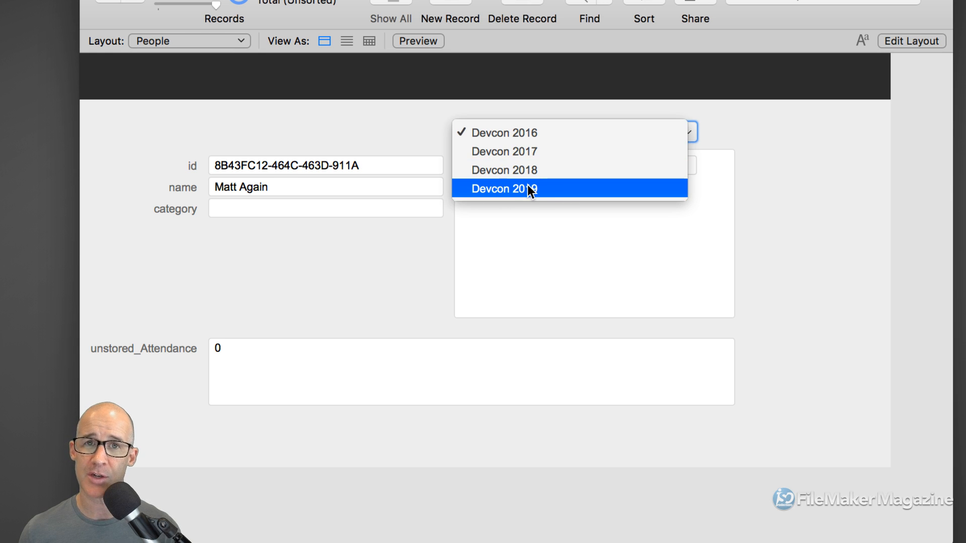
- Dismiss the Devcon event popup and open Manage Database for Relationships 2 on the Fields tab
left_click(400, 271)
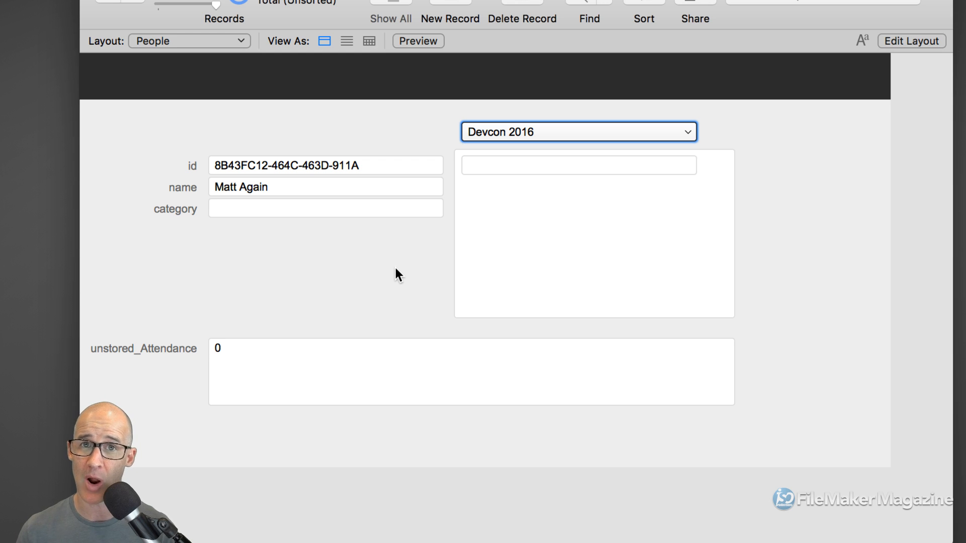
key("super+shift+d")
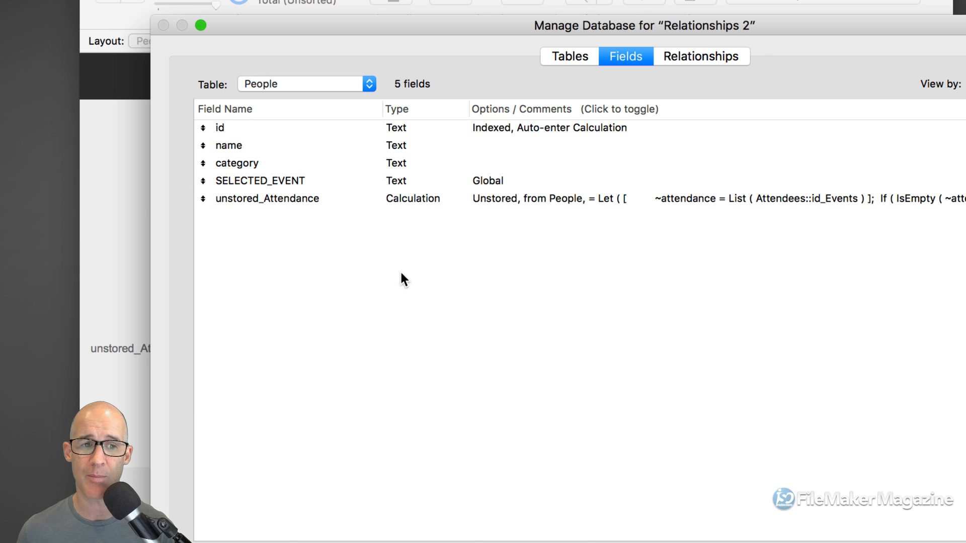
- Open the unstored_Attendance field's Let/List/IsEmpty calculation in Specify Calculation
left_click(312, 200)
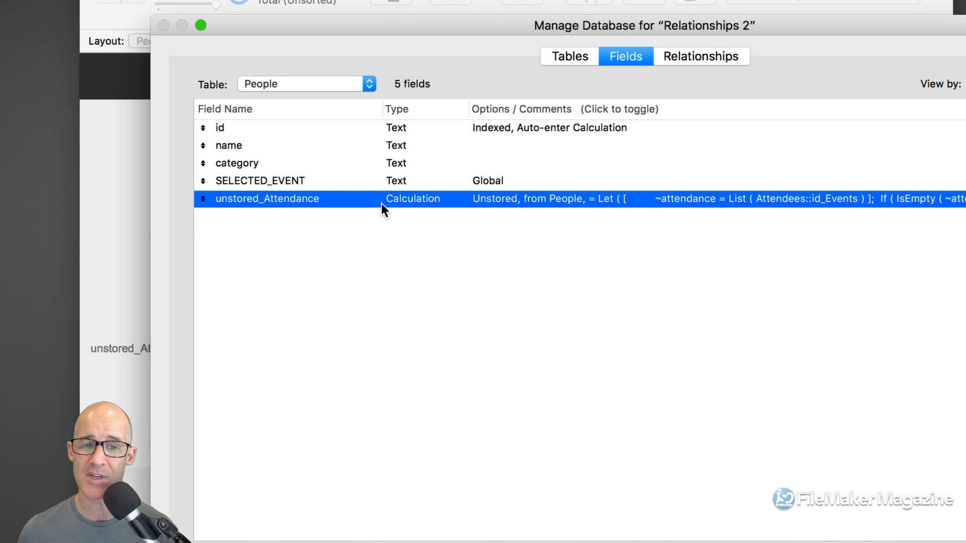
double_click(389, 200)
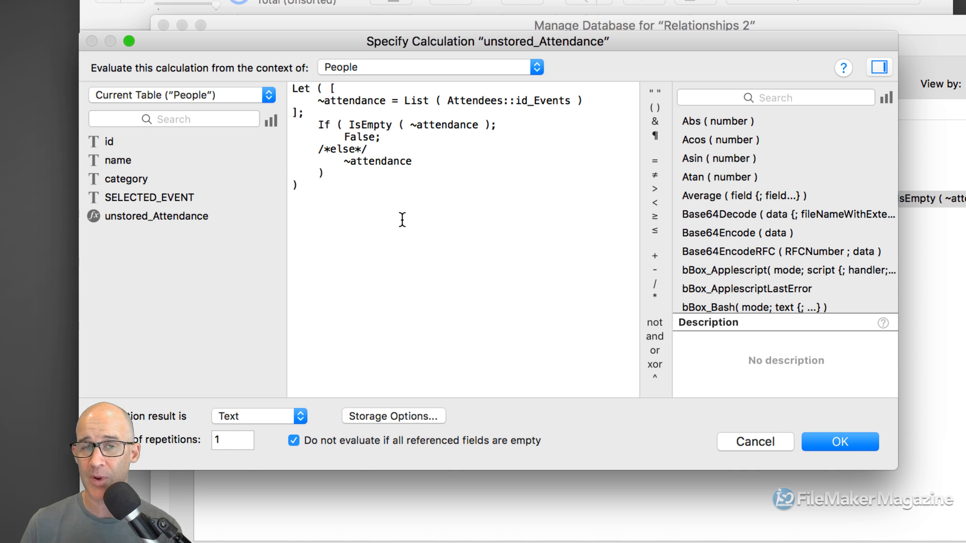
- Review the unstored_Attendance formula and accept it unchanged with the Text result type
double_click(357, 137)
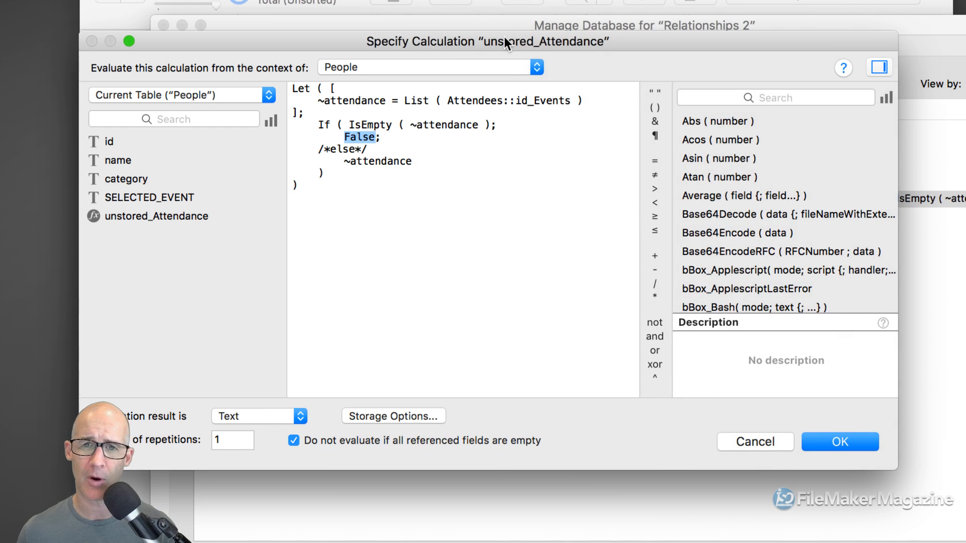
left_click_drag(505, 37, 672, 13)
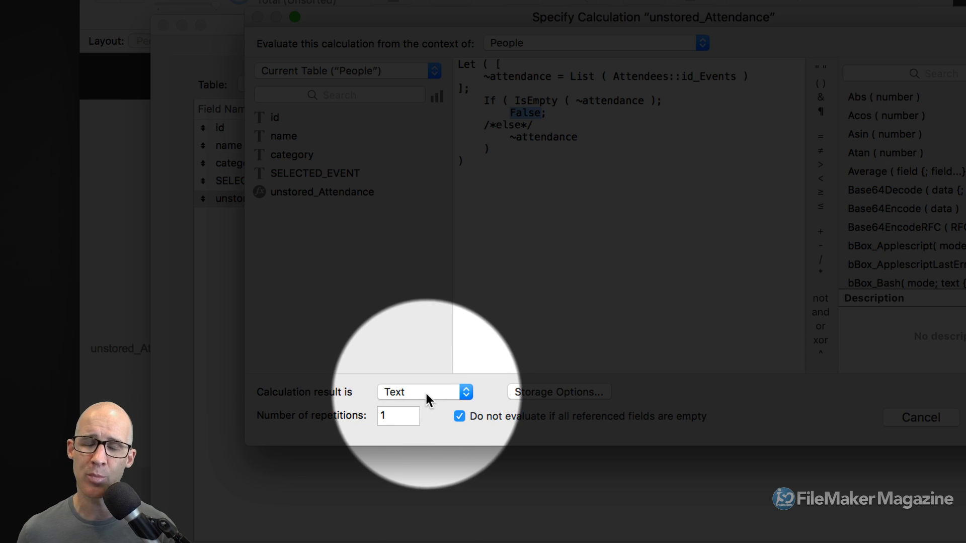
left_click(426, 393)
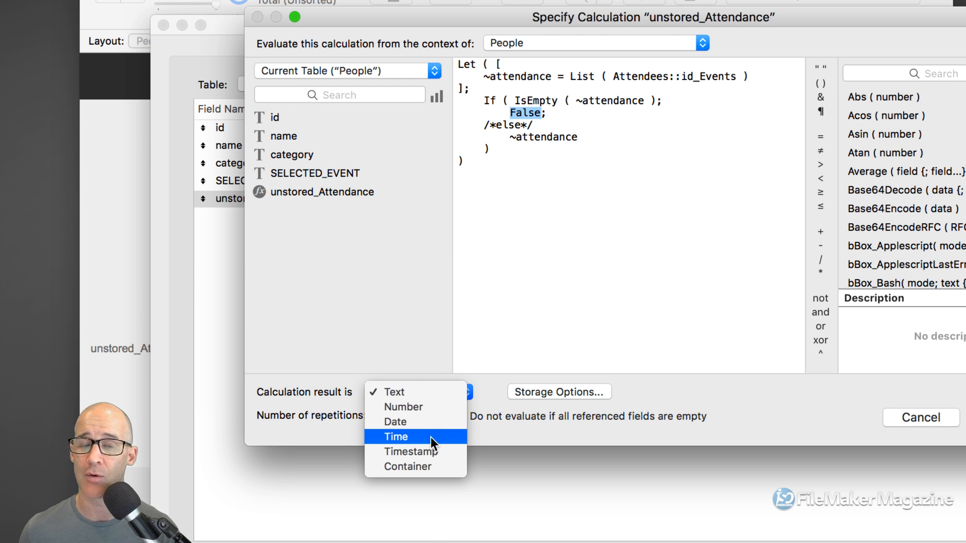
left_click(485, 384)
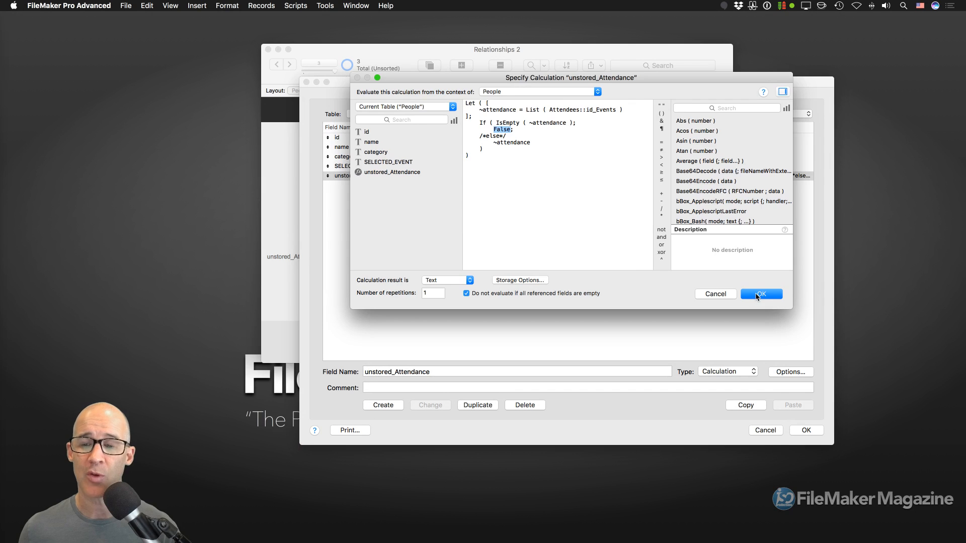
left_click(752, 295)
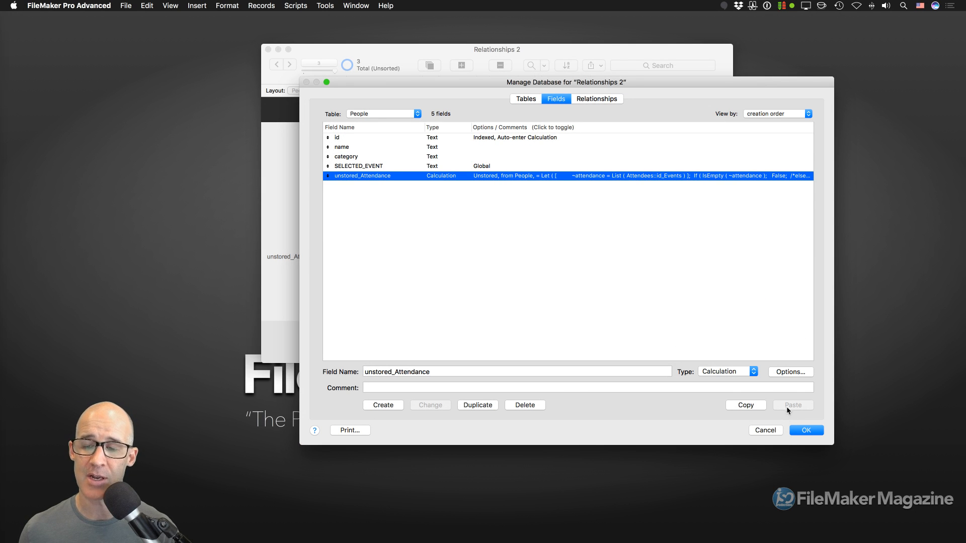
- Close Manage Database and check the current record's name and attendance value 0
left_click(801, 431)
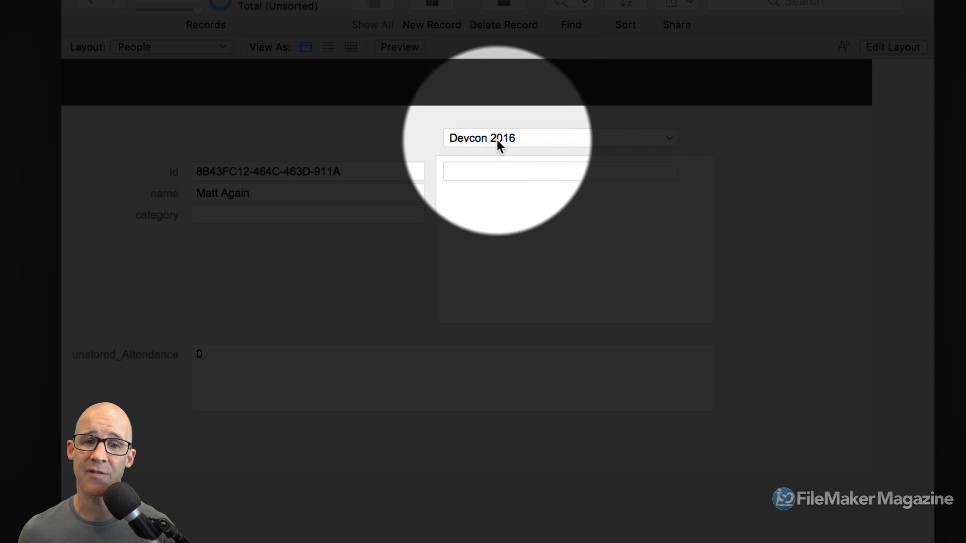
left_click(495, 142)
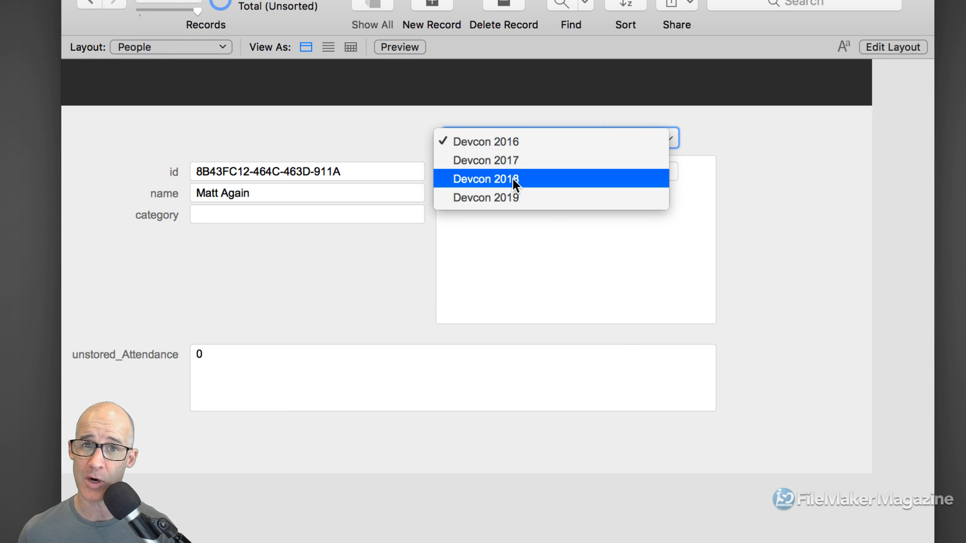
left_click(369, 269)
left_click(220, 193)
left_click_drag(252, 194, 178, 196)
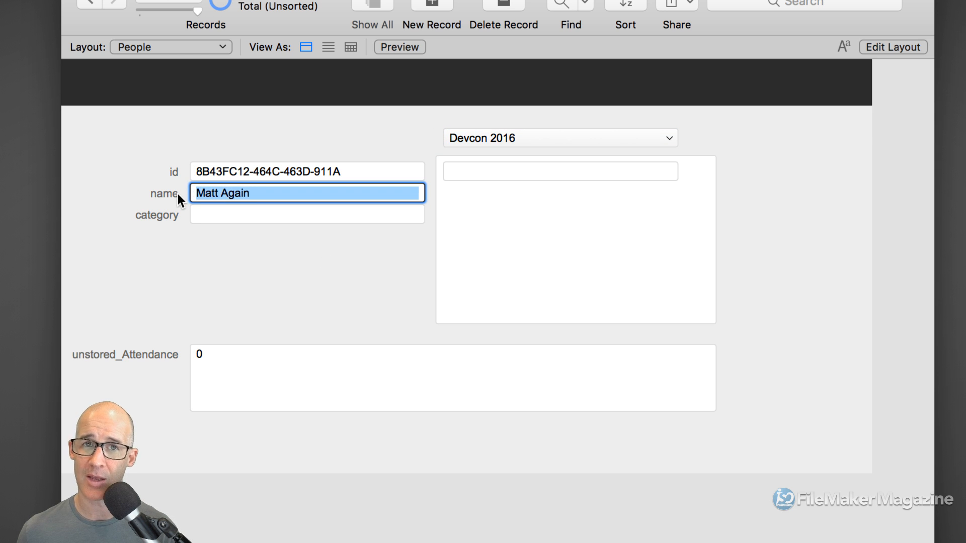
left_click(267, 361)
left_click_drag(267, 360, 197, 354)
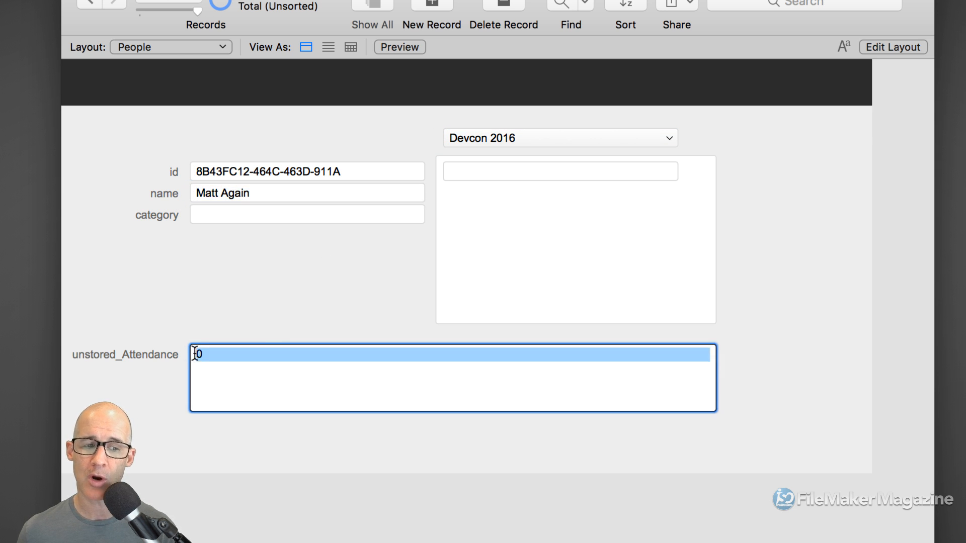
left_click(379, 260)
- On the previous record, inspect the name, the Devcon 2016 event row and the attendance ids
key("ctrl+Up")
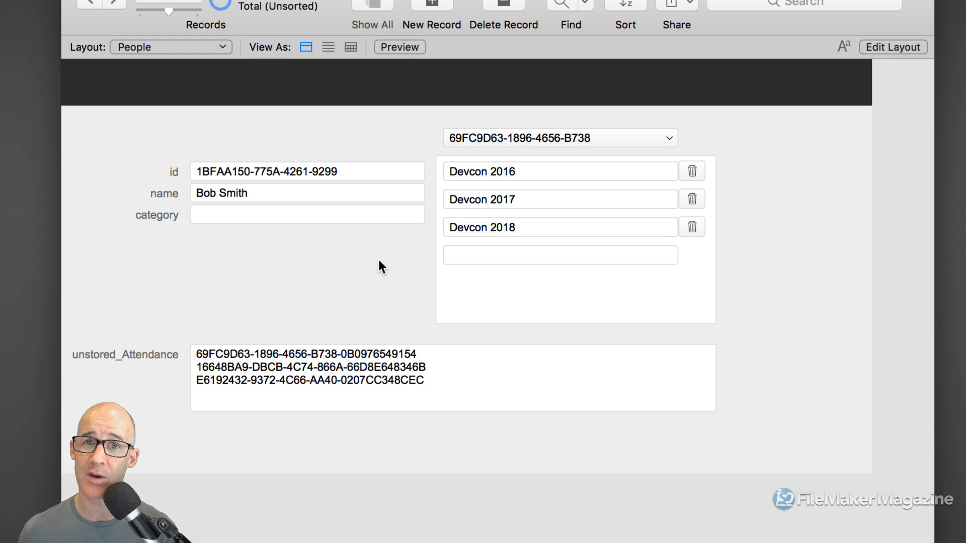
left_click(261, 193)
left_click_drag(262, 193, 198, 193)
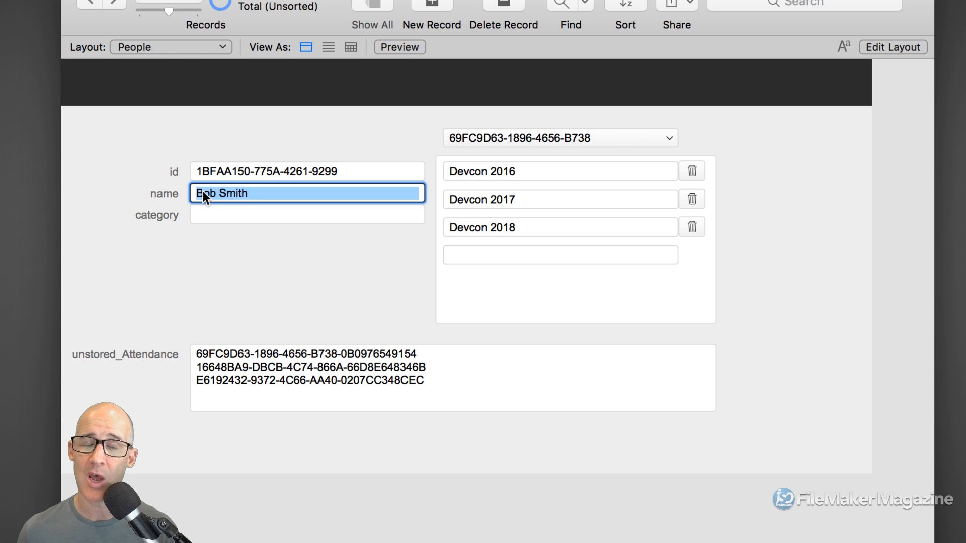
left_click(206, 192)
left_click(438, 174)
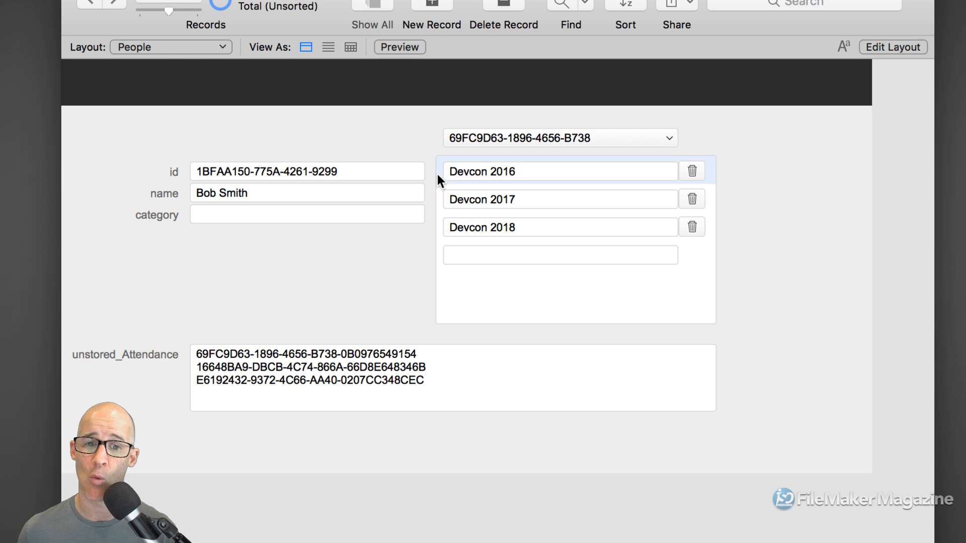
left_click(385, 367)
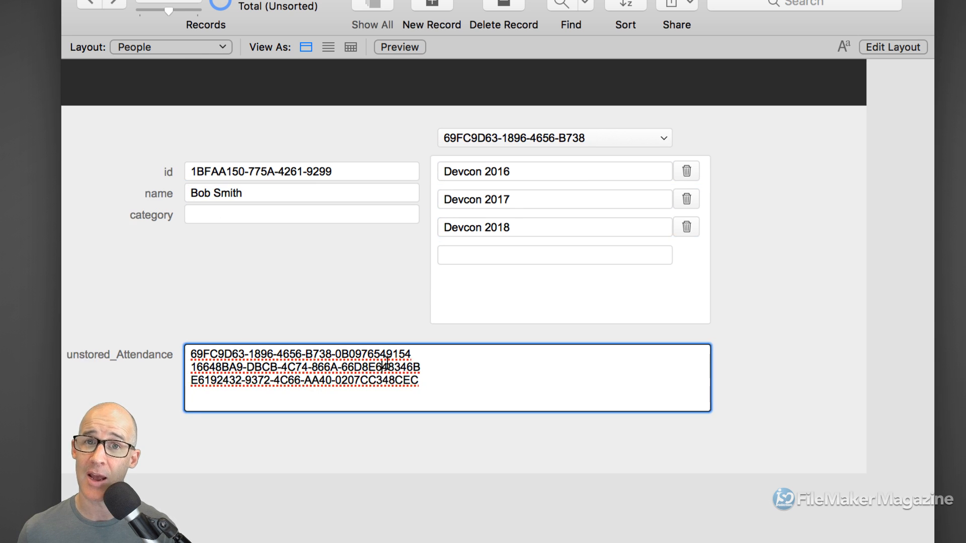
left_click_drag(418, 355, 254, 341)
double_click(268, 367)
double_click(221, 380)
left_click(301, 307)
- Return to the last record and recheck its event list and attendance field
key("ctrl+Down")
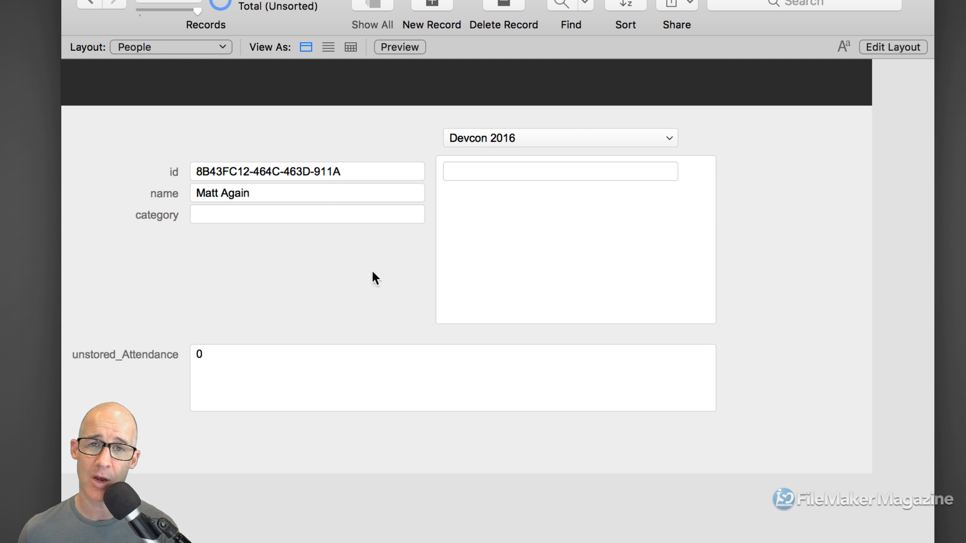
left_click(545, 141)
left_click(324, 323)
left_click(231, 360)
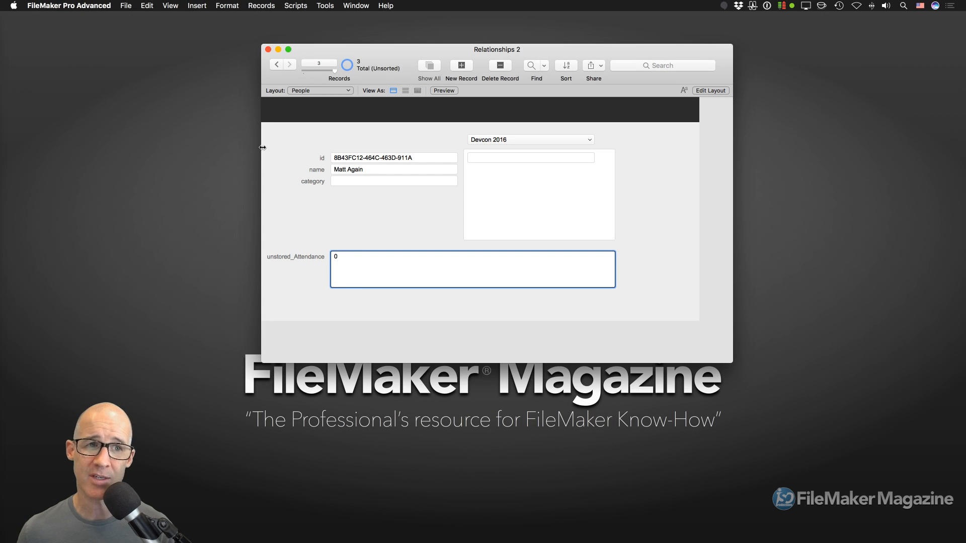
- Open the Not Attending value list for editing from Manage Value Lists
left_click(130, 5)
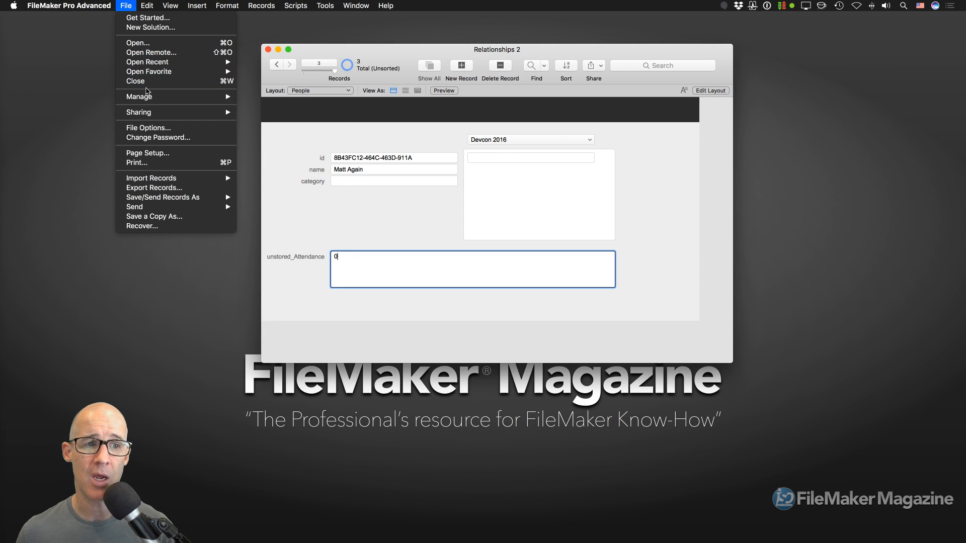
mouse_move(146, 97)
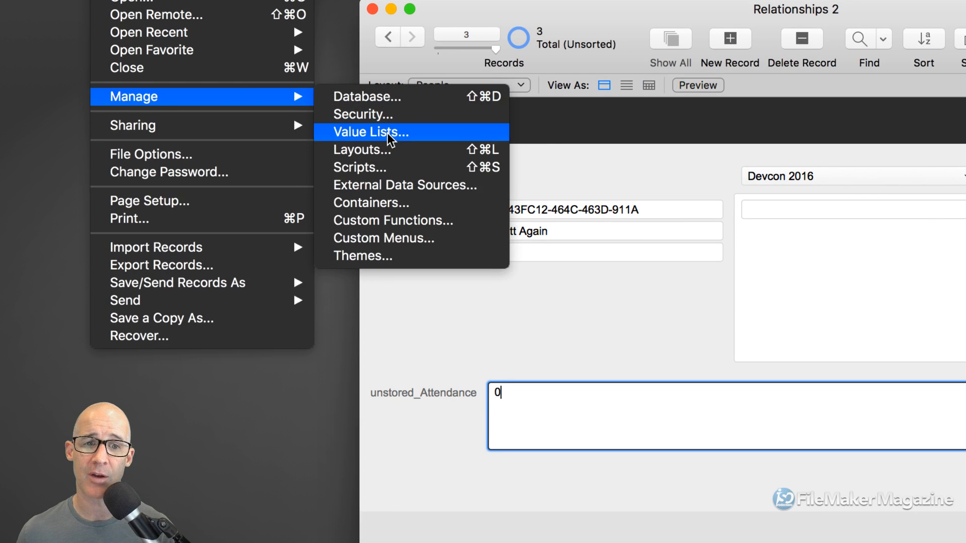
left_click(390, 135)
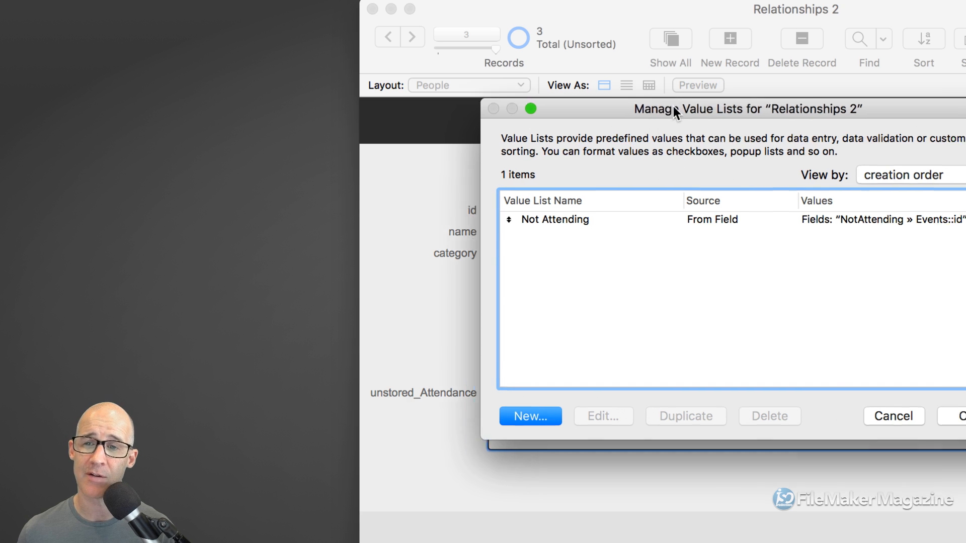
left_click_drag(689, 107, 444, 33)
left_click(478, 146)
double_click(478, 146)
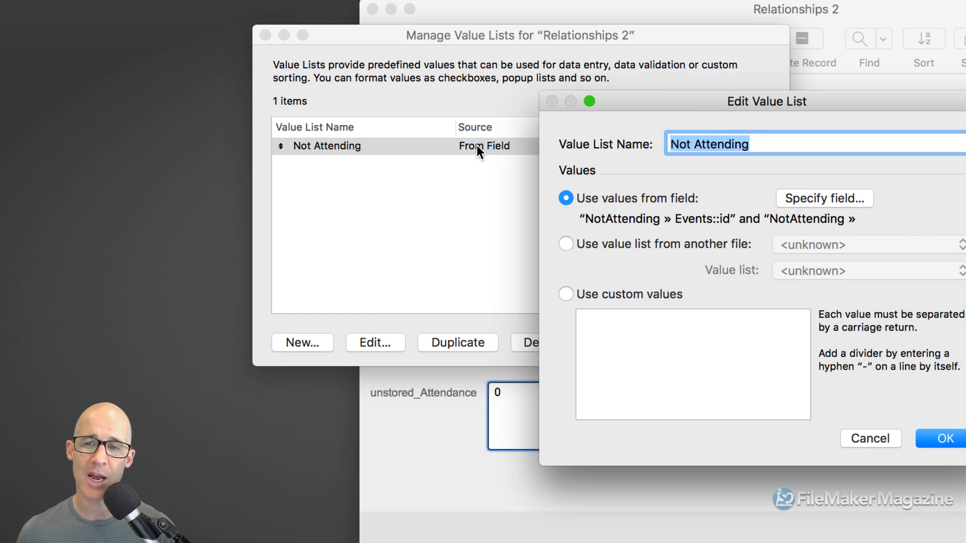
left_click_drag(666, 107, 447, 37)
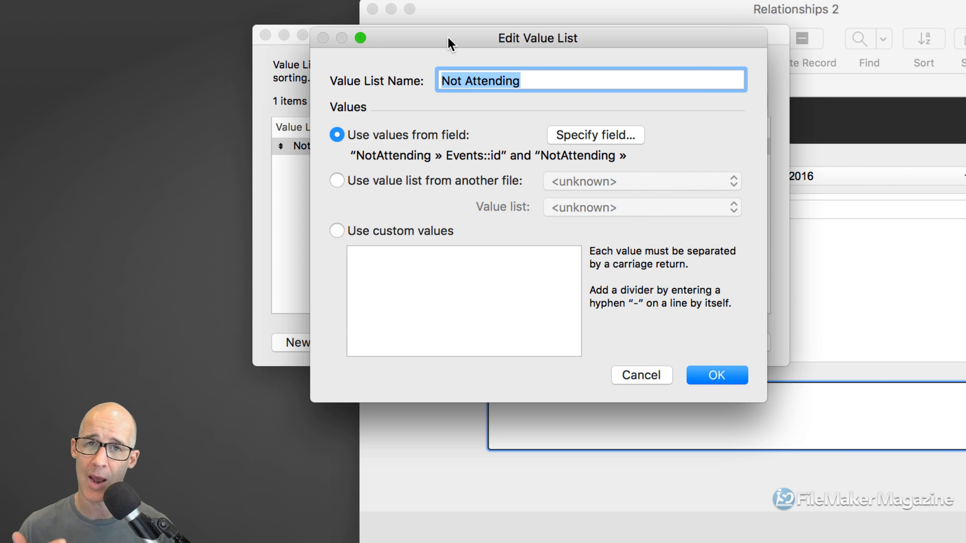
- Make Not Attending include only related values starting from People, and confirm all dialogs
left_click(586, 134)
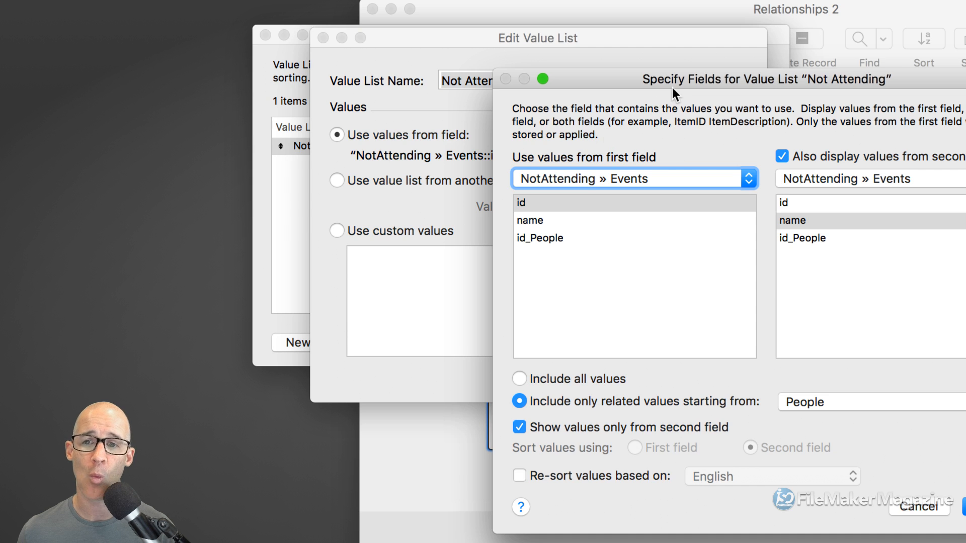
left_click_drag(669, 81, 434, 12)
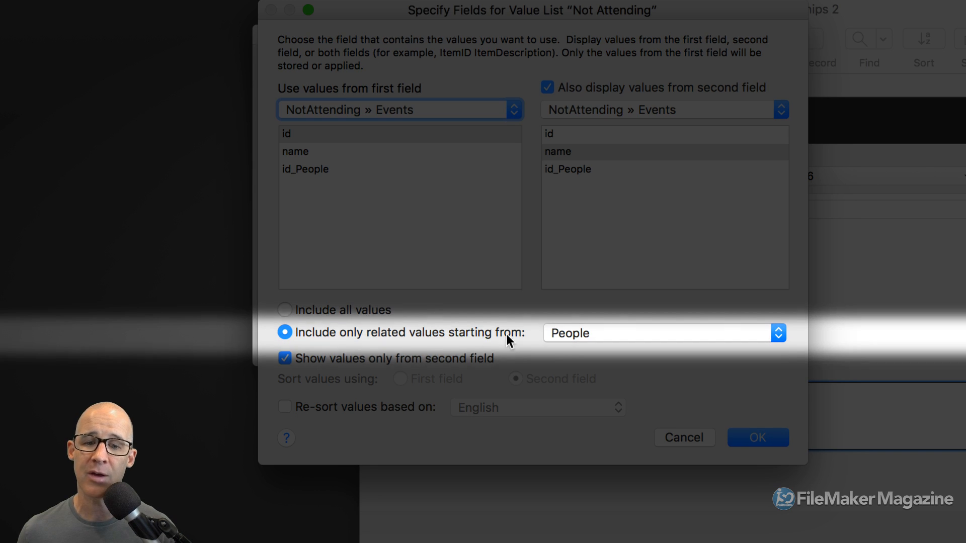
left_click(609, 334)
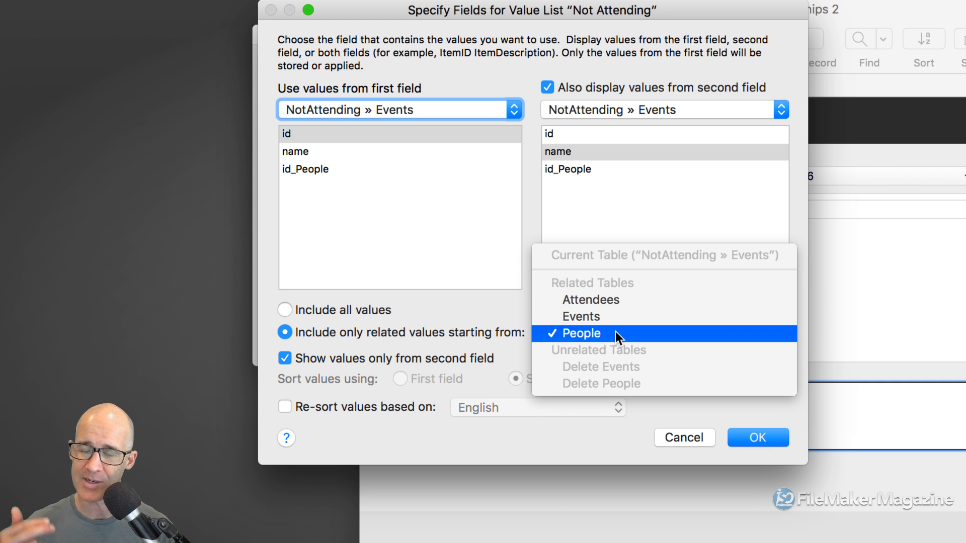
left_click(615, 331)
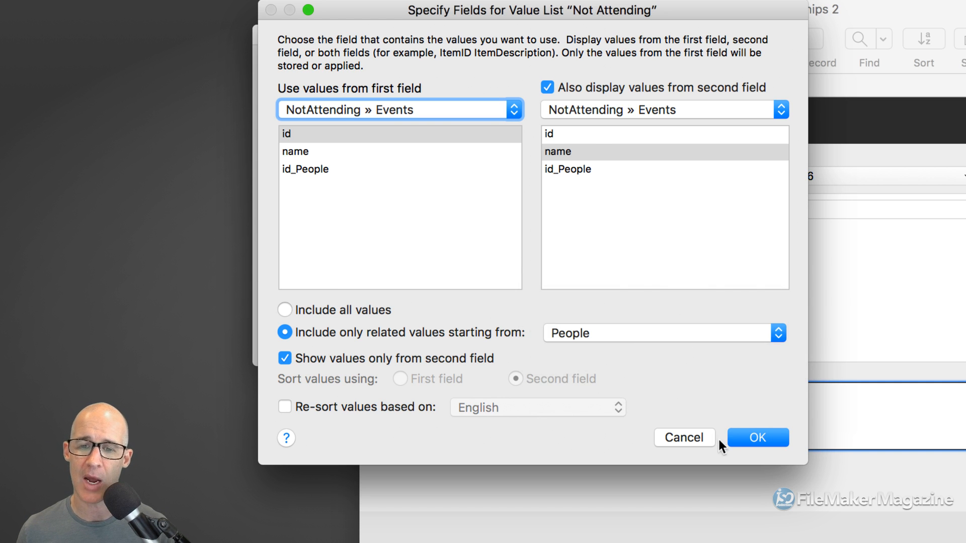
left_click(746, 436)
left_click(714, 380)
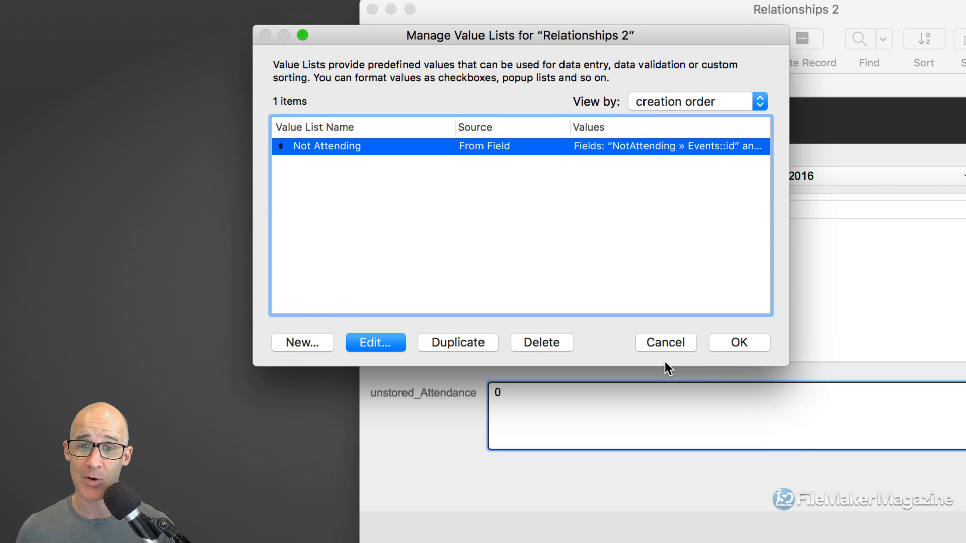
left_click(726, 343)
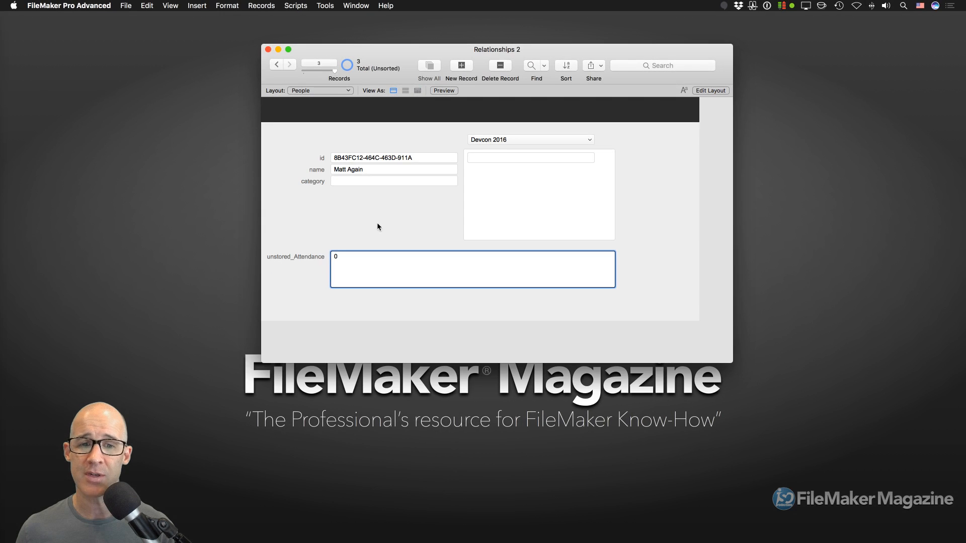
left_click(434, 222)
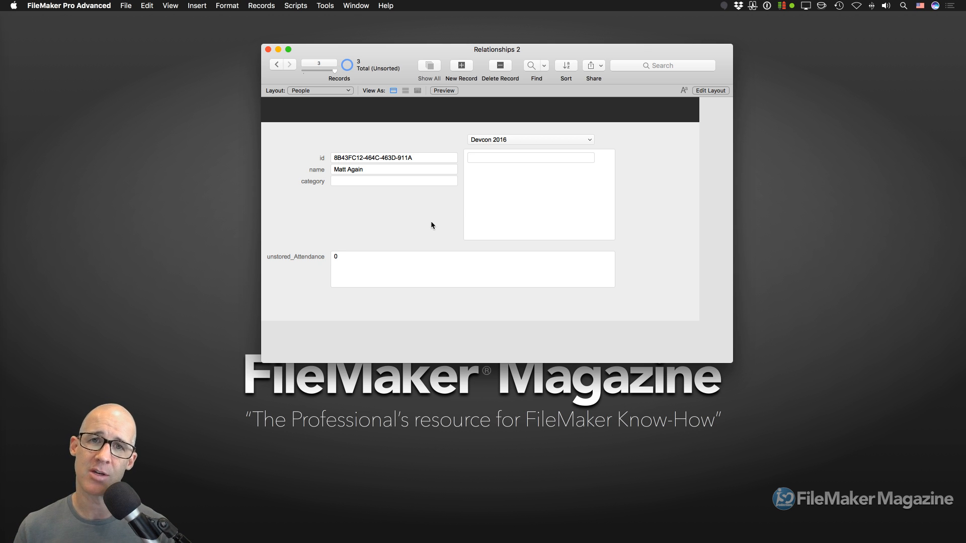
- Review People, Attendees and NotAttending » Events in the relationships graph, then close Relationships 2
key("super+shift+d")
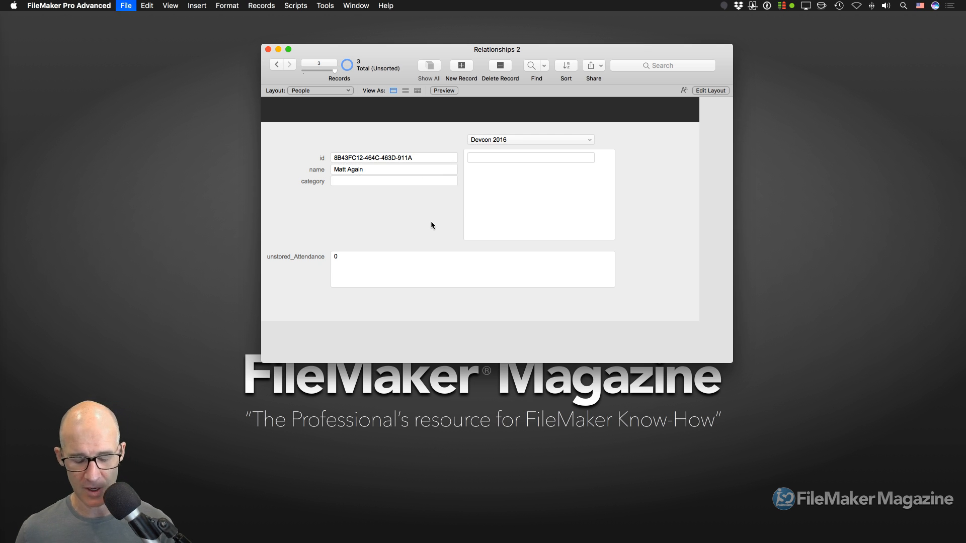
left_click_drag(501, 87, 442, 76)
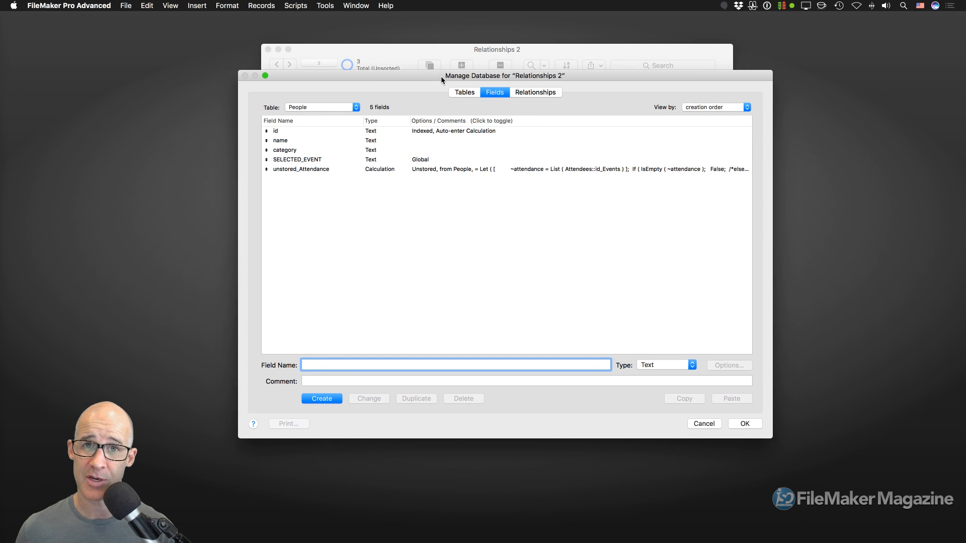
left_click(534, 96)
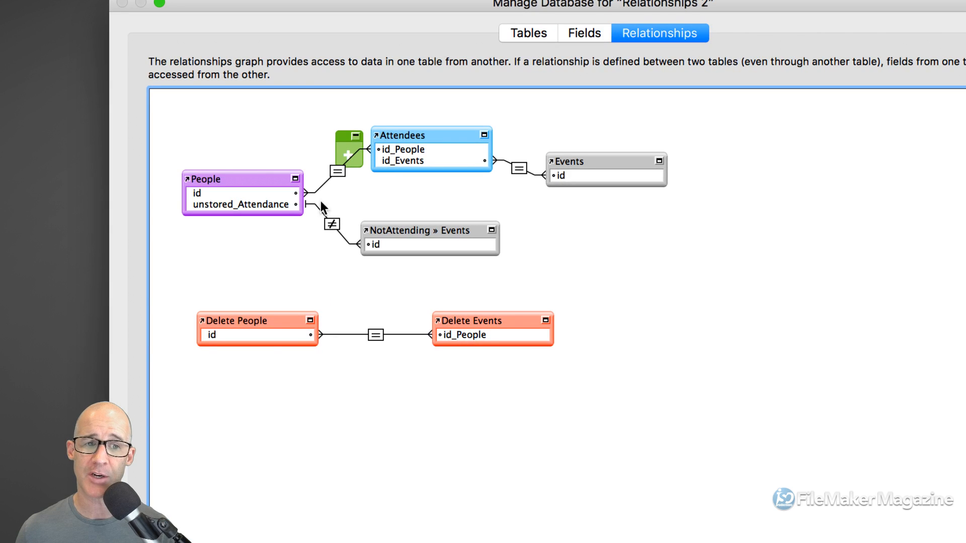
left_click(279, 191)
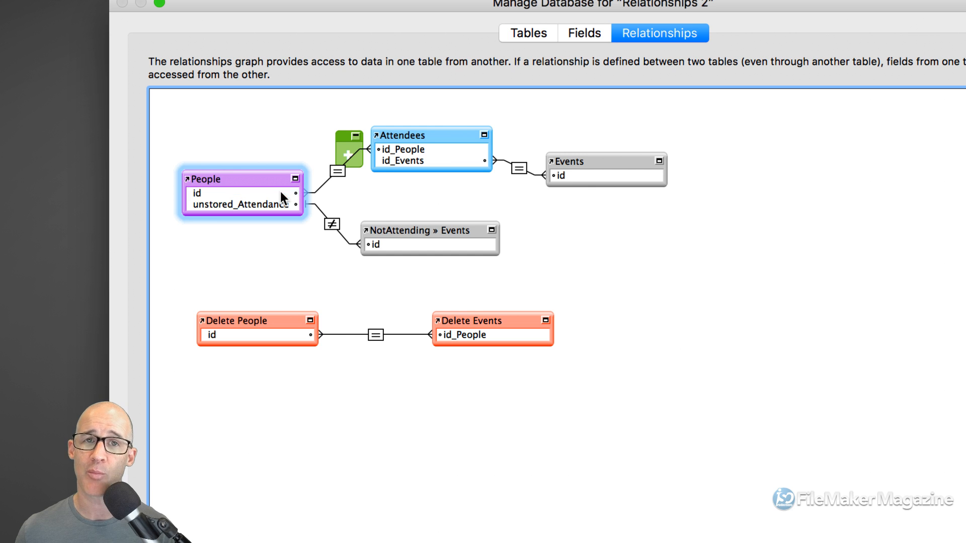
left_click(392, 152)
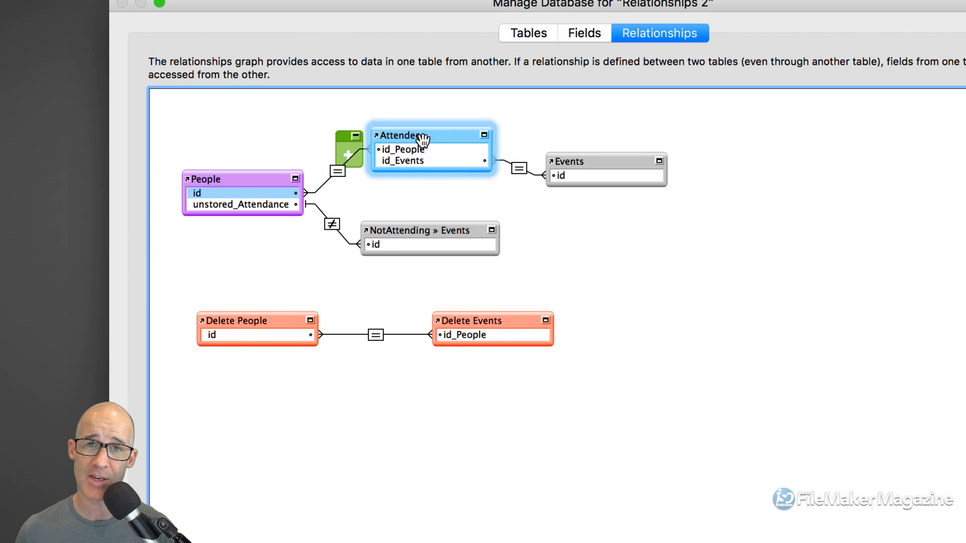
left_click(243, 180)
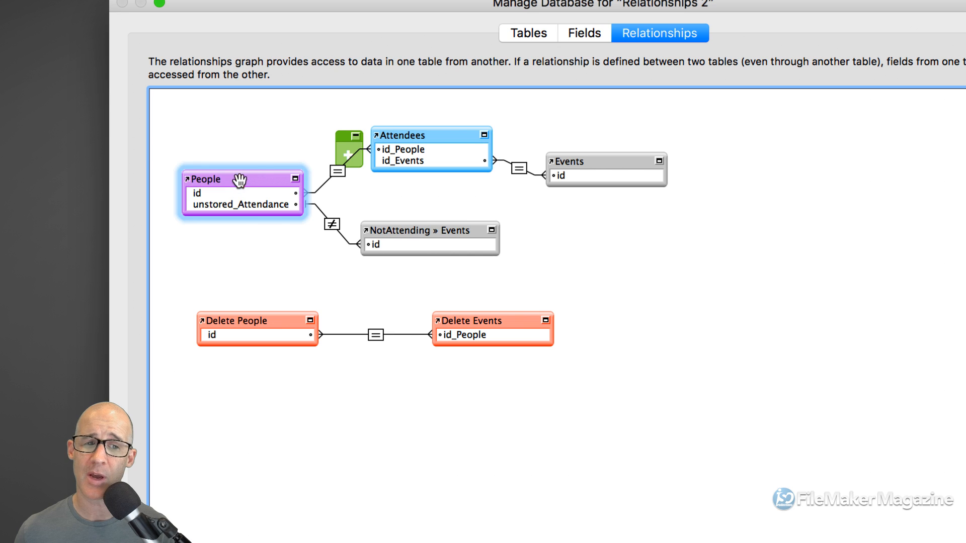
left_click(385, 234)
left_click_drag(394, 267, 259, 199)
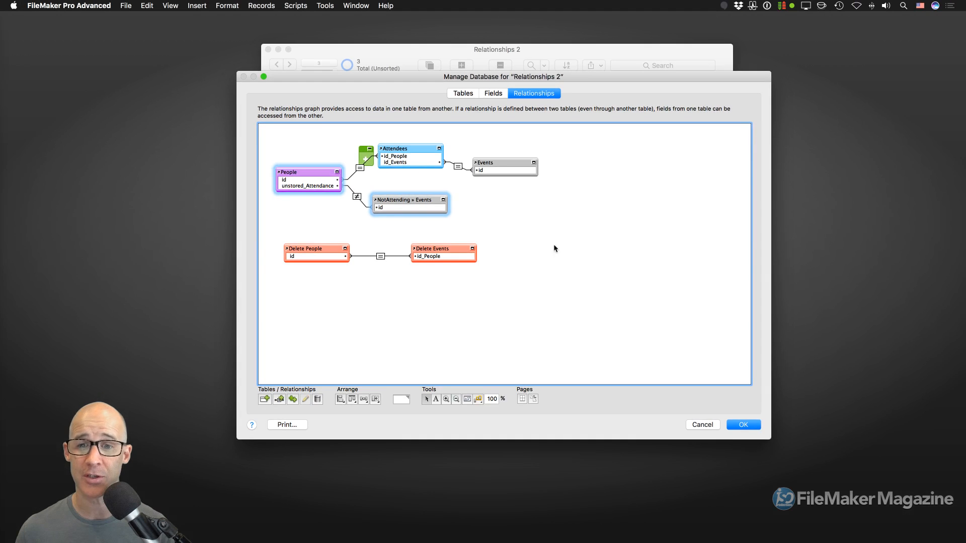
left_click(749, 428)
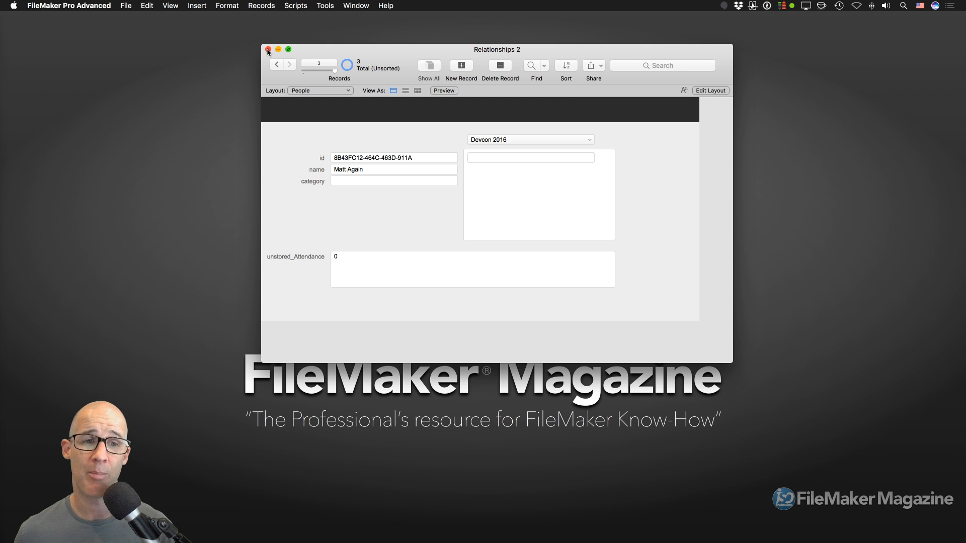
left_click(268, 50)
- Show the hidden Time Billing and Time Tracker windows
left_click(361, 7)
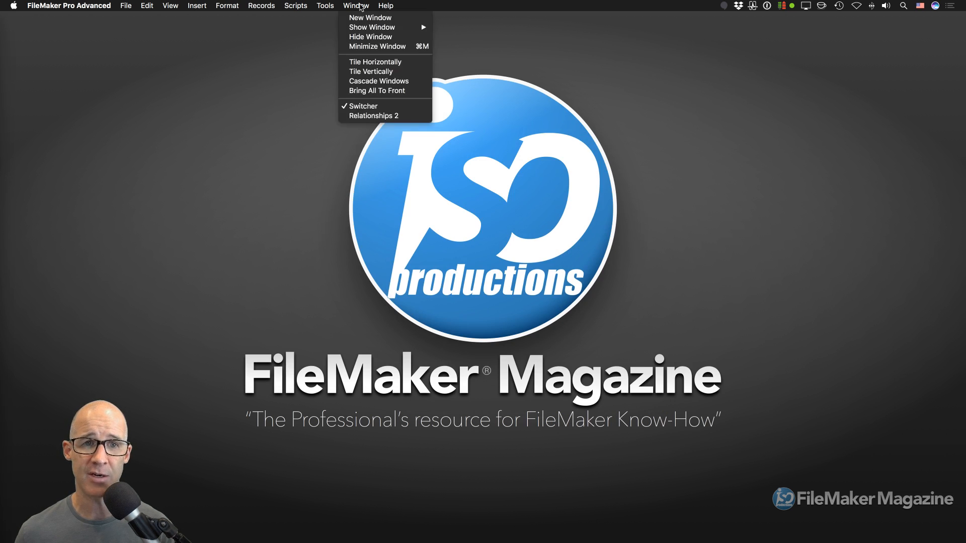
mouse_move(365, 27)
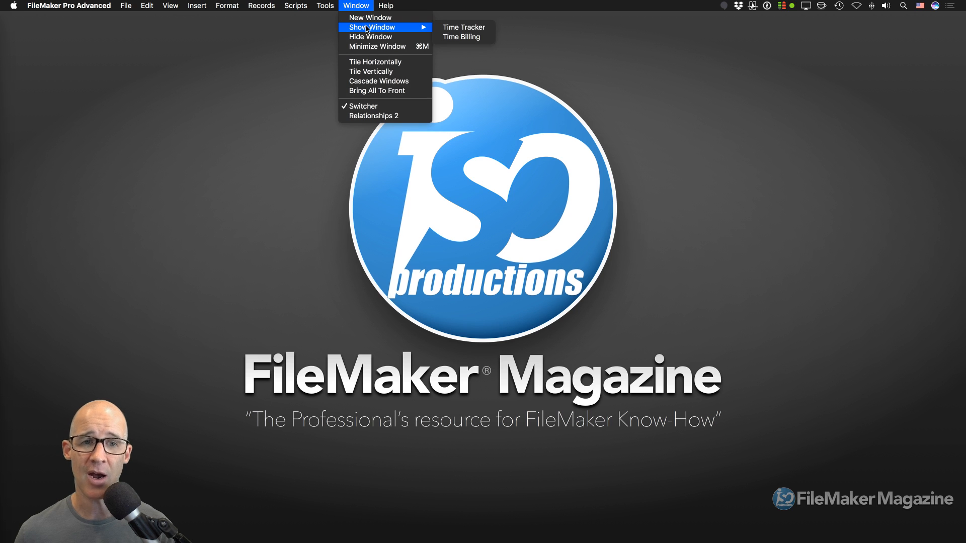
left_click(449, 39)
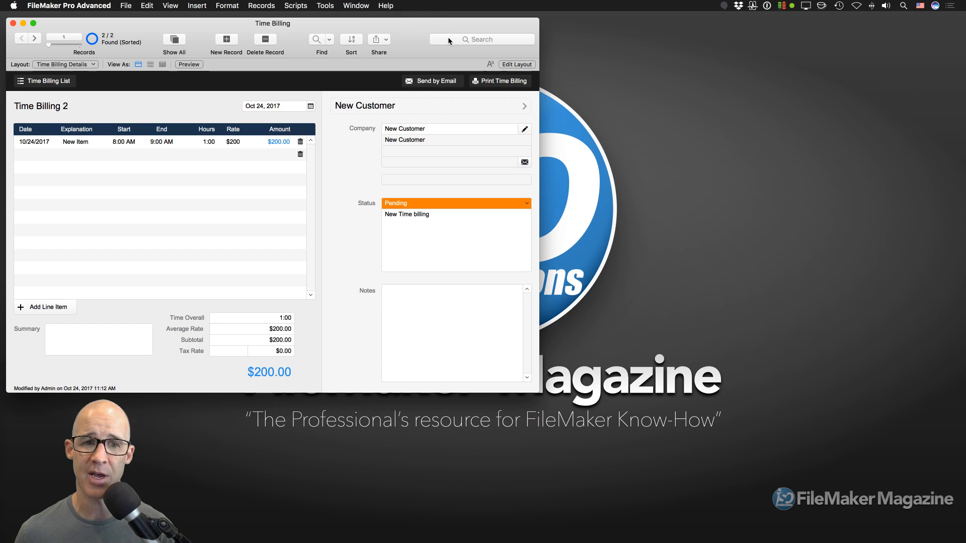
left_click(367, 6)
mouse_move(365, 29)
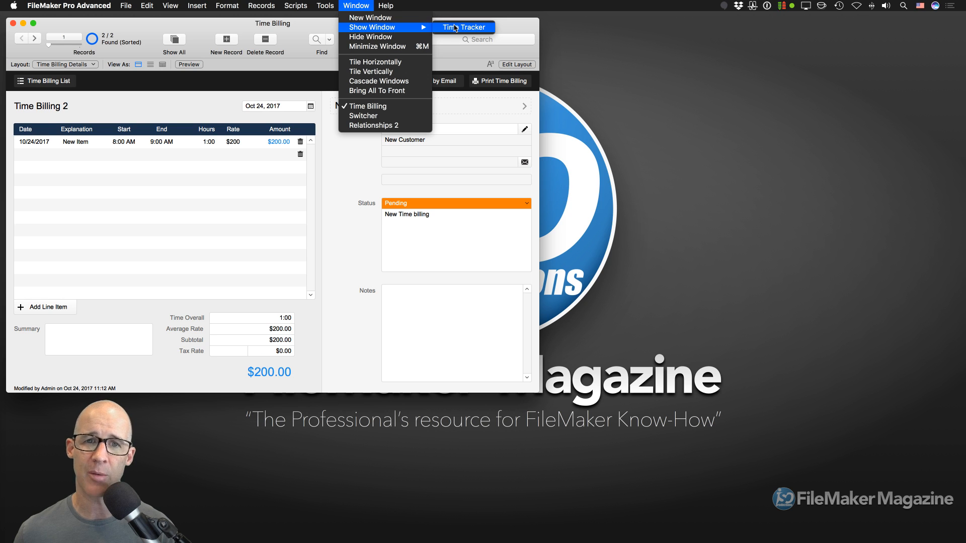
left_click(455, 28)
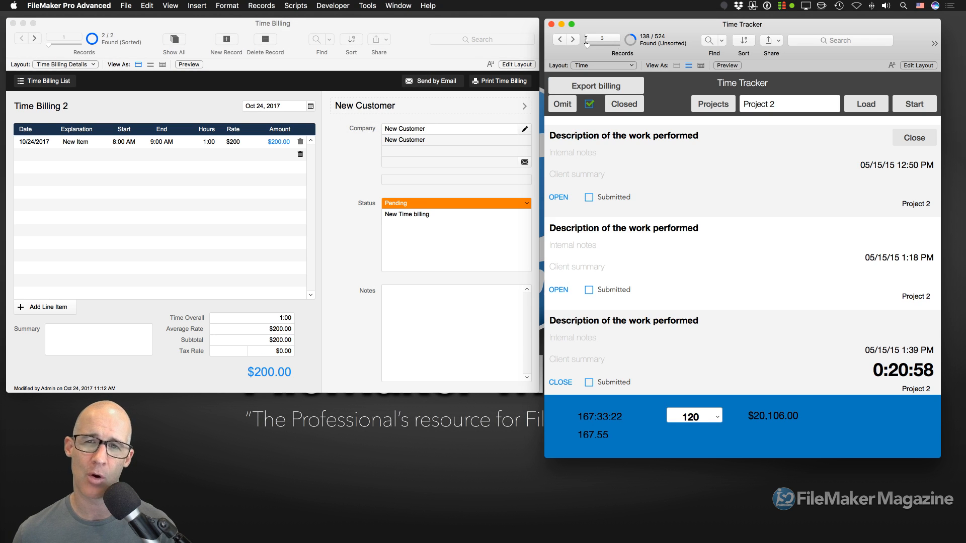
- Arrange the two windows, then minimize Time Billing so Time Tracker stands alone
left_click_drag(642, 30, 557, 30)
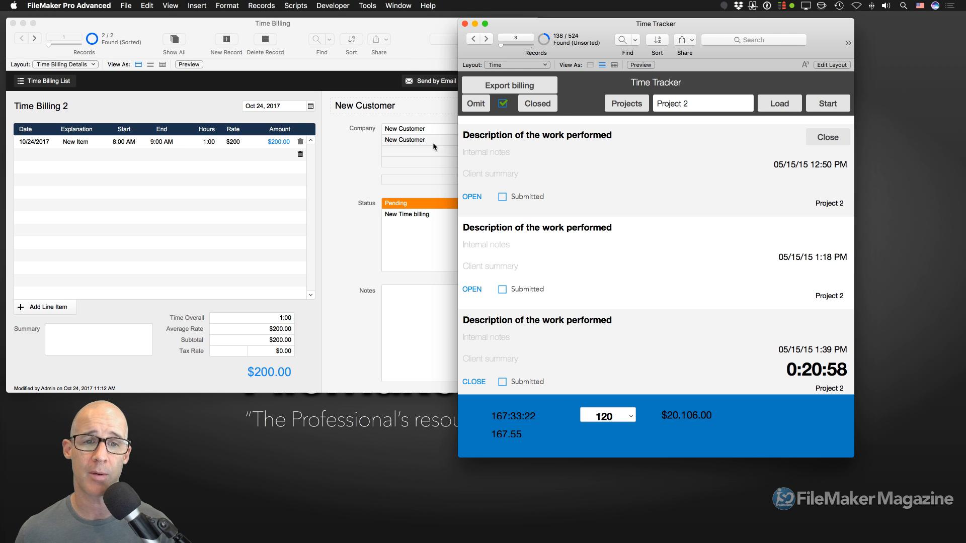
left_click_drag(378, 26, 461, 29)
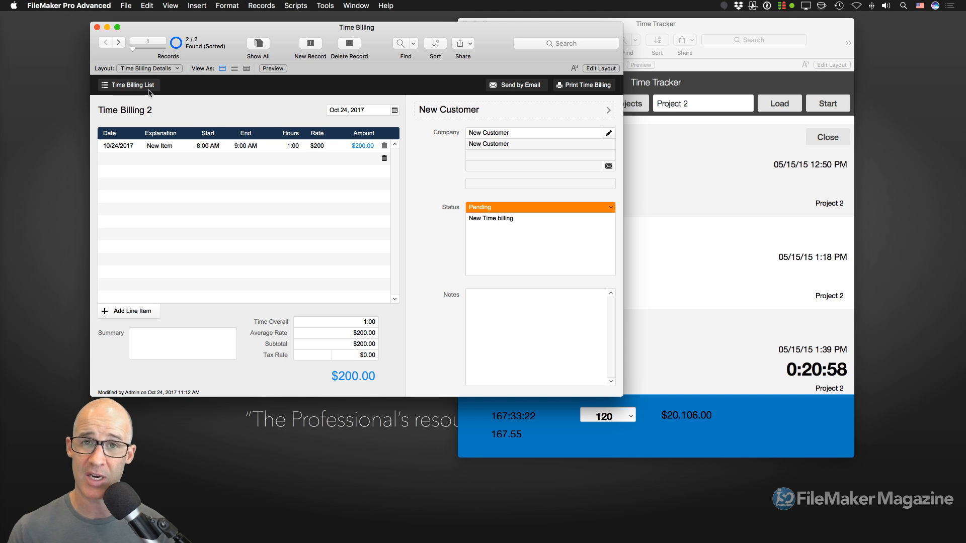
left_click(656, 25)
left_click_drag(656, 25, 503, 22)
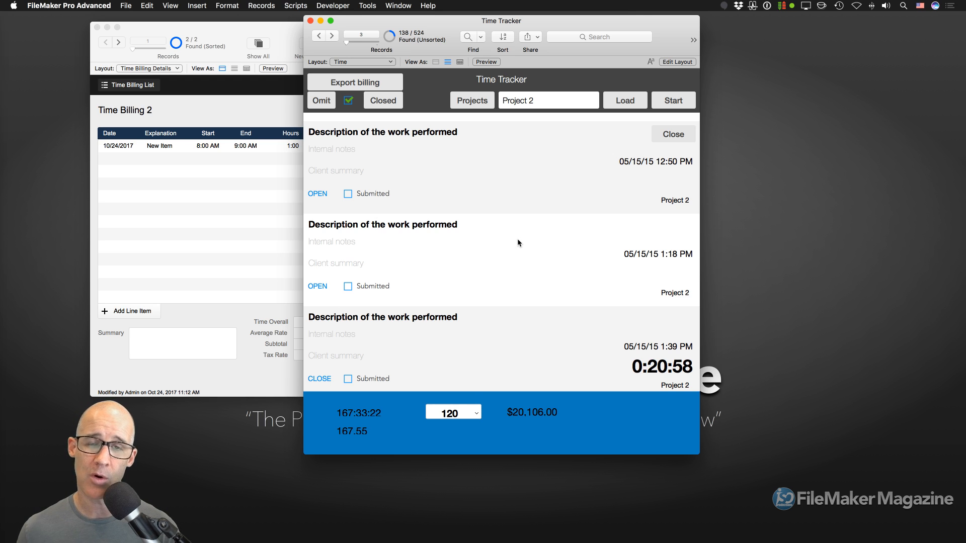
left_click(230, 25)
left_click_drag(229, 25, 513, 30)
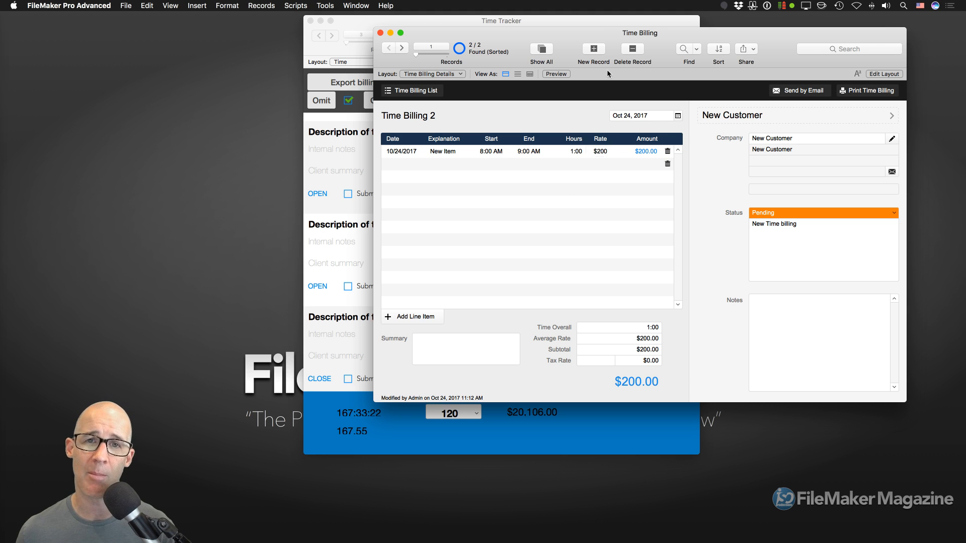
left_click_drag(603, 31, 637, 32)
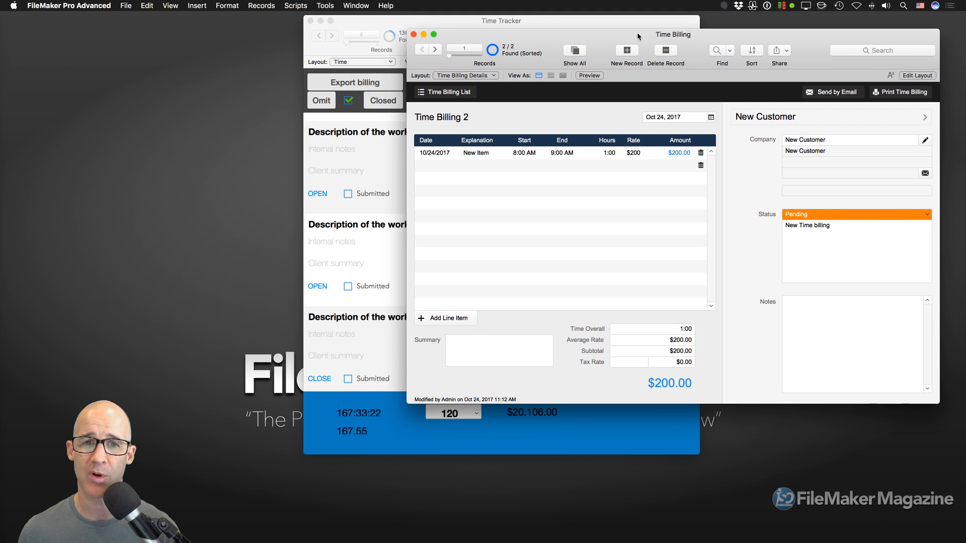
left_click(424, 35)
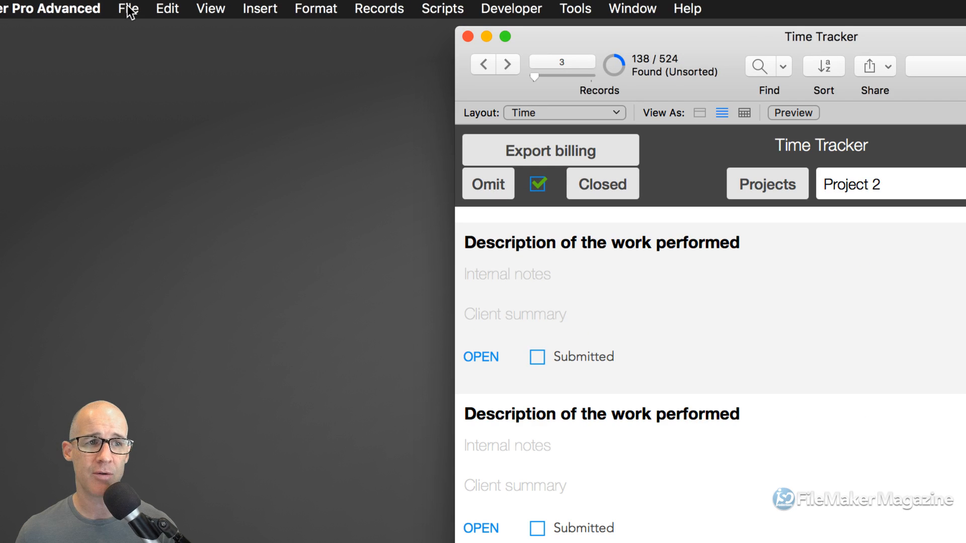
left_click(126, 6)
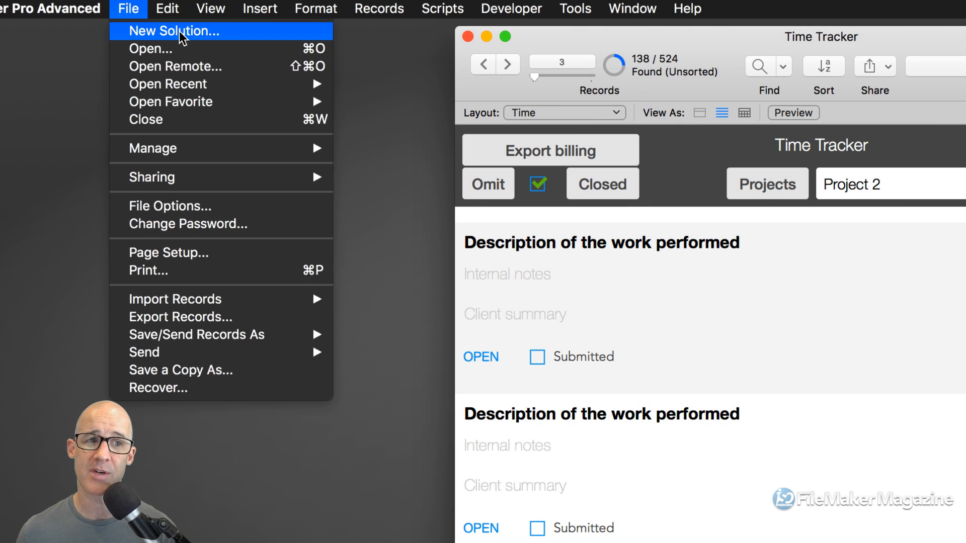
- Create a new solution named 'Time Track' saved on the Desktop
left_click(180, 33)
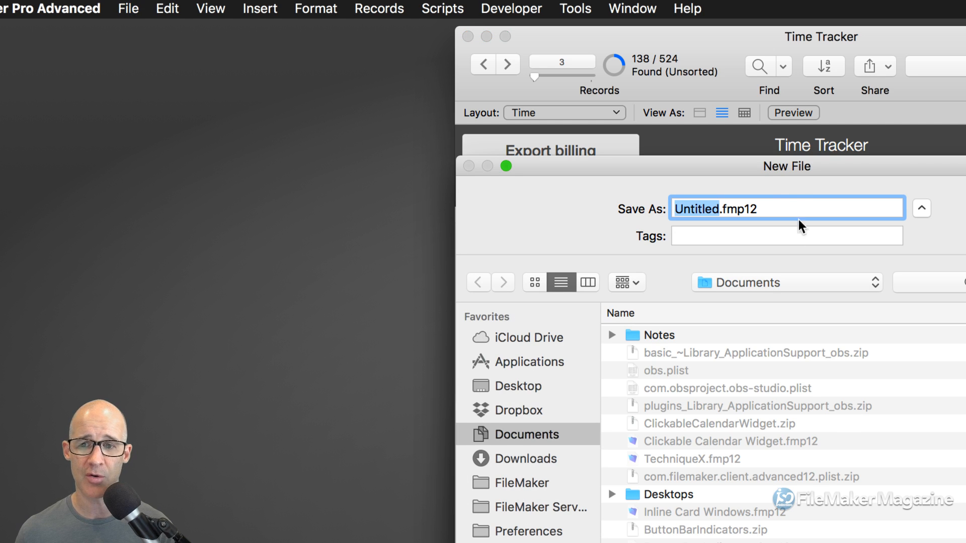
key("super+shift+d")
left_click_drag(779, 169, 541, 95)
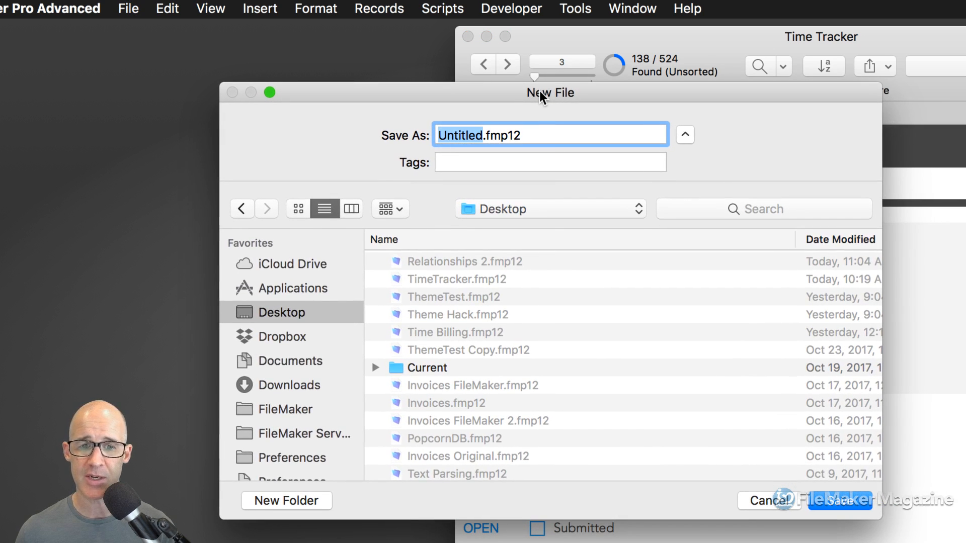
type("Time Trac")
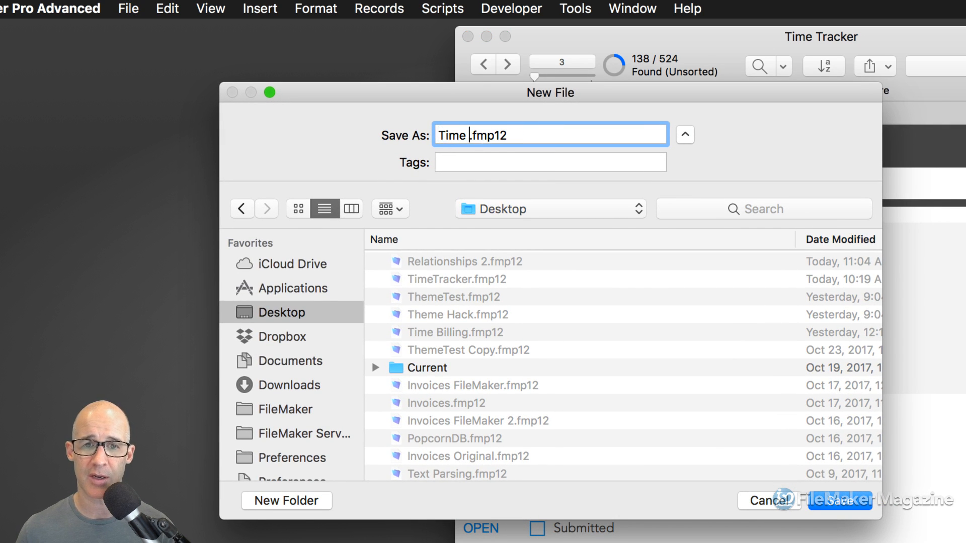
type("k")
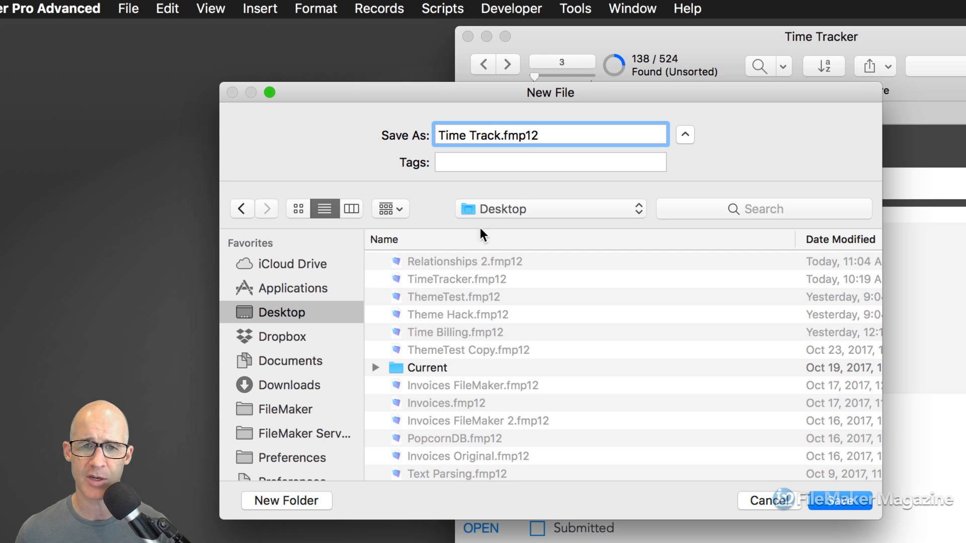
left_click(840, 499)
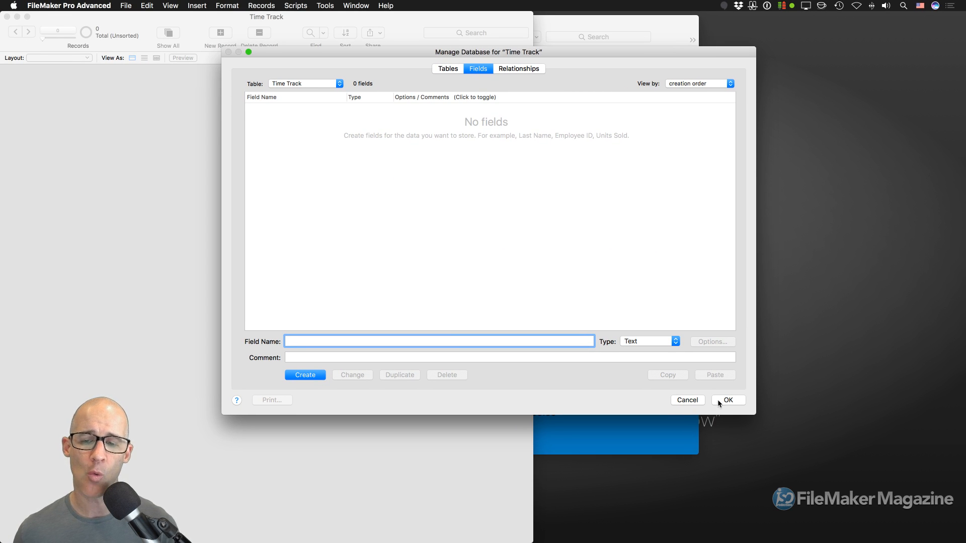
- Cancel Time Track's empty definitions and review TimeTracker's tables, including Startup
left_click(693, 401)
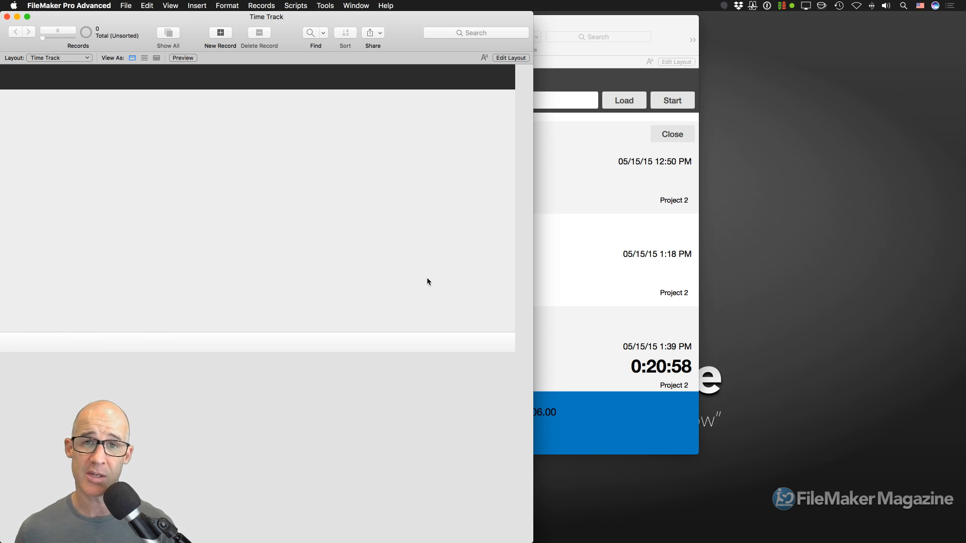
left_click_drag(596, 24, 810, 39)
key("super+shift+d")
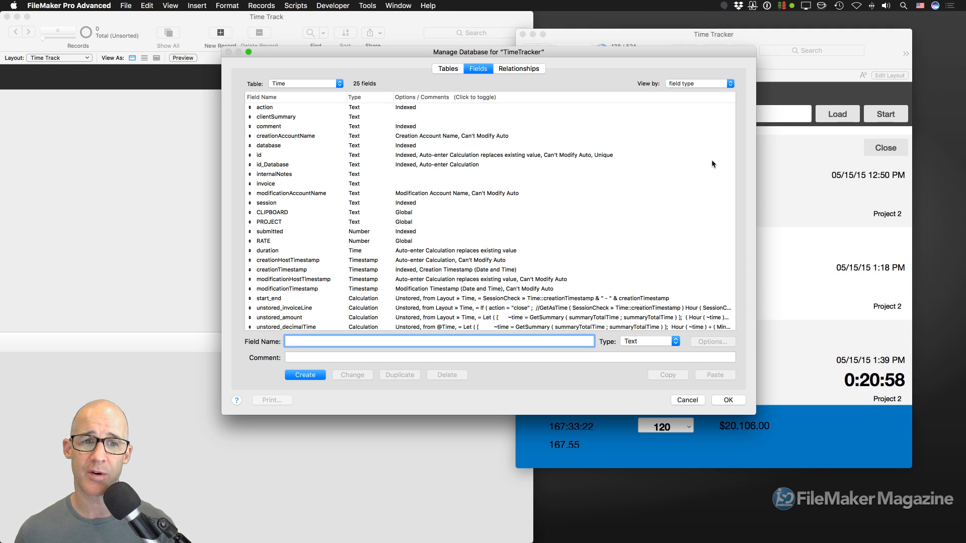
left_click(443, 71)
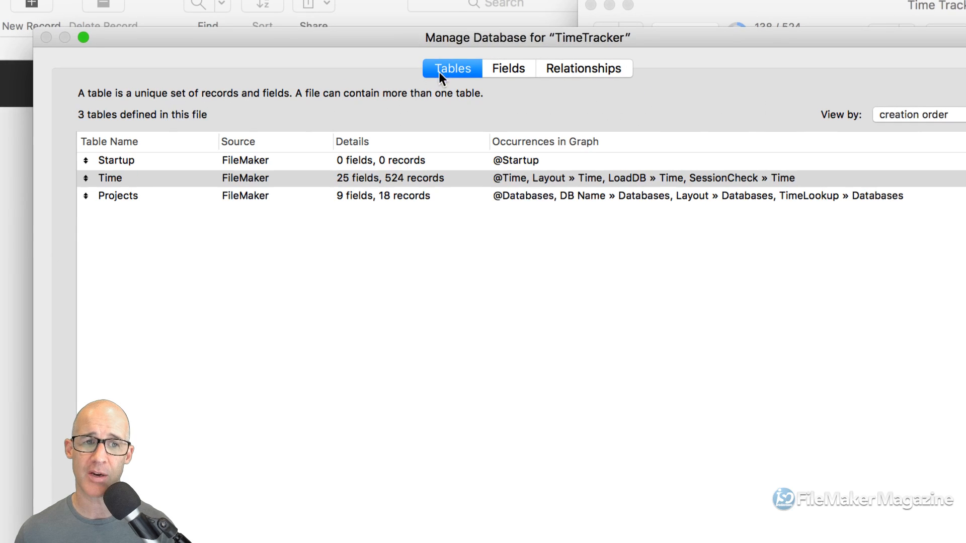
left_click(147, 160)
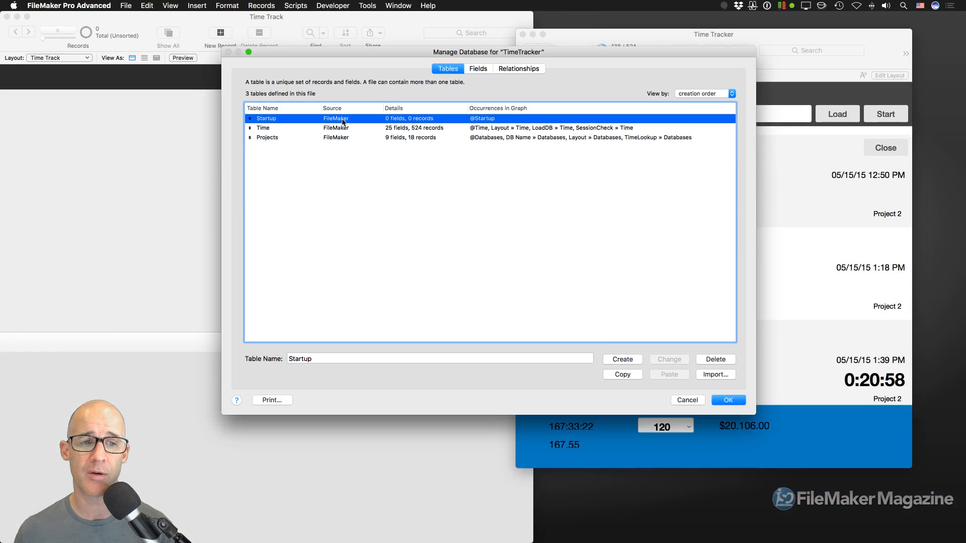
left_click(696, 401)
left_click(279, 205)
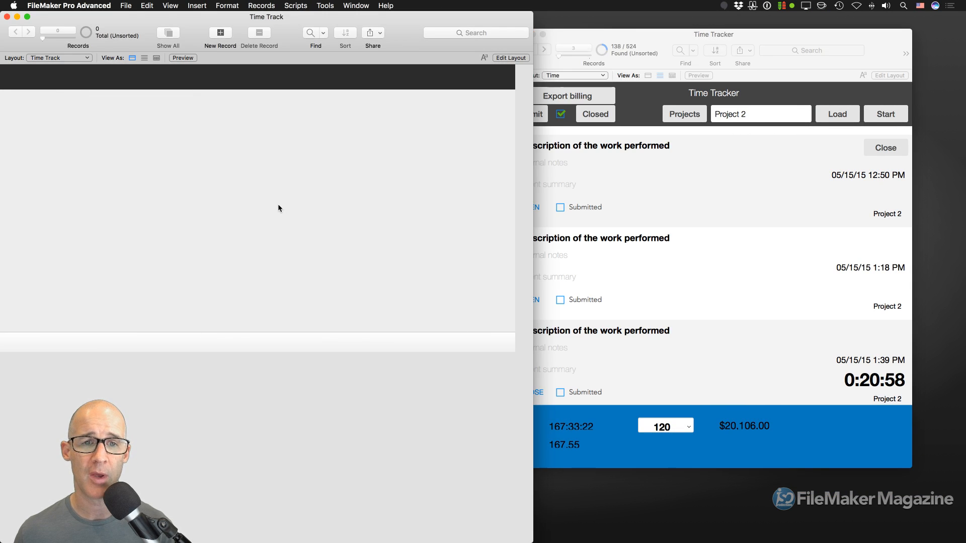
key("super+shift+d")
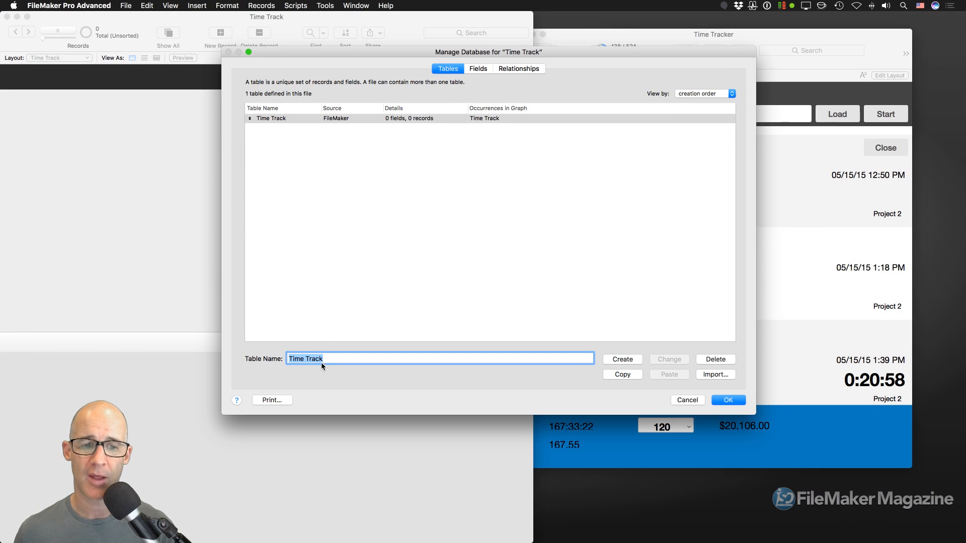
- Rename the Time Track file's table to 'Startup' and save the change
left_click(327, 359)
left_click_drag(326, 359, 283, 346)
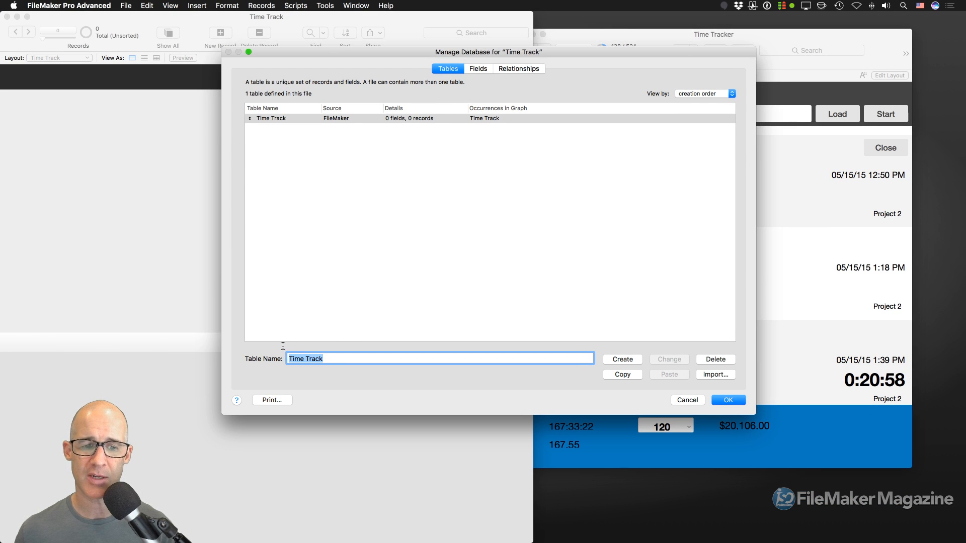
type("Startup")
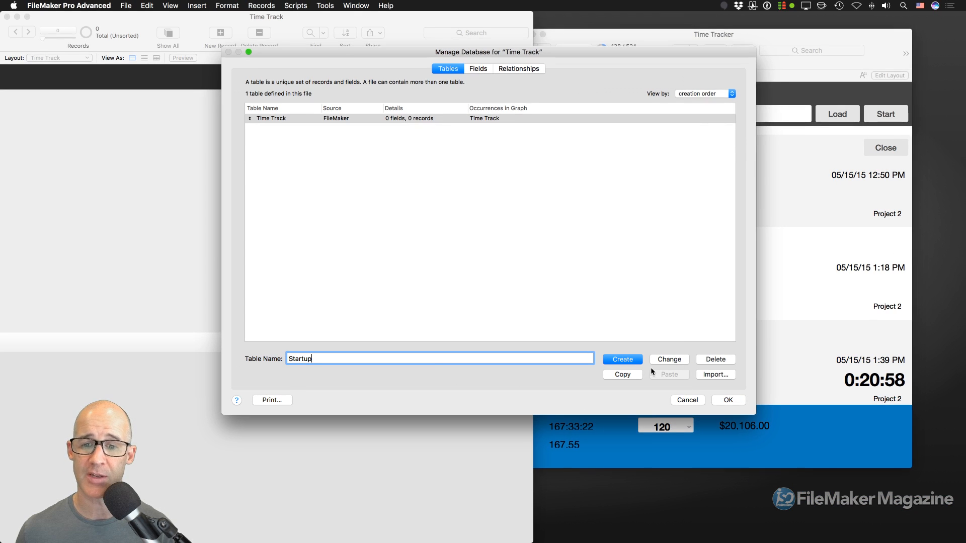
left_click(667, 359)
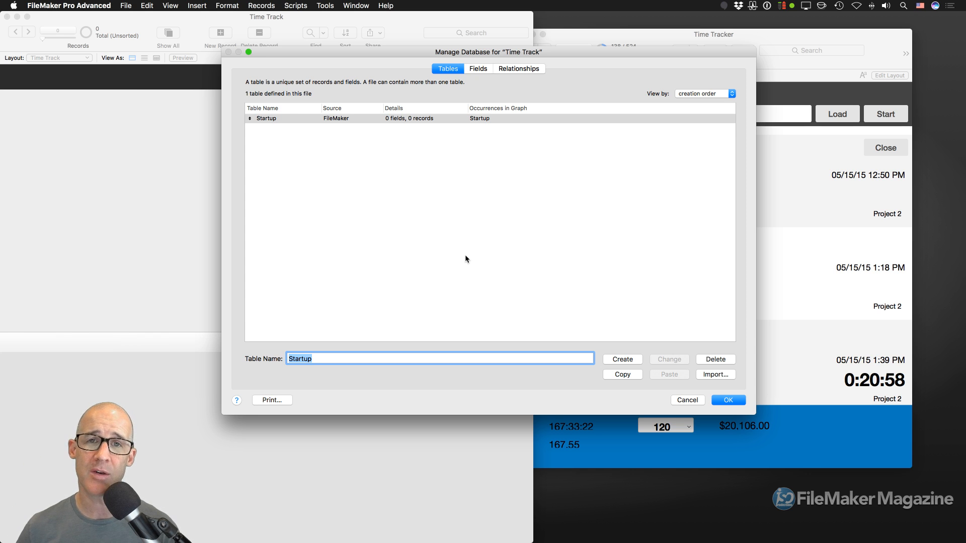
left_click(728, 400)
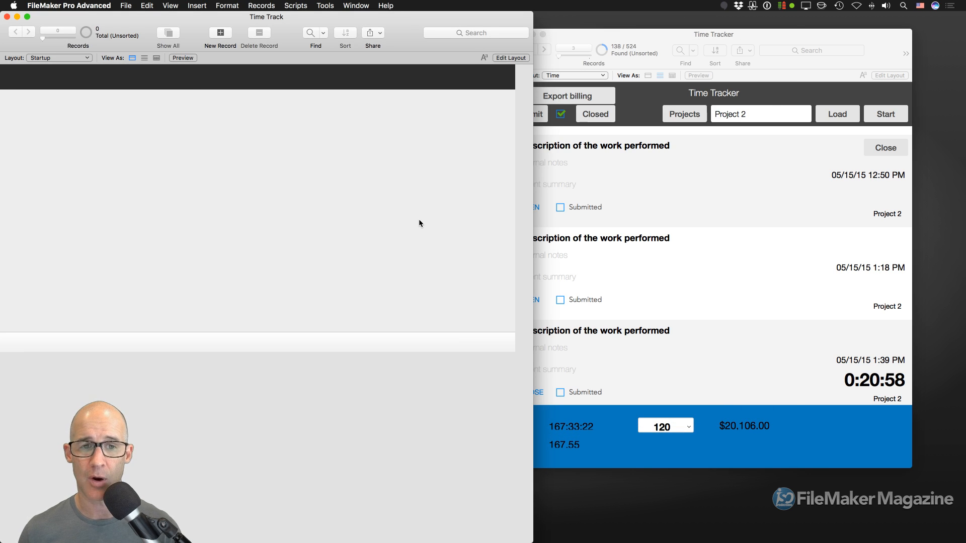
key("super+l")
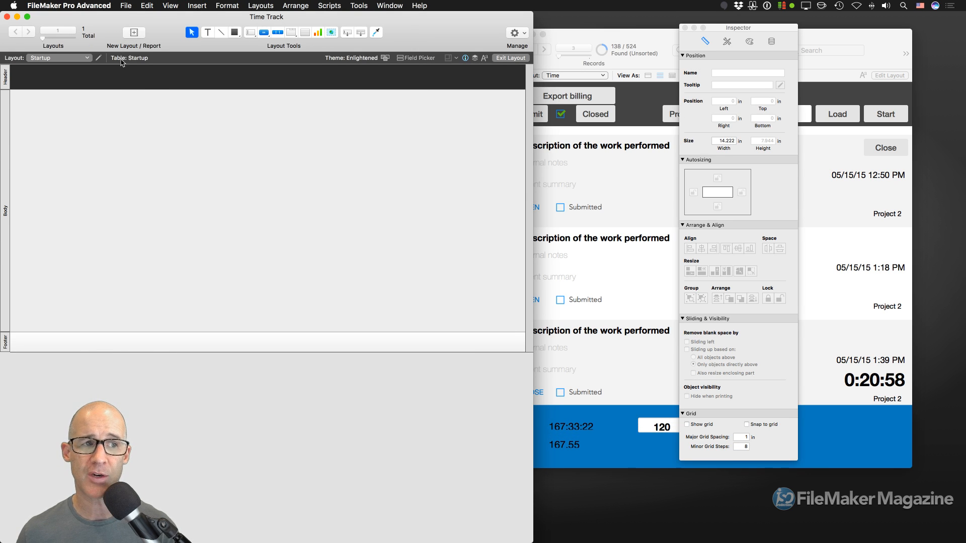
- Rearrange the Time Track windows and confirm its layouts list holds only the Startup layout
left_click_drag(125, 21, 377, 39)
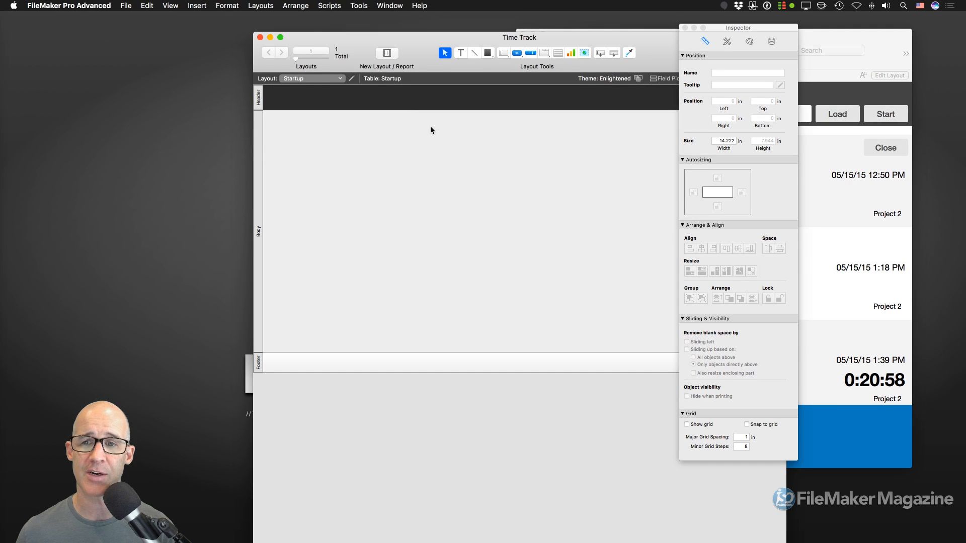
left_click_drag(493, 41, 441, 35)
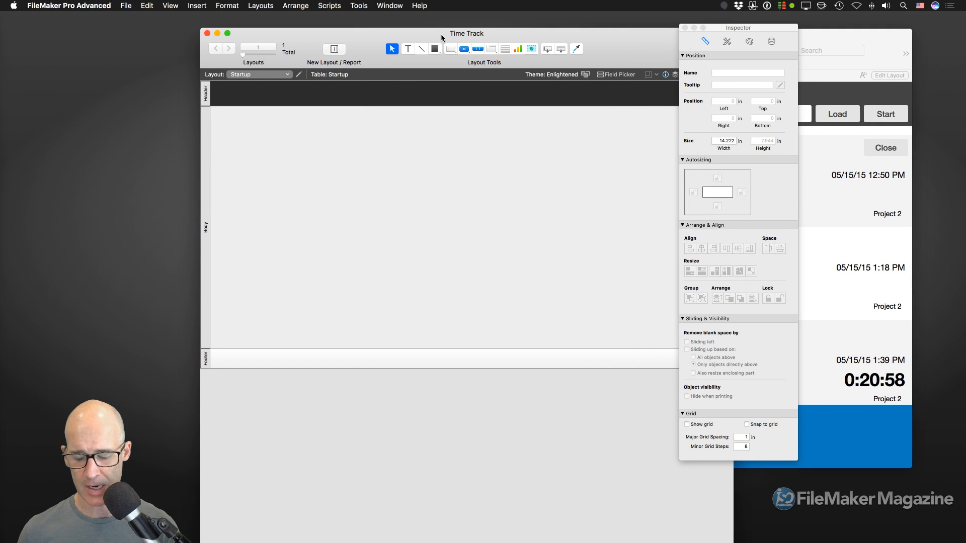
key("shift+super+l")
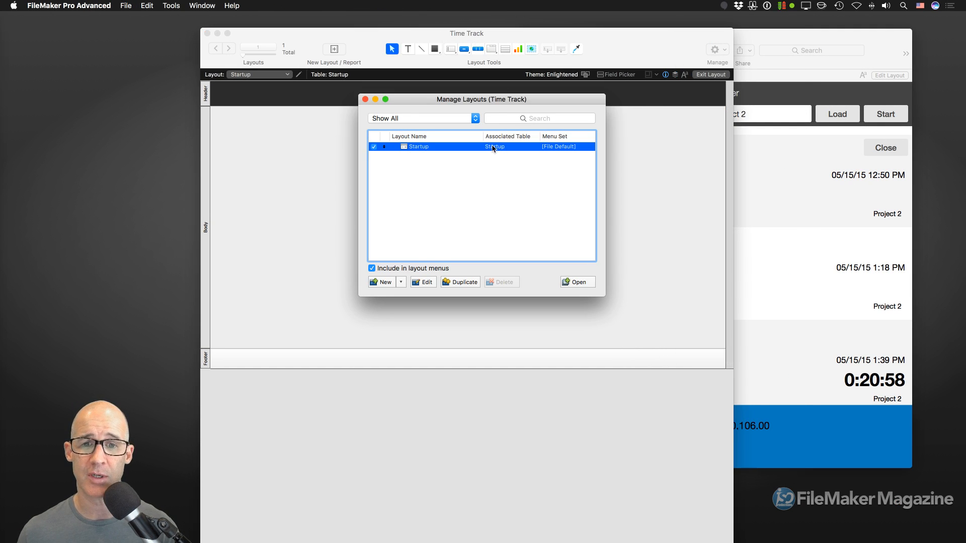
left_click_drag(495, 104, 657, 67)
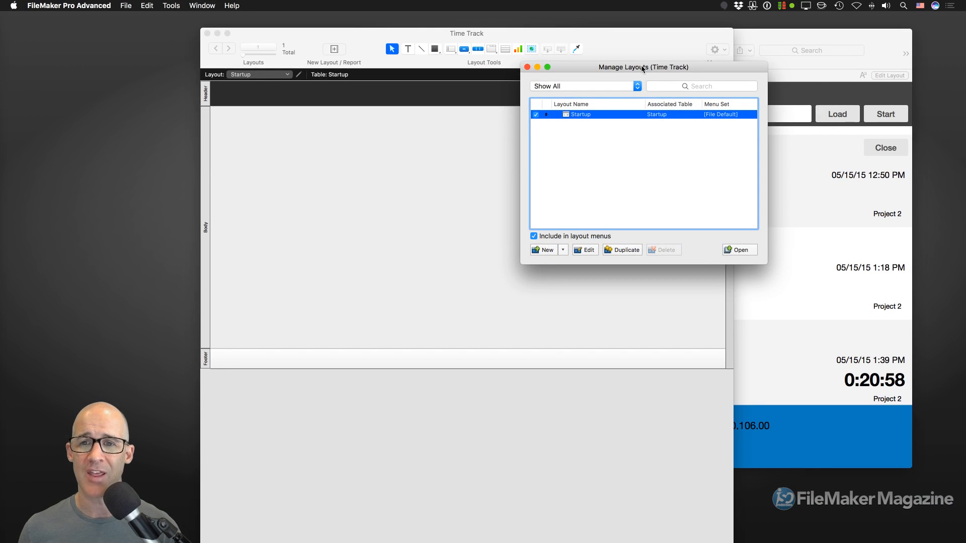
left_click_drag(638, 28, 763, 26)
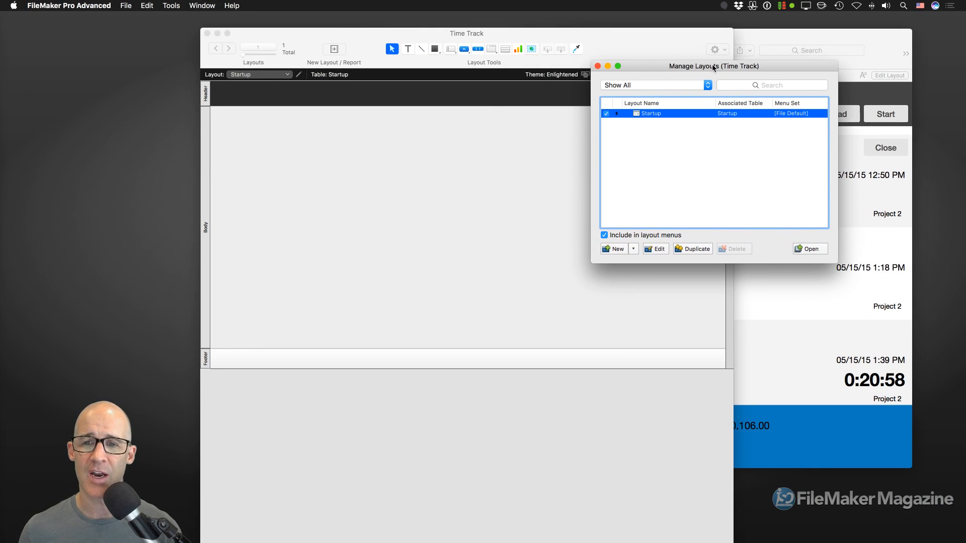
left_click(548, 38)
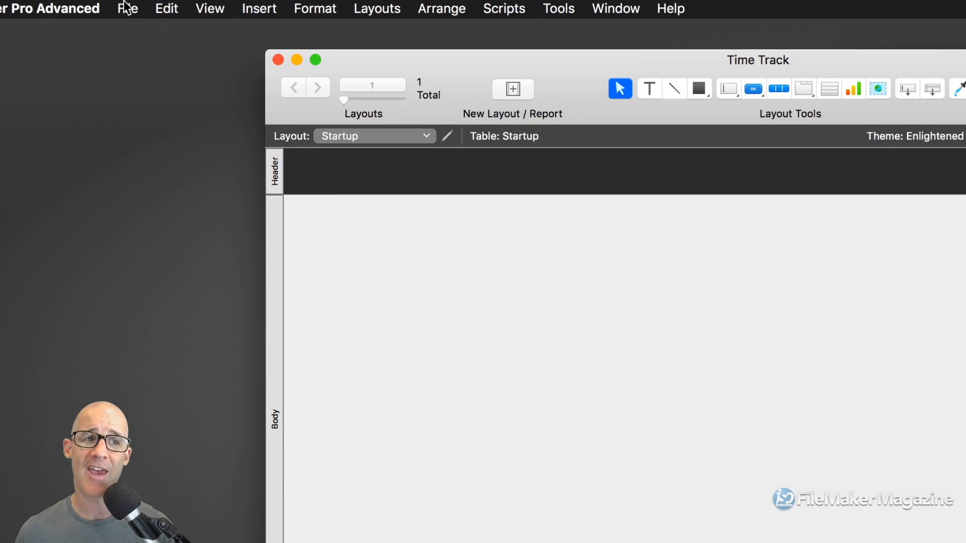
left_click(126, 5)
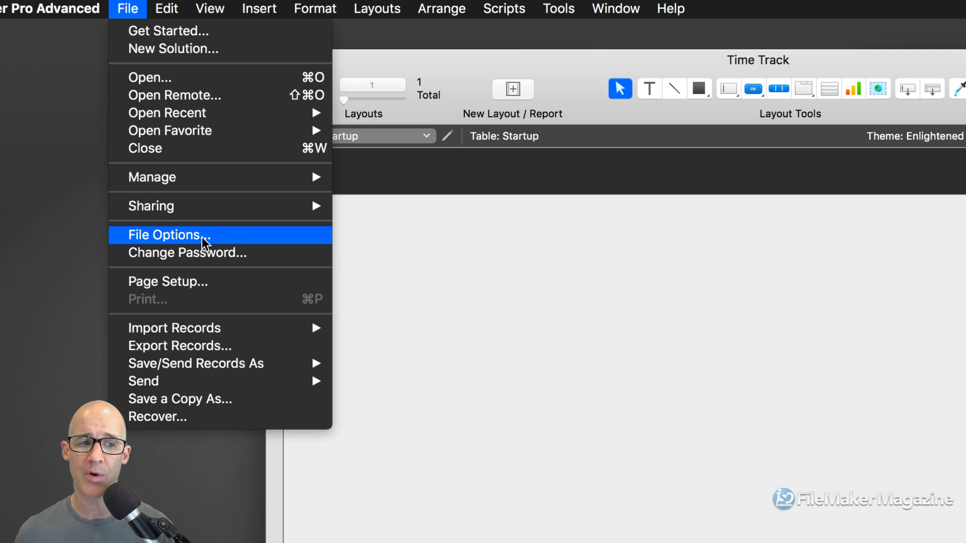
- In Time Track's File Options, turn on Switch to layout on the Open tab
left_click(201, 237)
left_click_drag(683, 174, 423, 43)
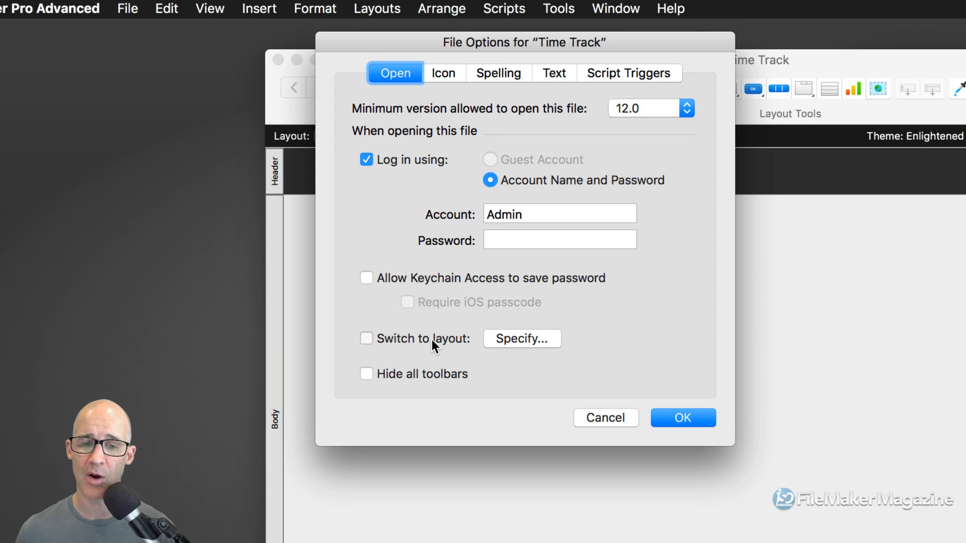
left_click(432, 340)
left_click_drag(753, 191, 596, 85)
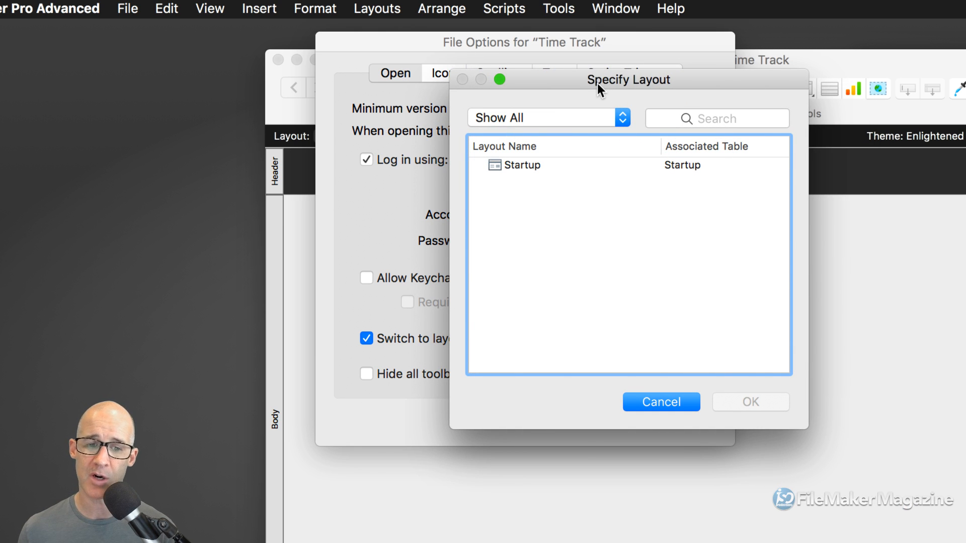
- Choose Startup as the layout Time Track switches to when it opens
left_click_drag(597, 83, 654, 98)
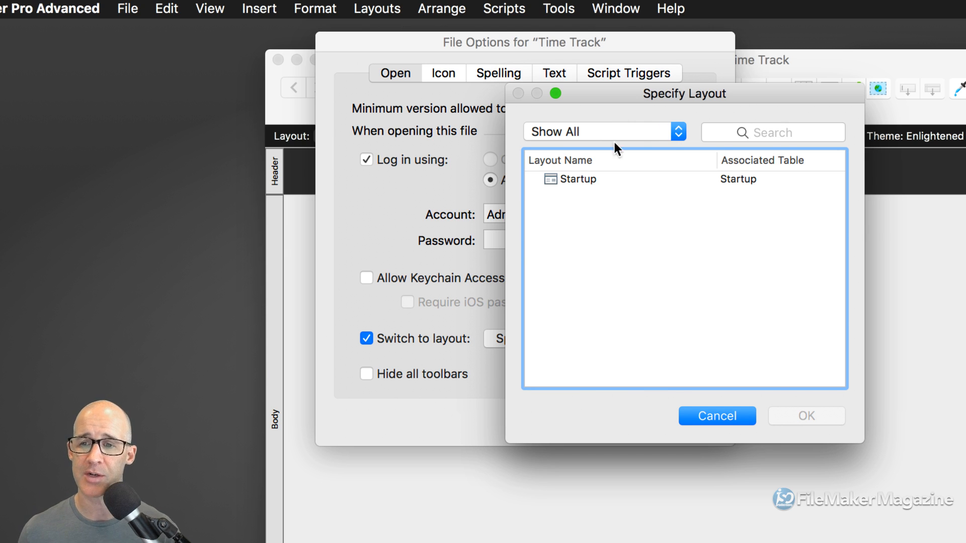
left_click(615, 179)
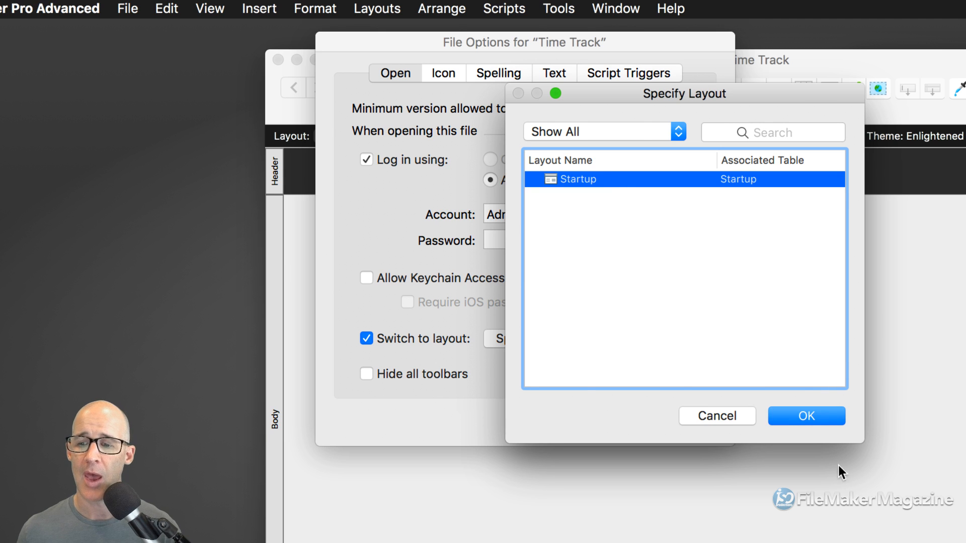
left_click(814, 416)
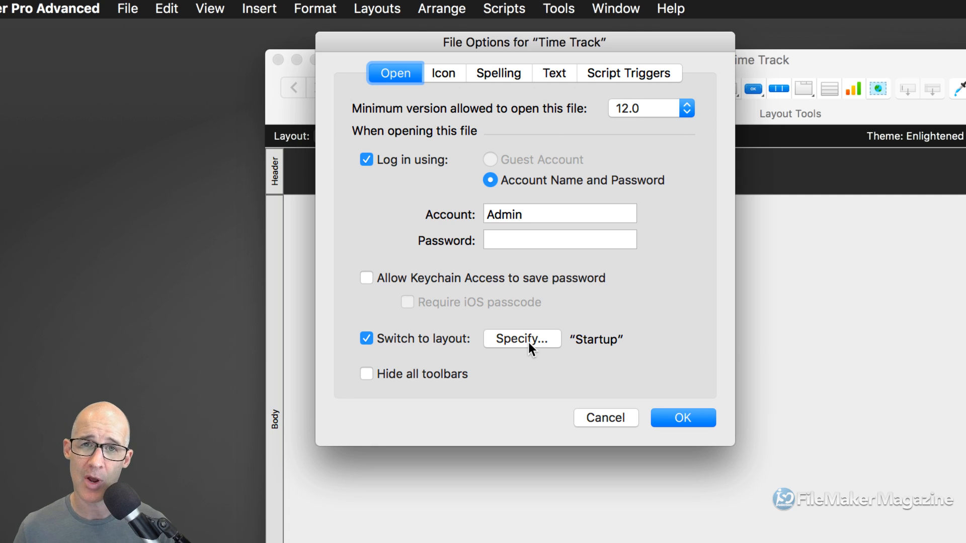
- Require minimum version 14.0 to open the file and turn off automatic login
left_click(650, 106)
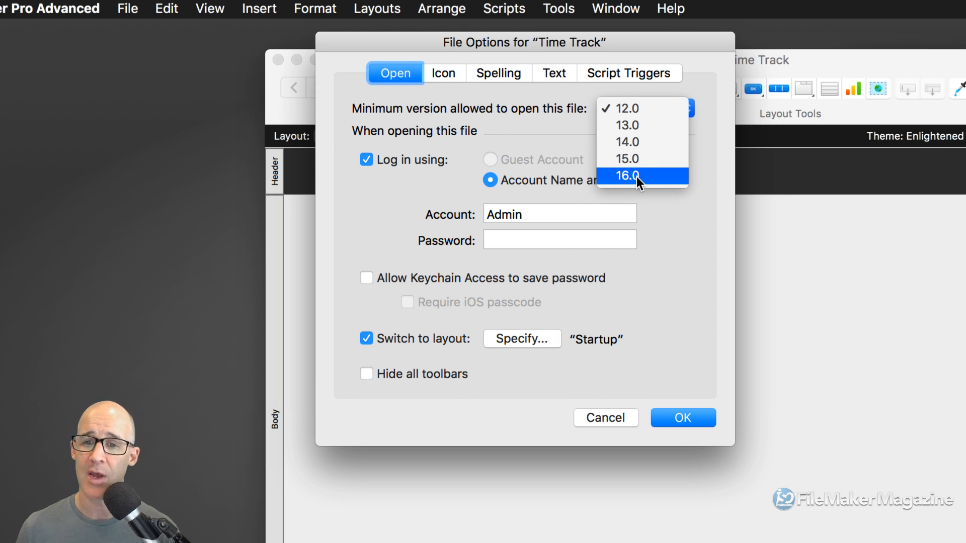
left_click(642, 142)
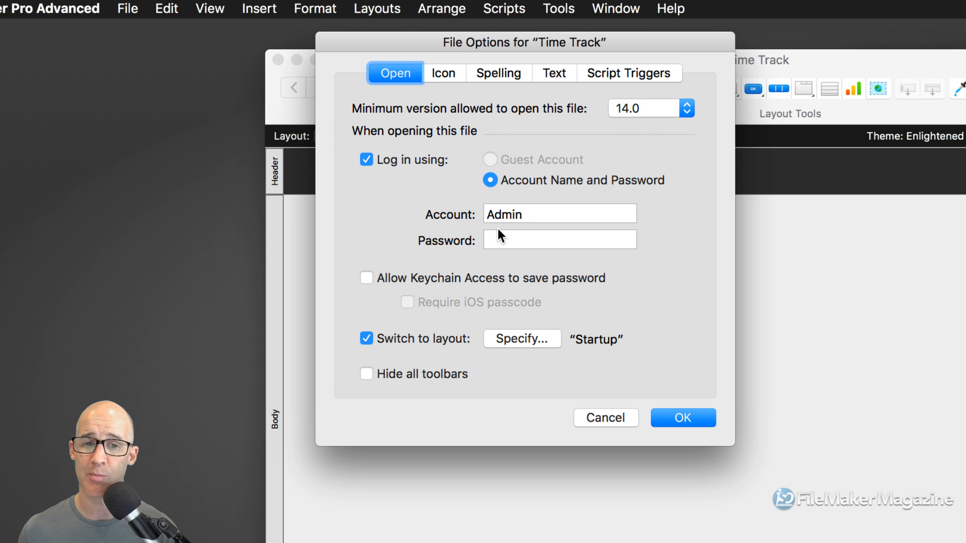
left_click(367, 159)
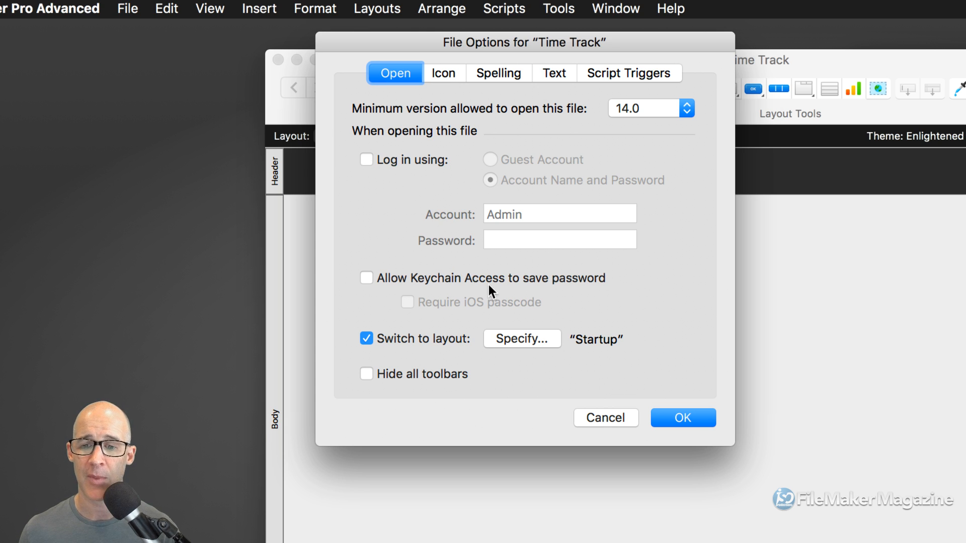
left_click(623, 74)
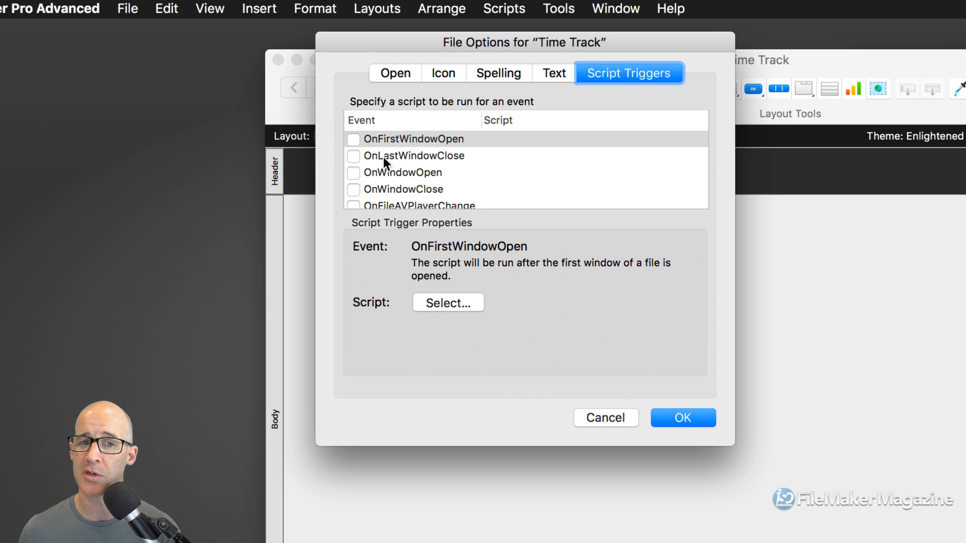
- Create a new script named Startup for the OnFirstWindowOpen trigger
left_click(357, 140)
left_click_drag(805, 200, 624, 53)
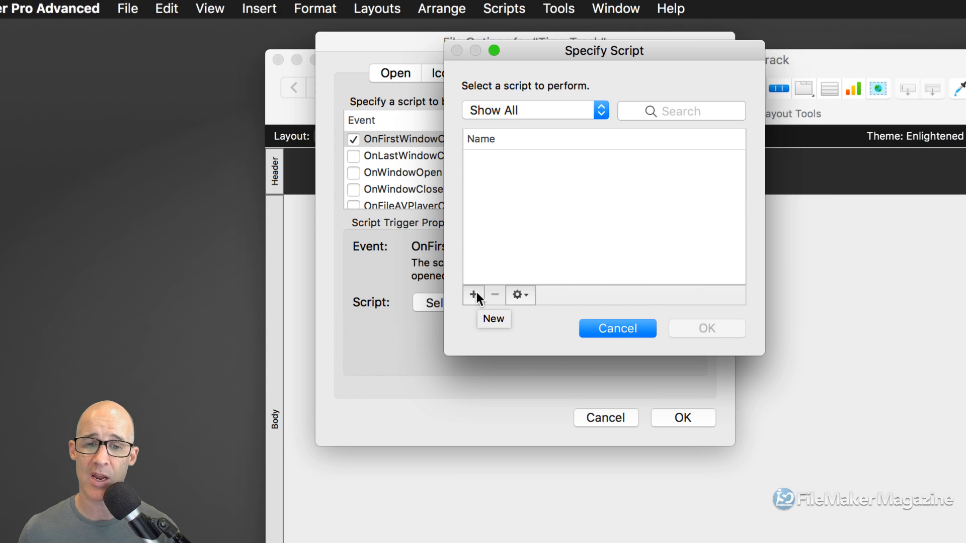
left_click(477, 295)
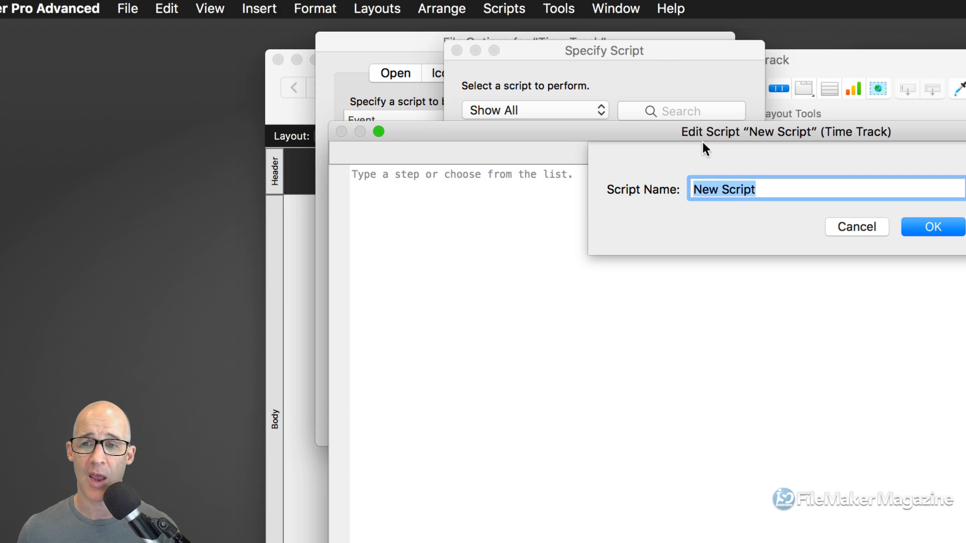
type("STar")
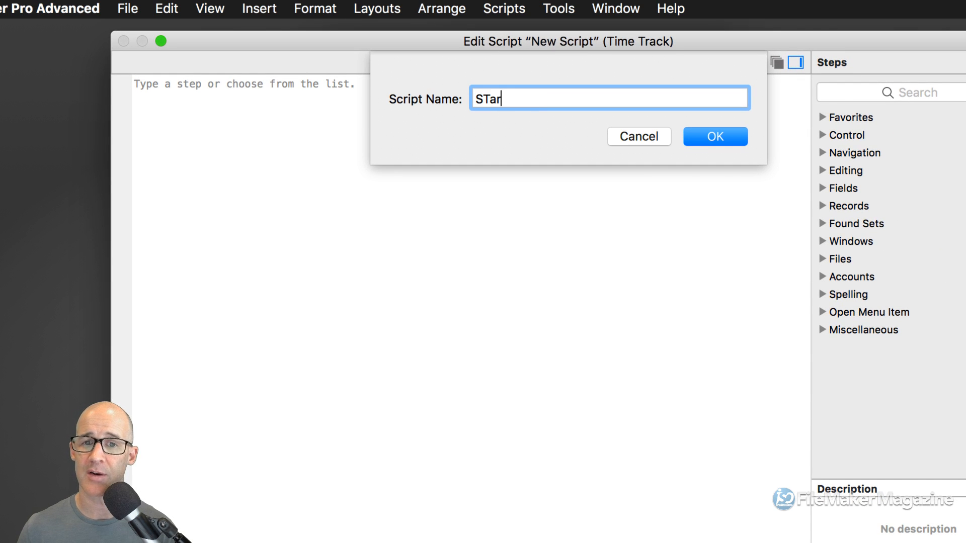
key("BackSpace")
key("BackSpace")
type("ta")
type("rtup")
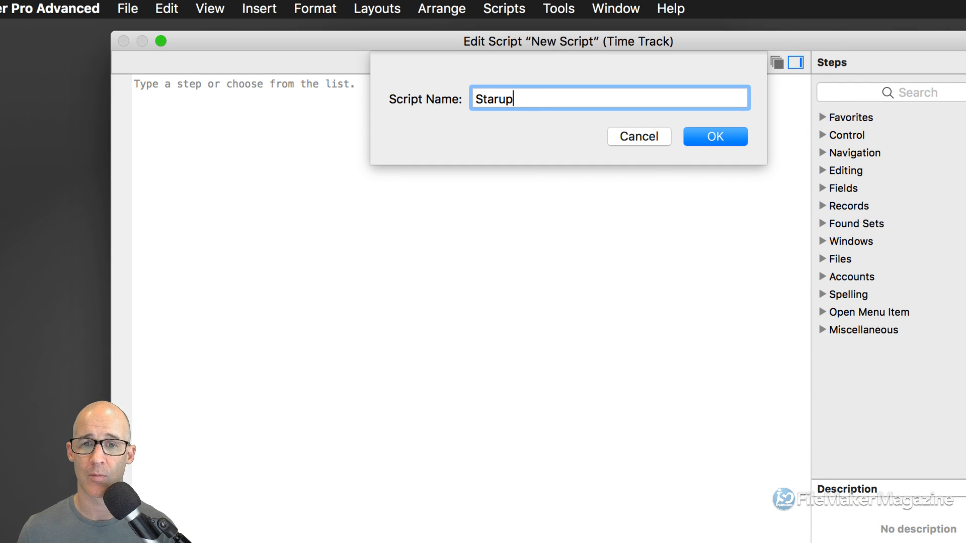
key("BackSpace")
key("BackSpace")
type("tup")
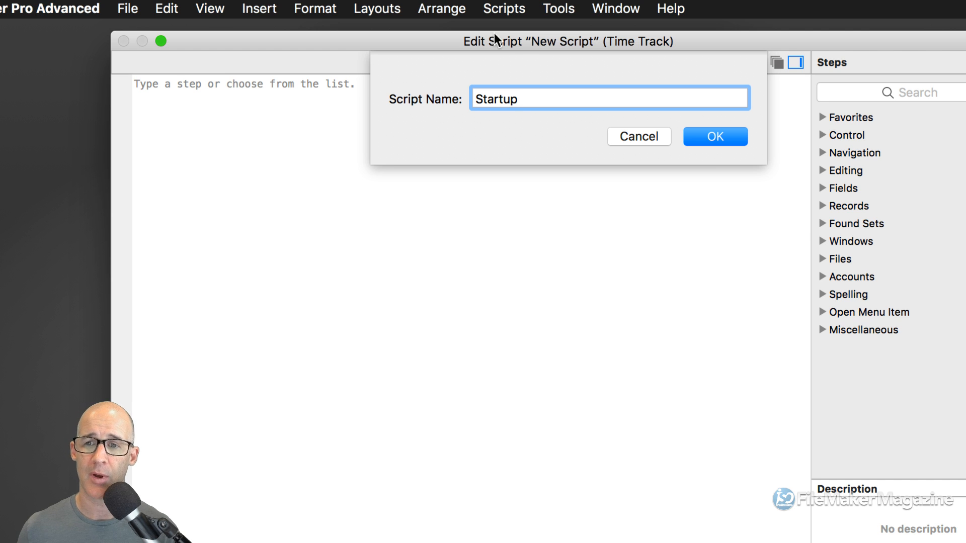
left_click(716, 136)
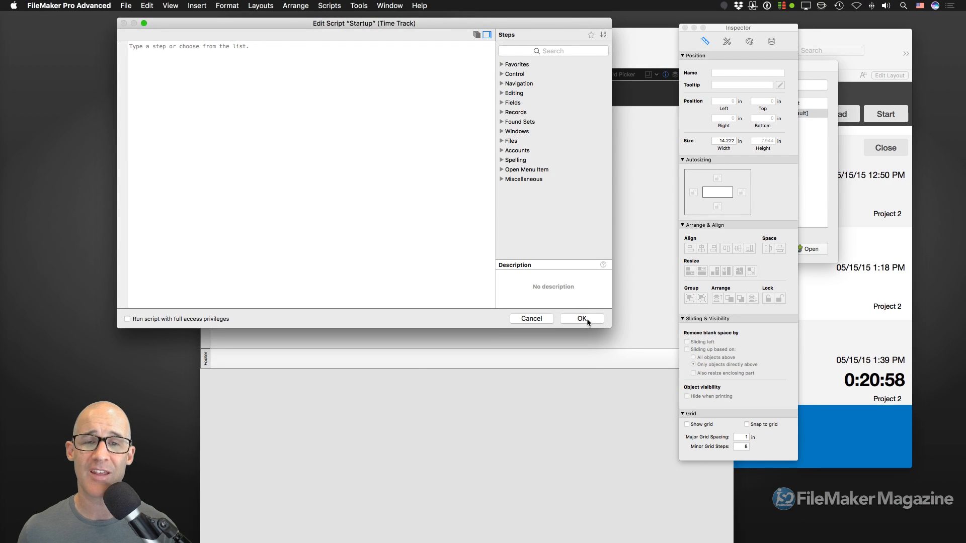
- Save the Startup script and assign it to OnFirstWindowOpen
left_click(582, 319)
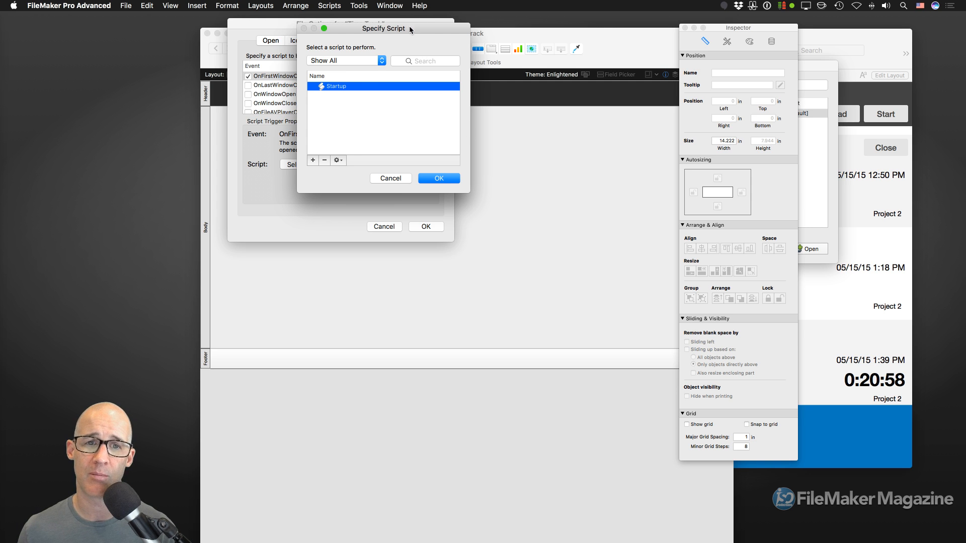
left_click_drag(410, 28, 469, 36)
left_click(497, 189)
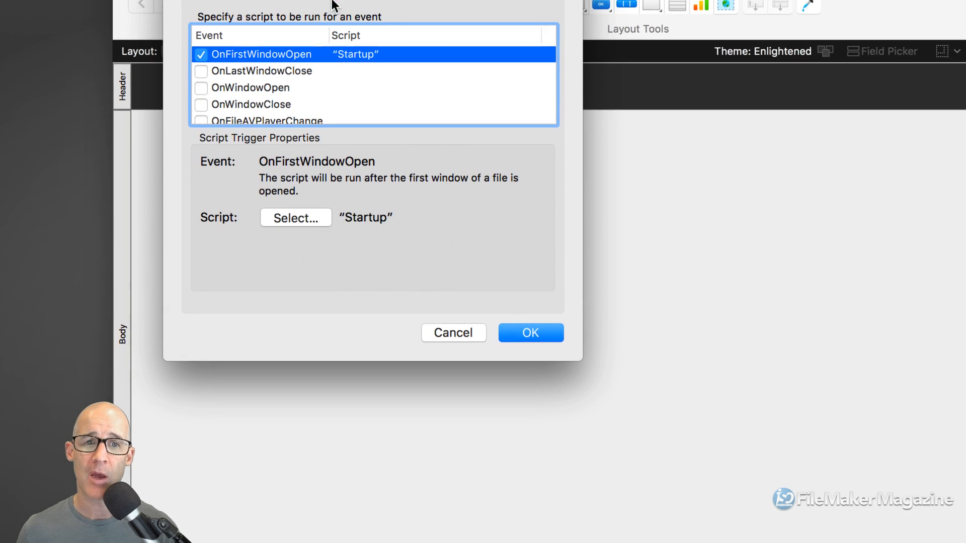
left_click_drag(360, 7, 490, 14)
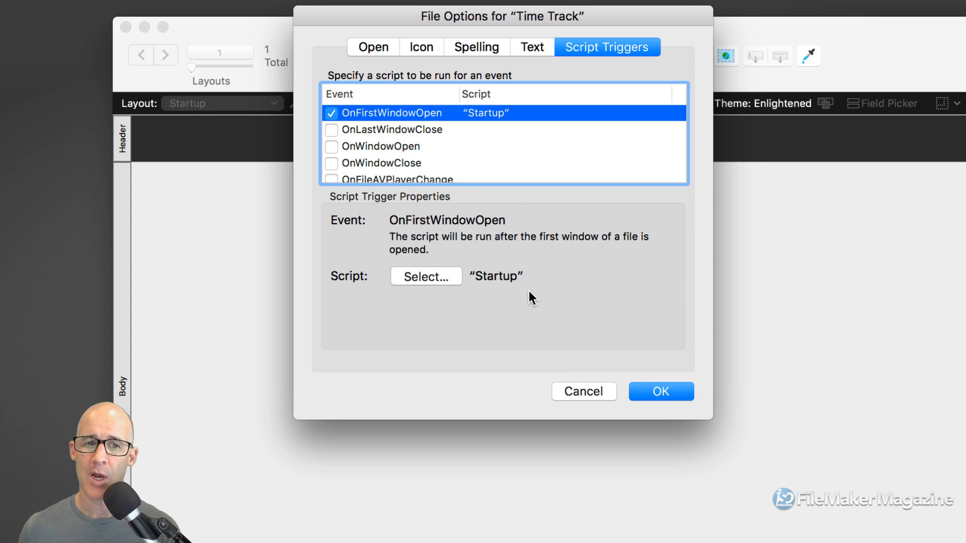
left_click(426, 277)
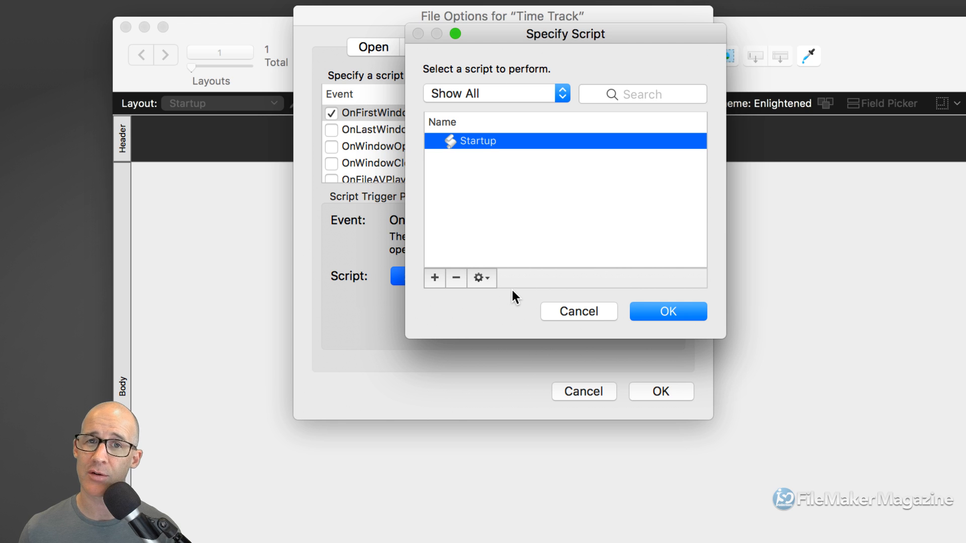
left_click(556, 309)
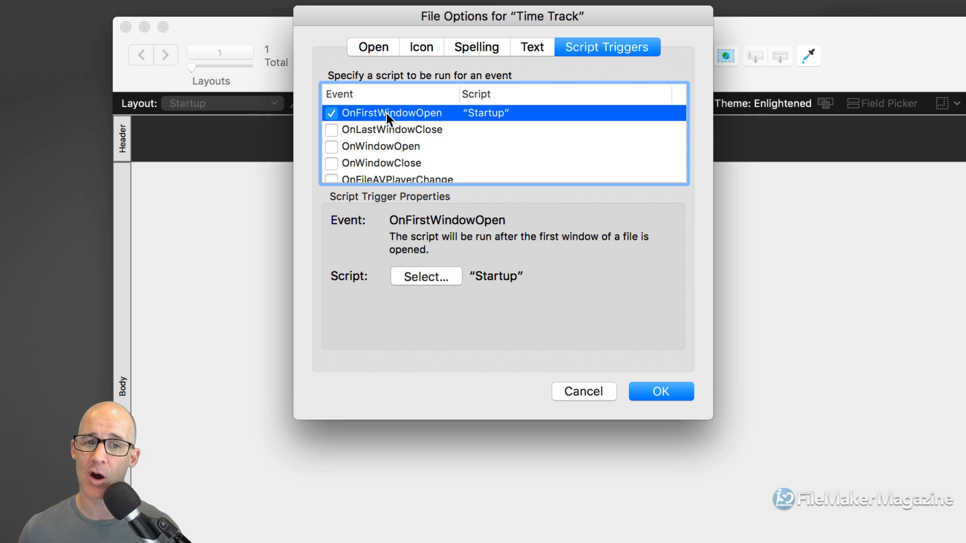
- Inspect the OnLastWindowClose, OnWindowOpen, OnWindowClose and OnFileAVPlayerChange triggers without assigning scripts
left_click(389, 129)
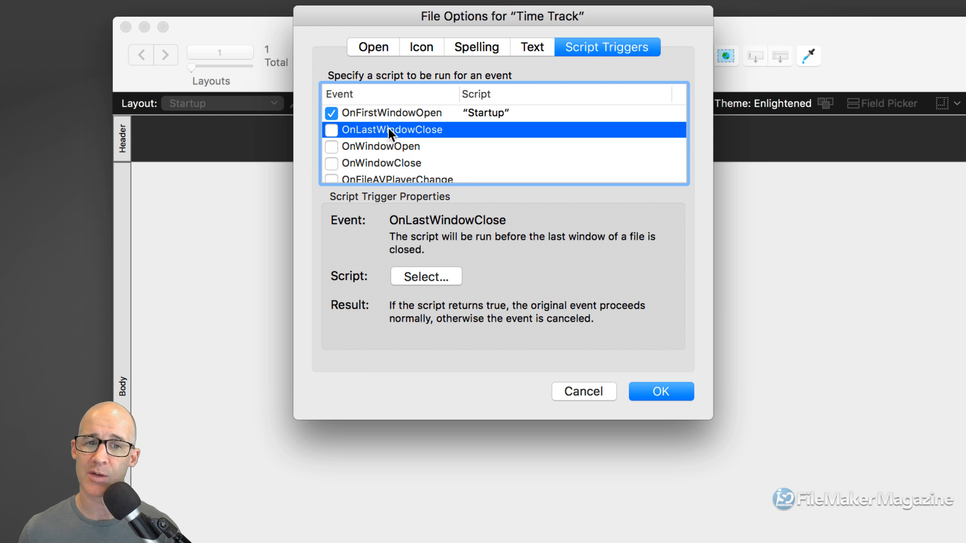
left_click(384, 145)
left_click(388, 162)
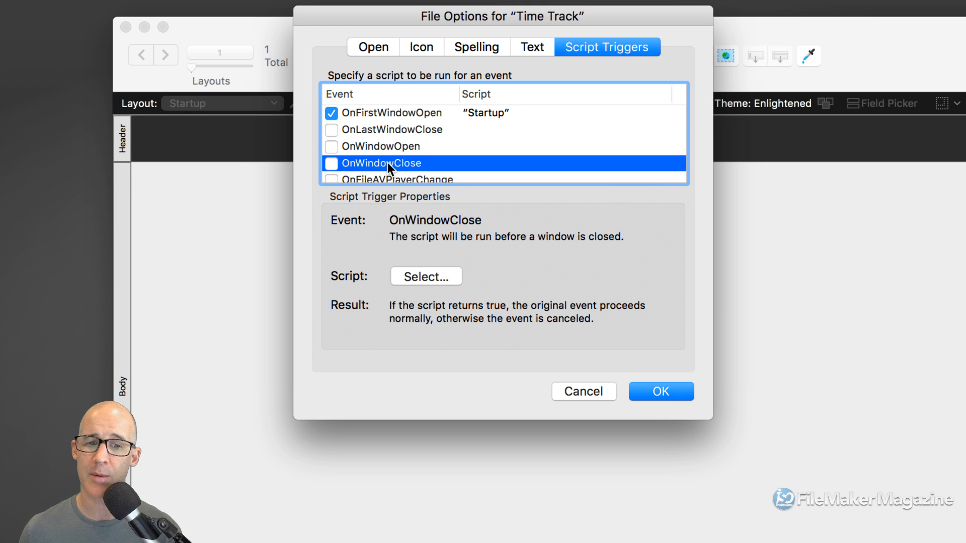
left_click(386, 178)
left_click(428, 277)
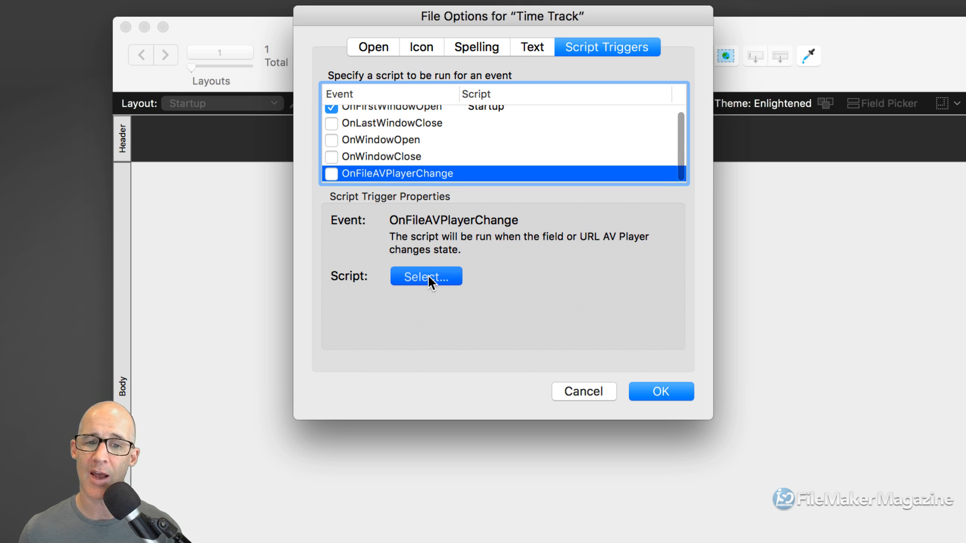
left_click(554, 311)
left_click(382, 176)
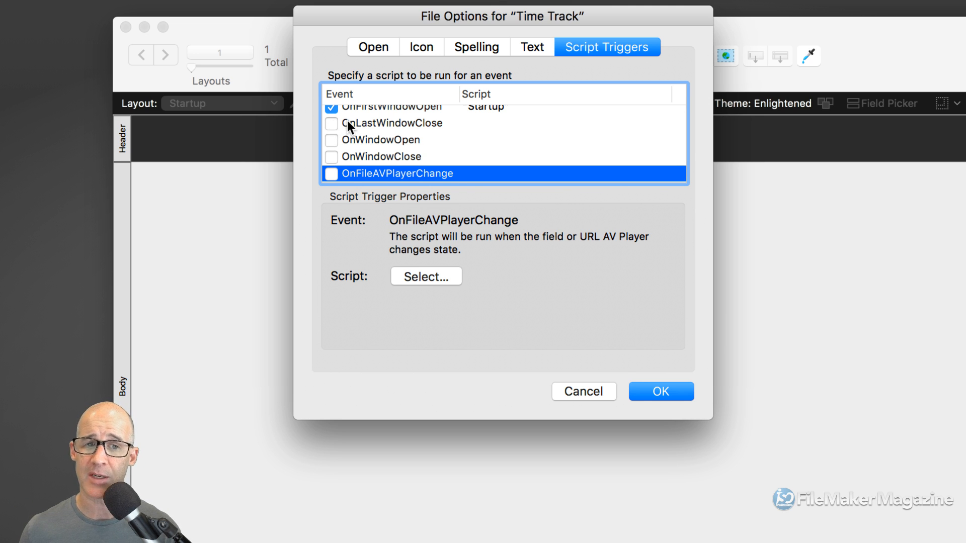
scroll(346, 121, "up", 1)
- Create a script named Shutdown and assign it to the OnLastWindowClose trigger
left_click(330, 130)
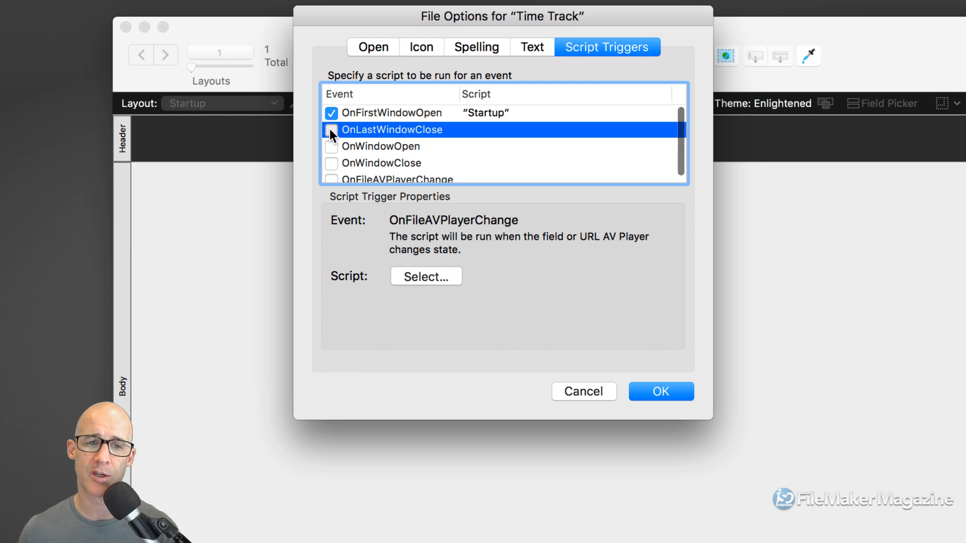
left_click(435, 278)
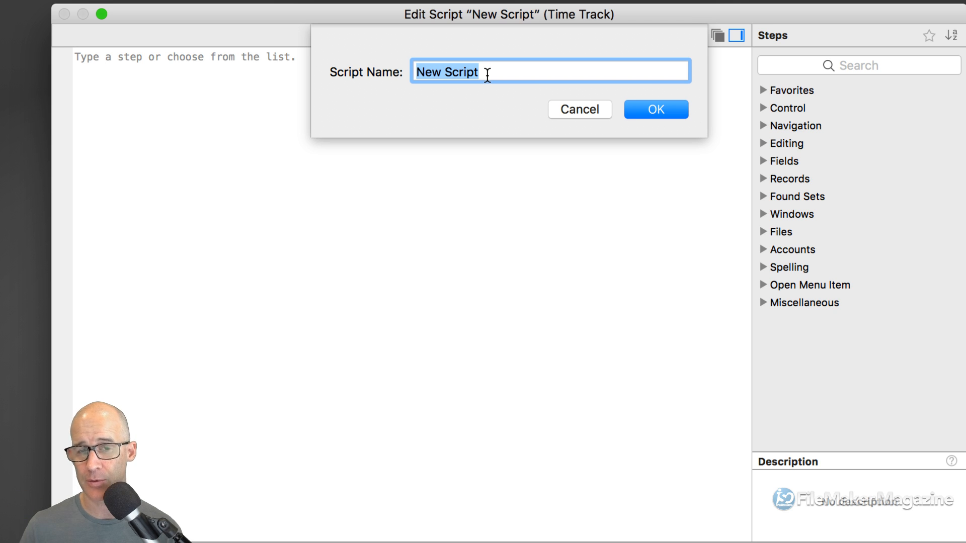
type("St")
key("BackSpace")
type("hut")
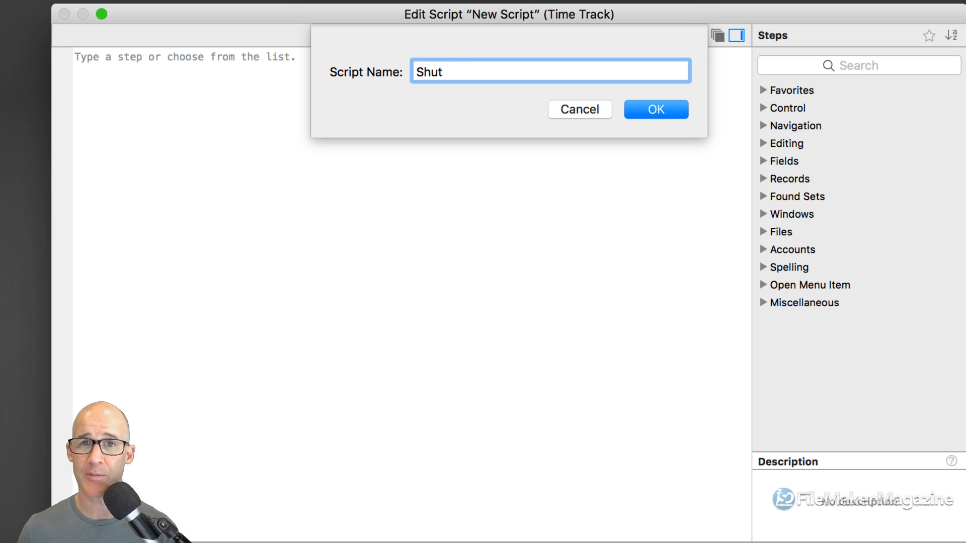
type("down")
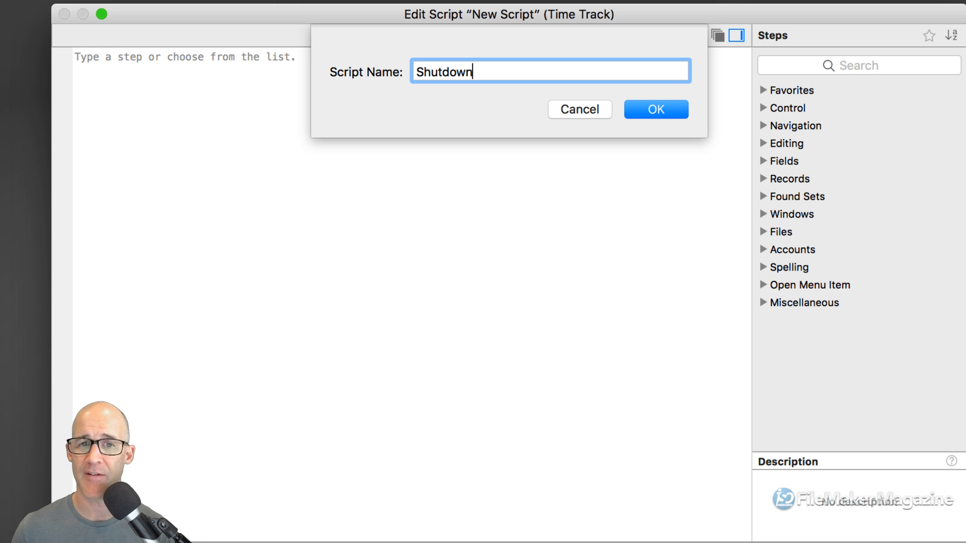
left_click(660, 111)
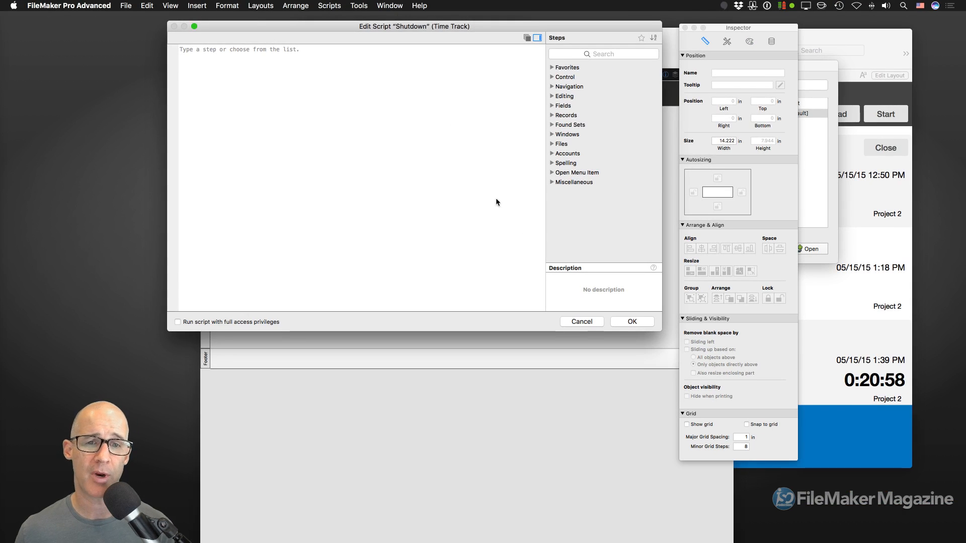
left_click(632, 323)
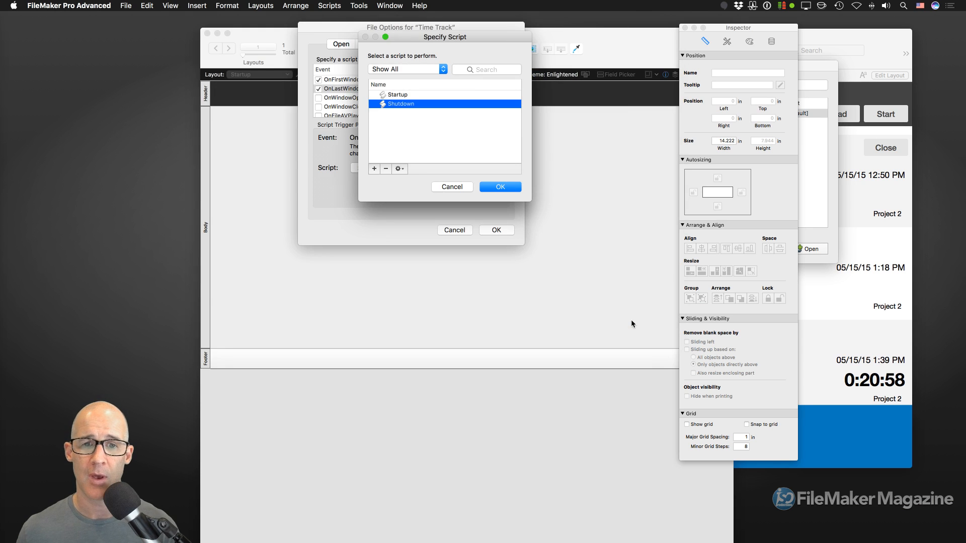
left_click(509, 187)
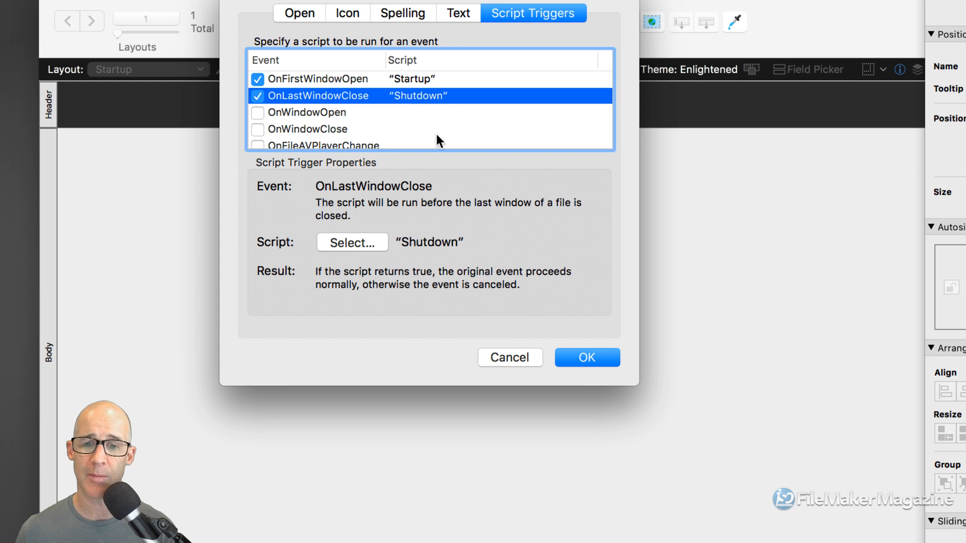
left_click(308, 12)
left_click_drag(481, 27, 484, 29)
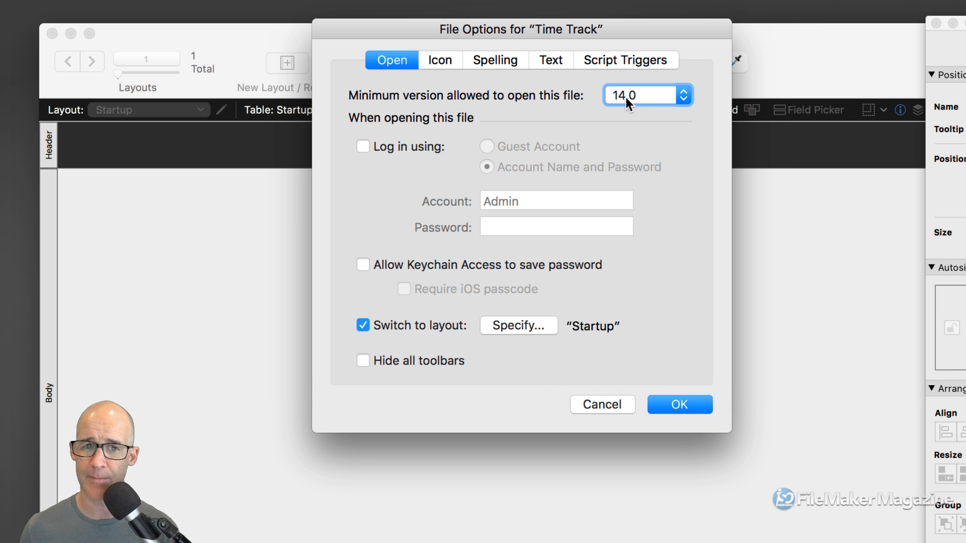
- Leave keychain password saving and the iOS passcode off, and confirm the File Options
left_click(363, 266)
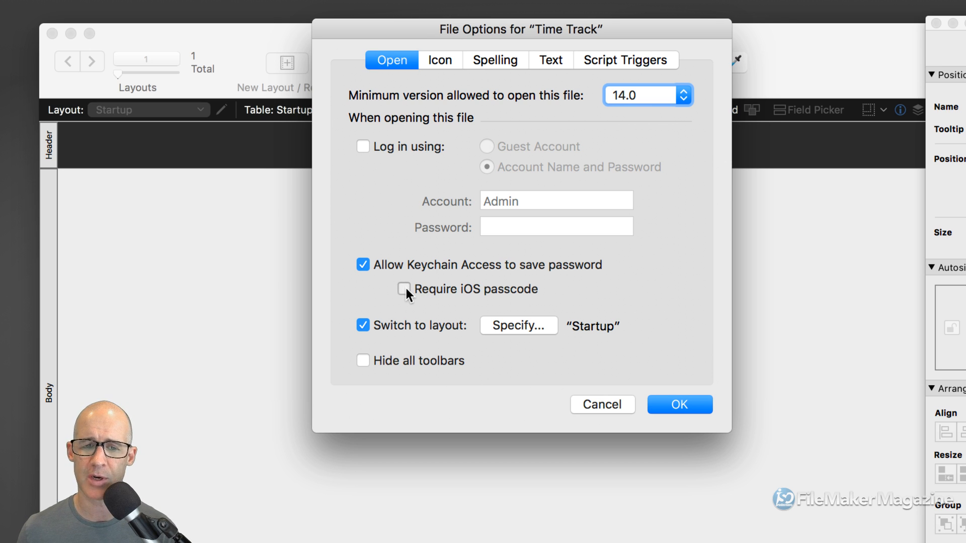
left_click(405, 288)
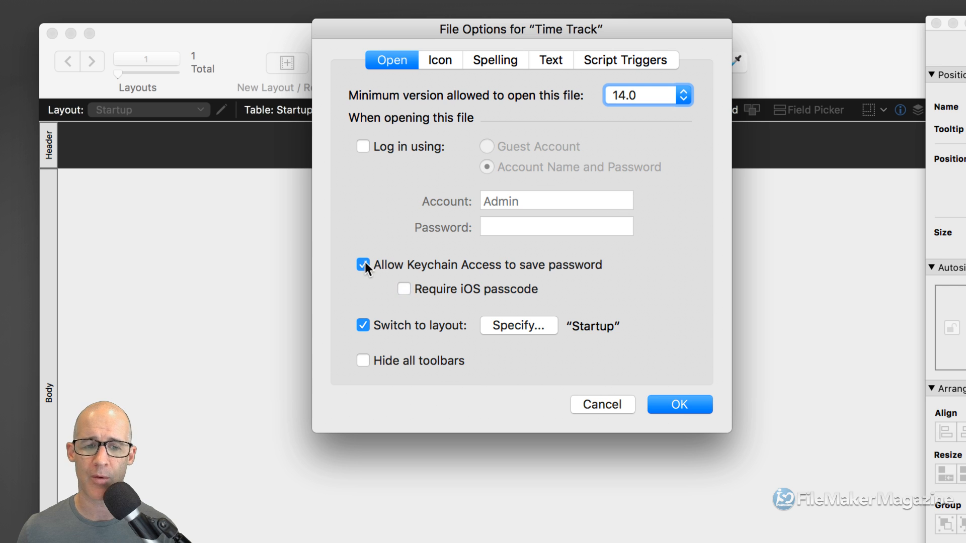
left_click(363, 264)
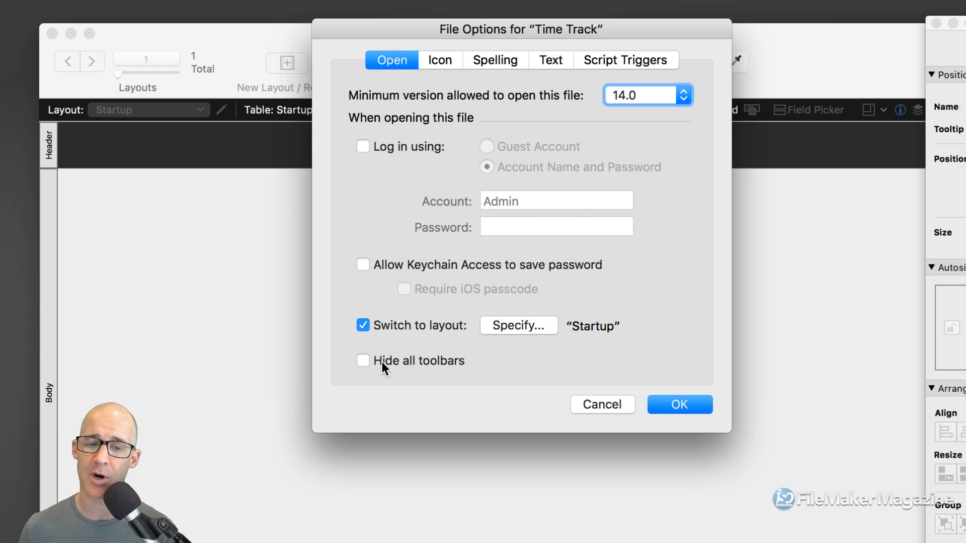
left_click(684, 404)
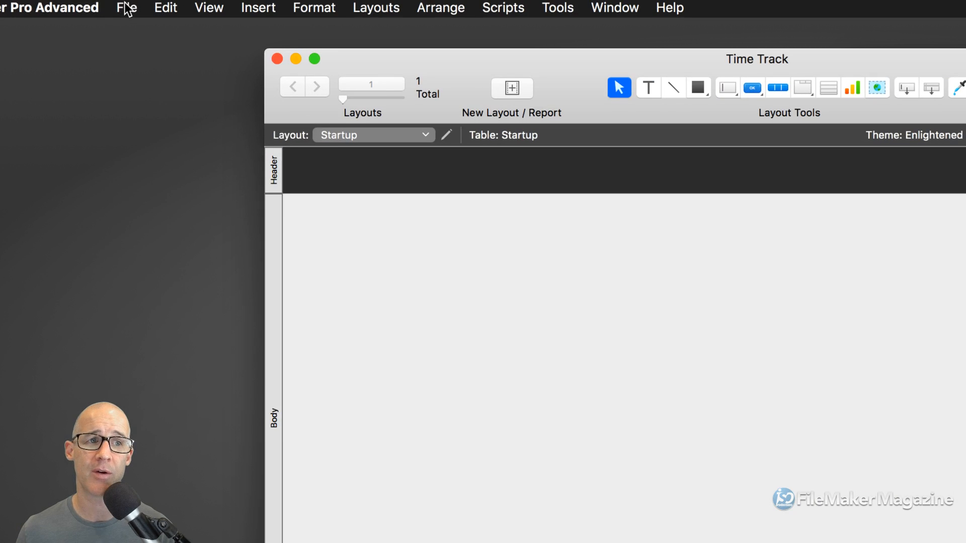
left_click(130, 5)
- Ignore the missing-password warning and select the Admin account in detailed security setup
mouse_move(250, 176)
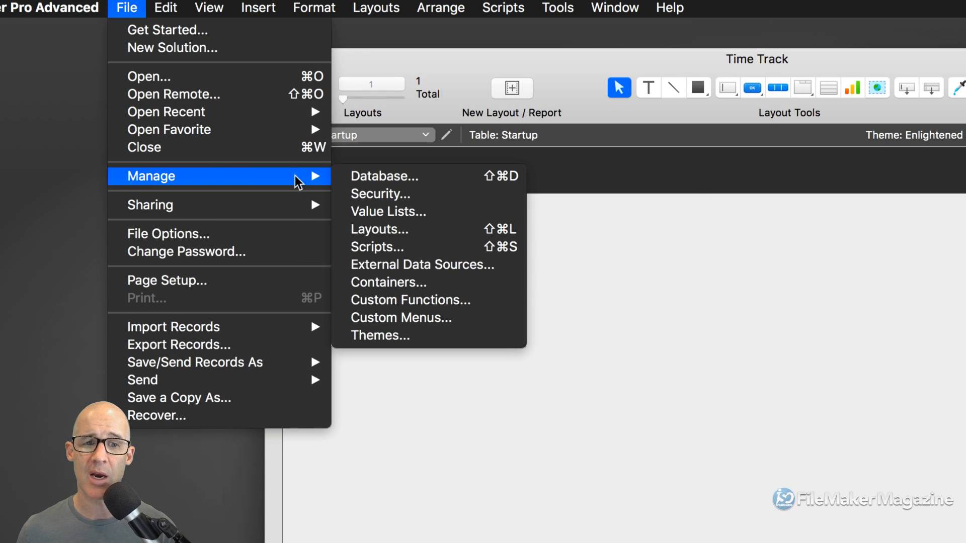
left_click(400, 195)
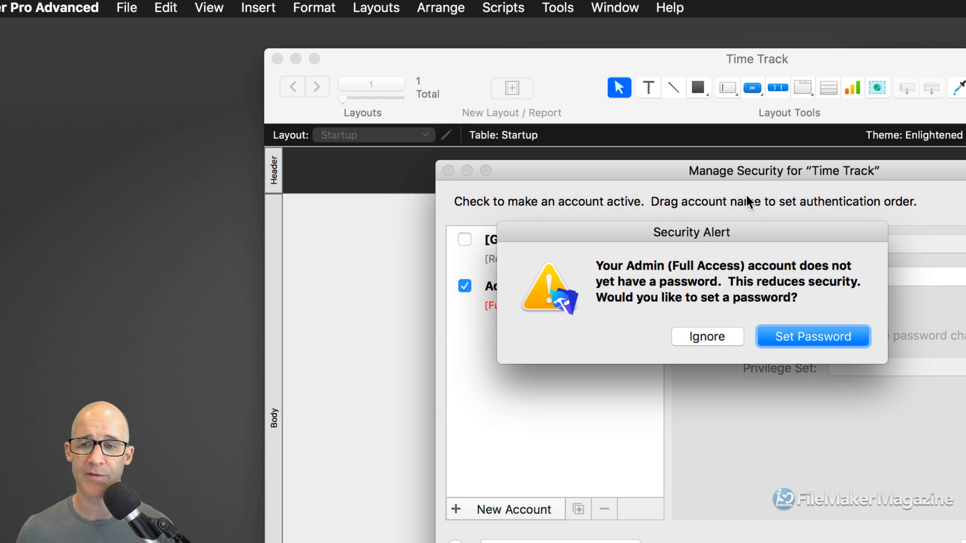
left_click_drag(733, 239, 587, 121)
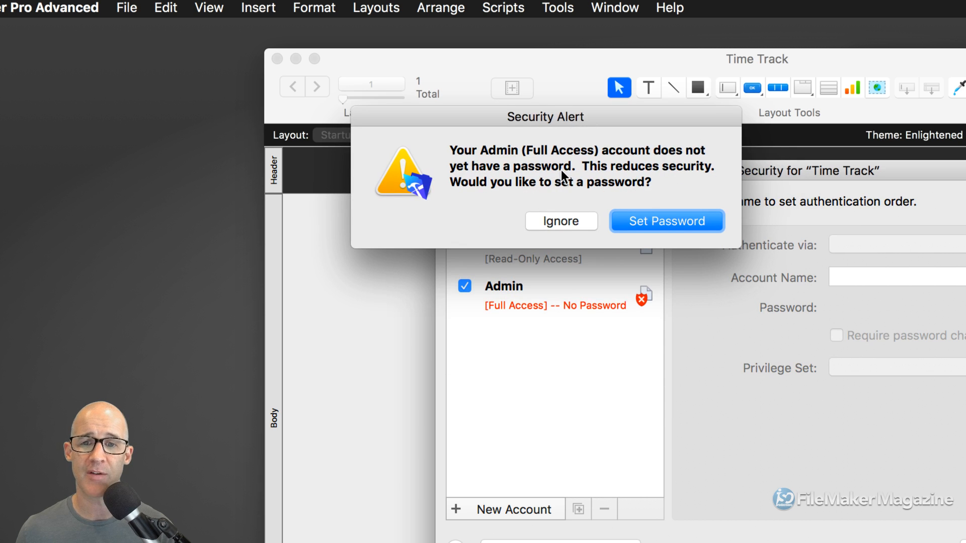
left_click(572, 221)
left_click_drag(620, 173, 403, 52)
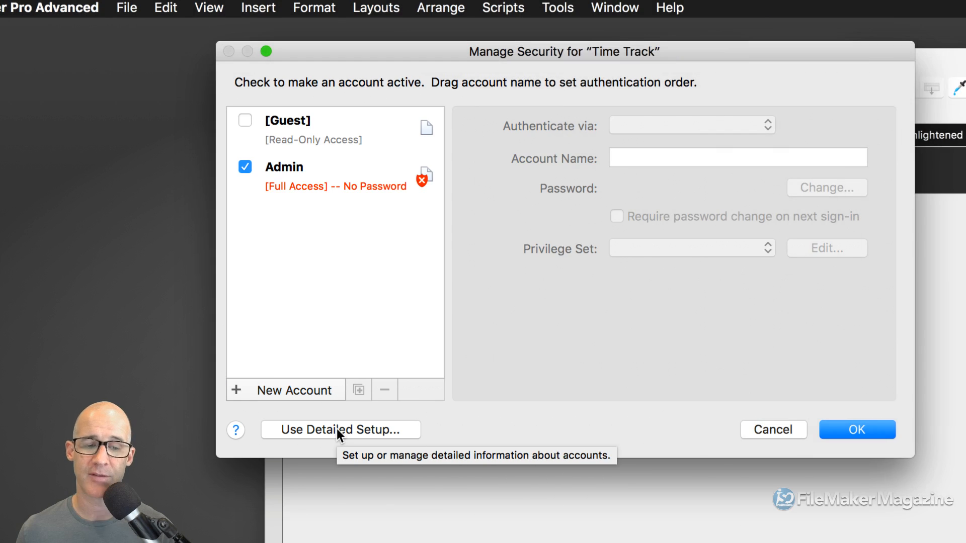
left_click(336, 428)
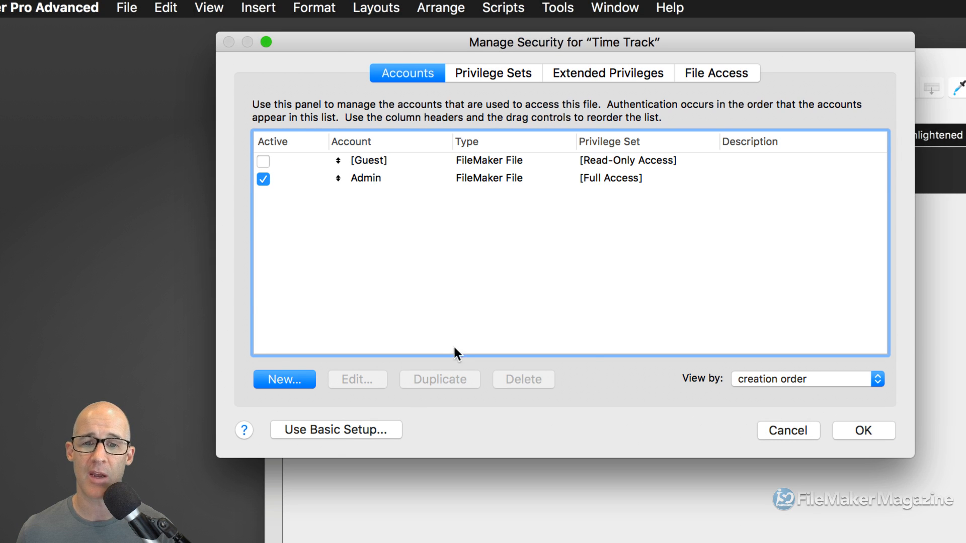
left_click(412, 178)
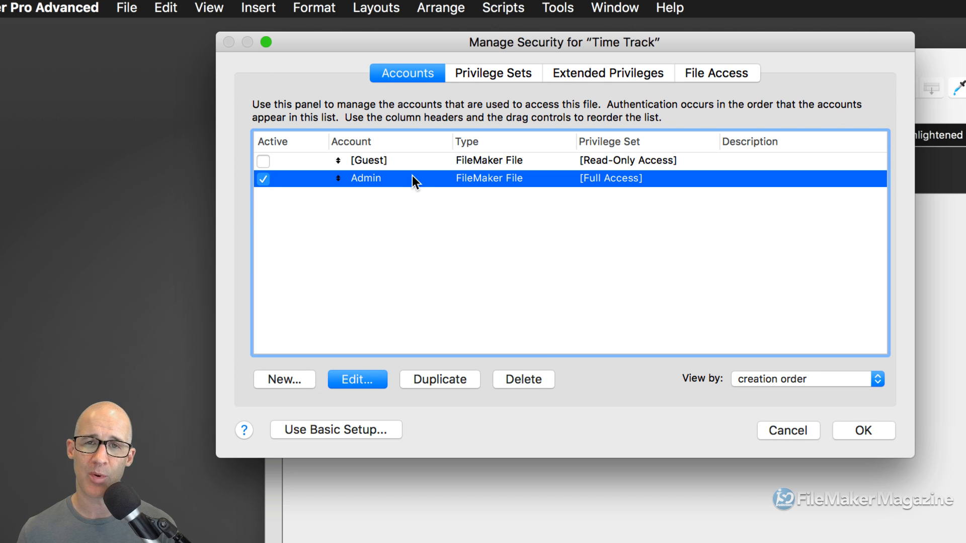
- Rename the Admin account to 'admin' in the account editor
double_click(412, 178)
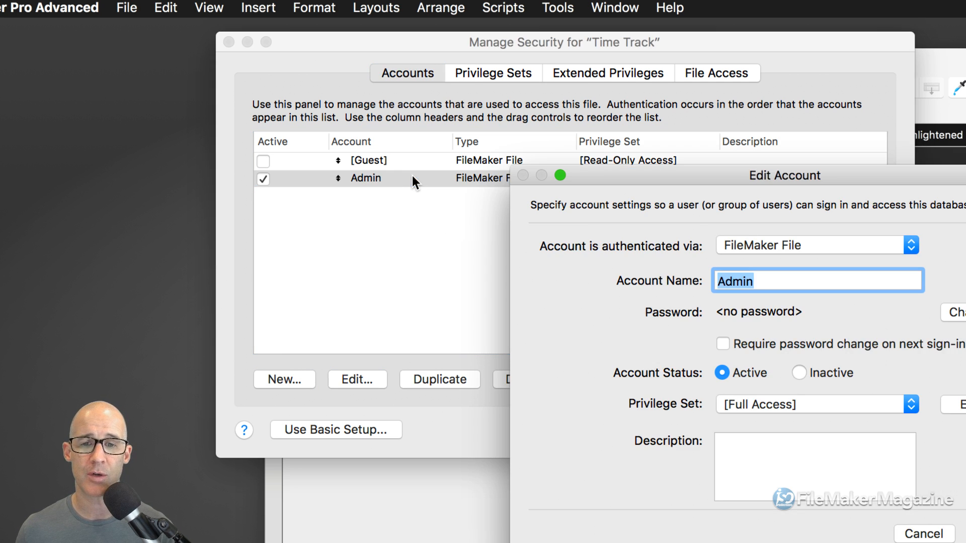
left_click_drag(663, 180, 417, 51)
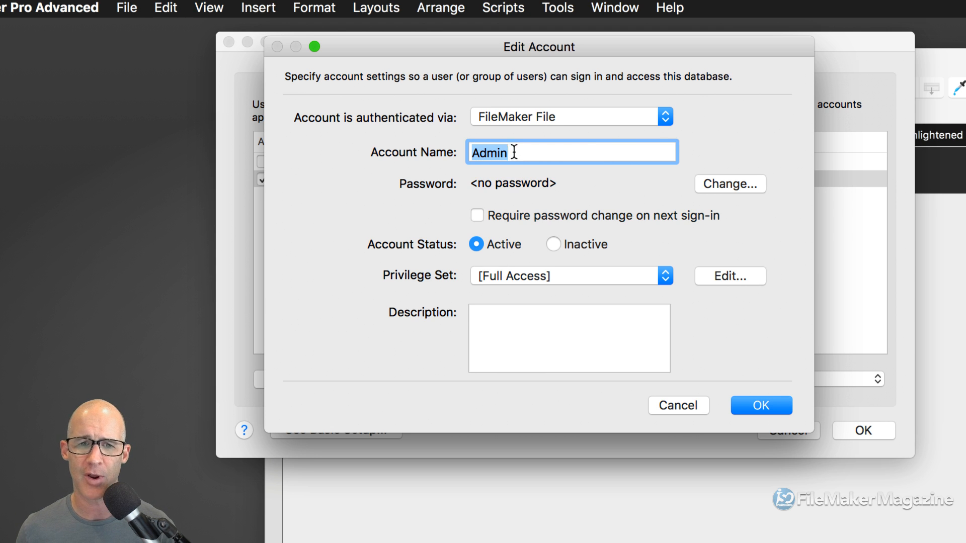
left_click_drag(513, 157, 476, 147)
key("BackSpace")
key("BackSpace")
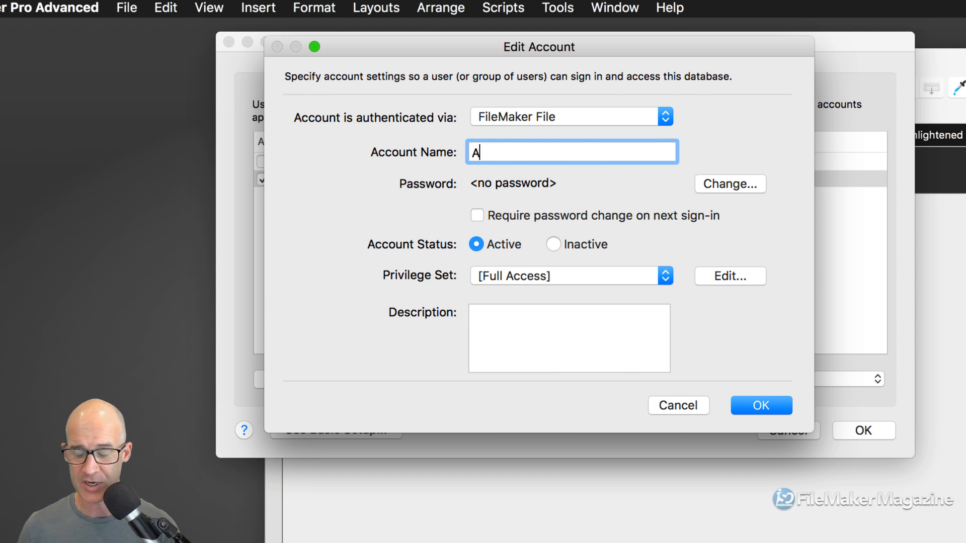
type("matt")
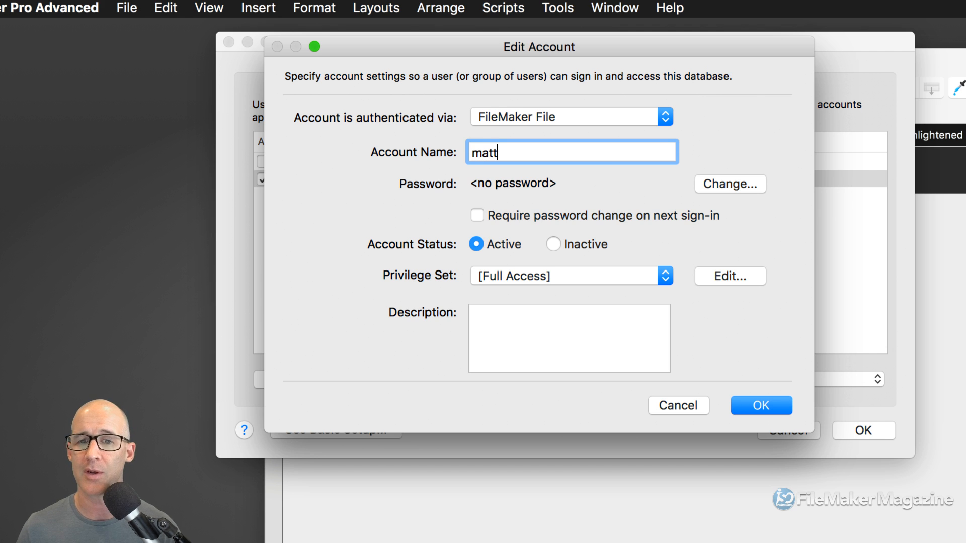
key("BackSpace")
key("BackSpace")
key("BackSpace")
key("BackSpace")
type("admin")
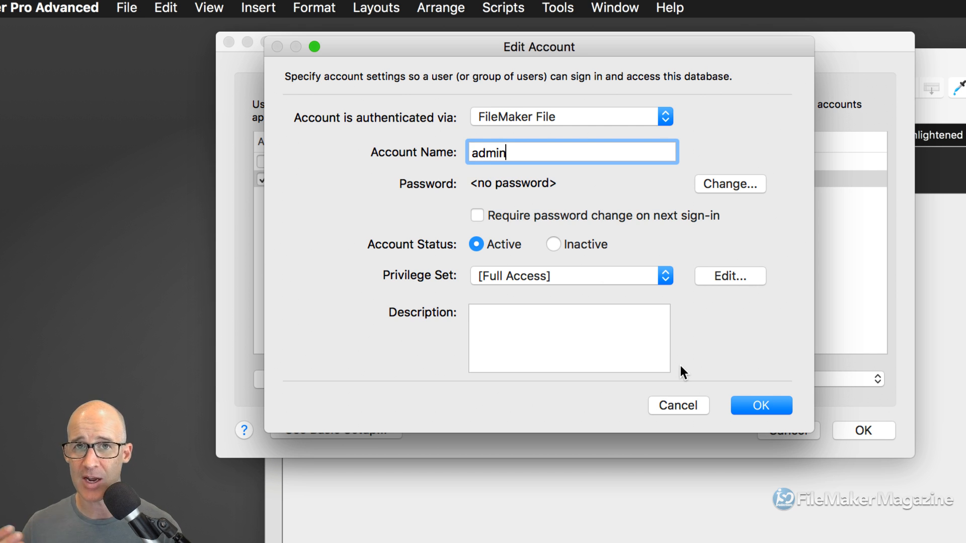
left_click(761, 406)
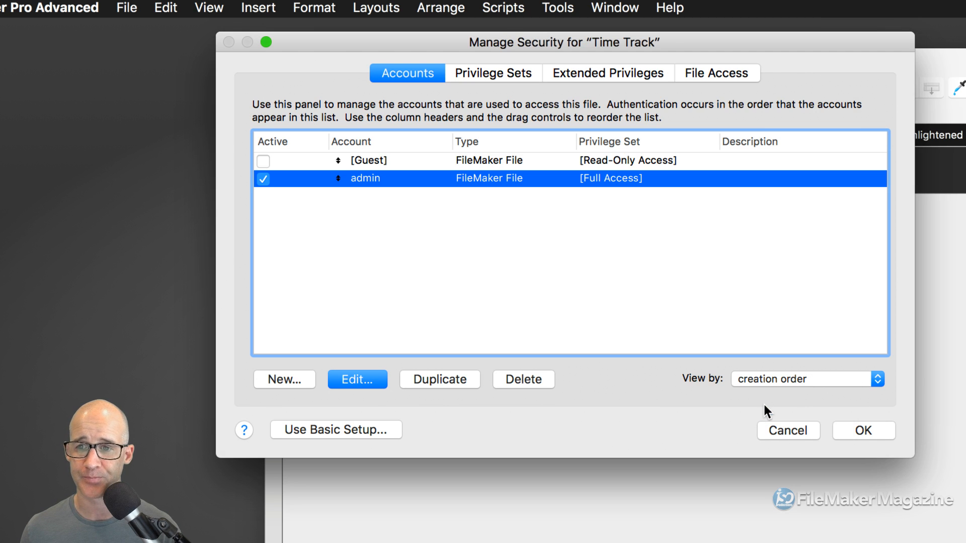
- Save security settings, allow passwordless full access, and sign in as 'admin'
left_click(858, 425)
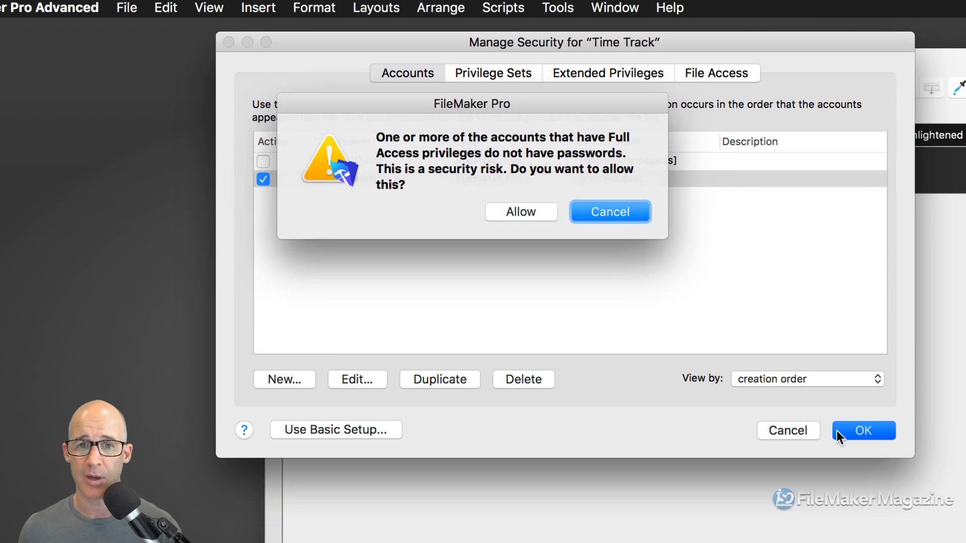
left_click(538, 212)
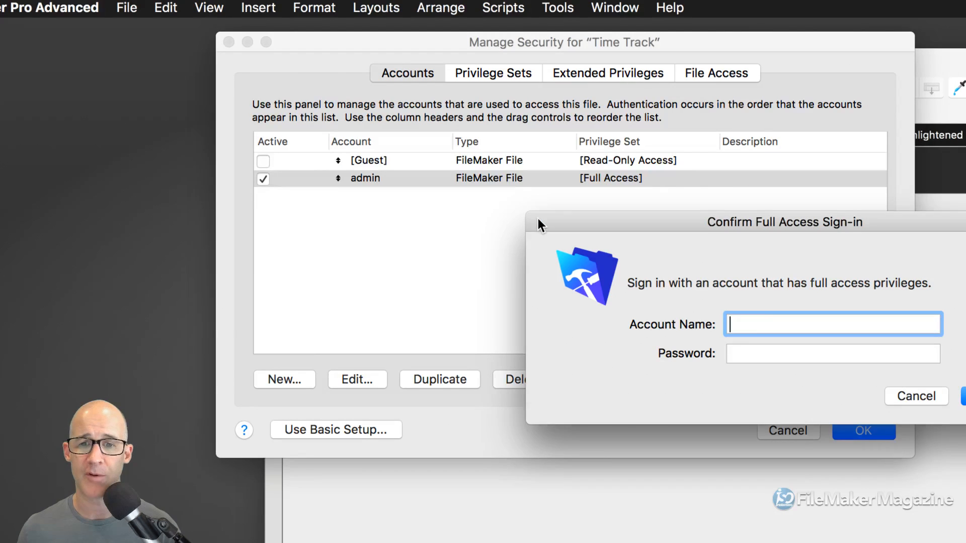
left_click_drag(684, 225, 407, 100)
type("admin")
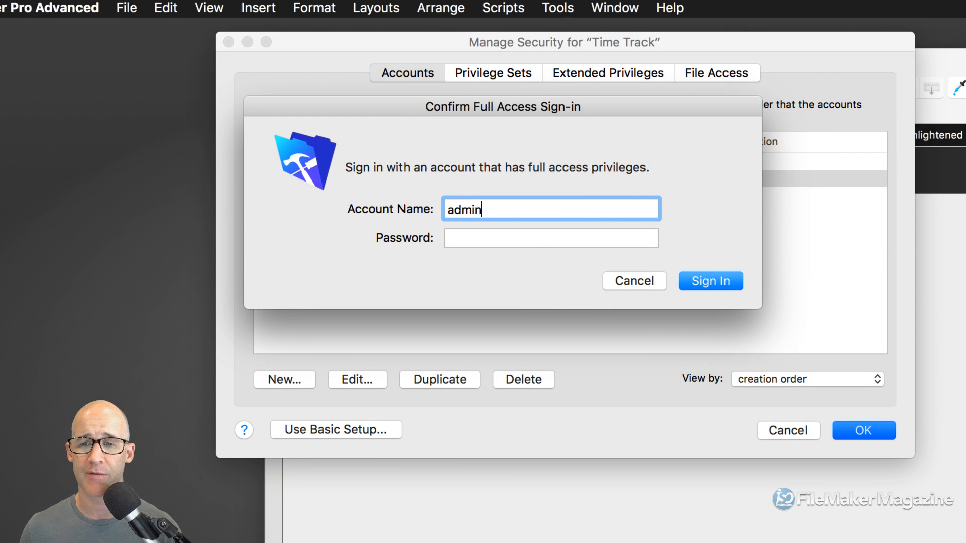
left_click(538, 240)
left_click(706, 281)
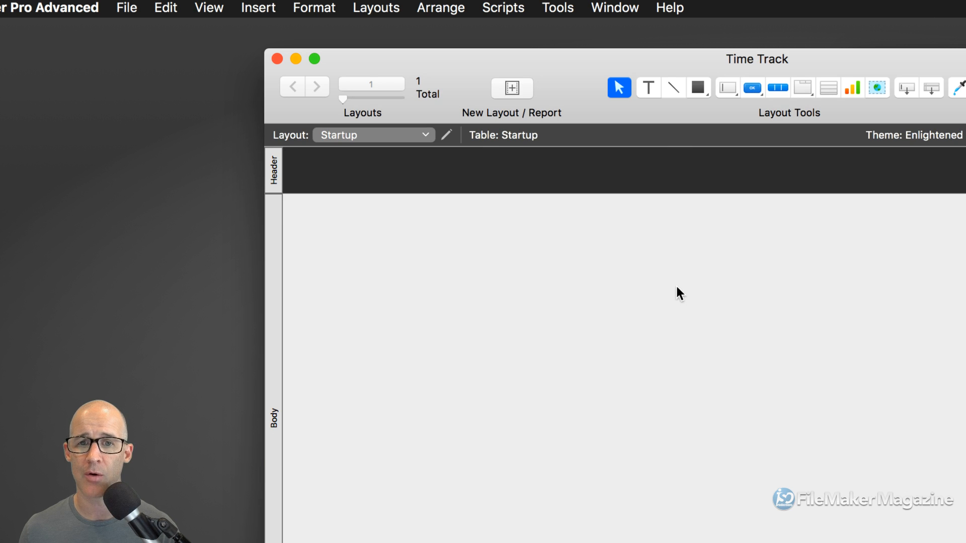
left_click(126, 8)
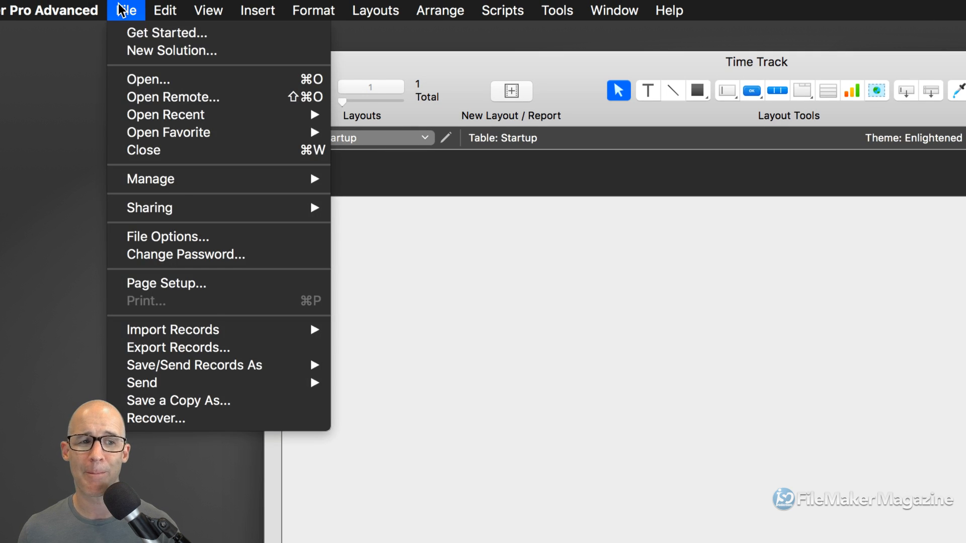
left_click(181, 238)
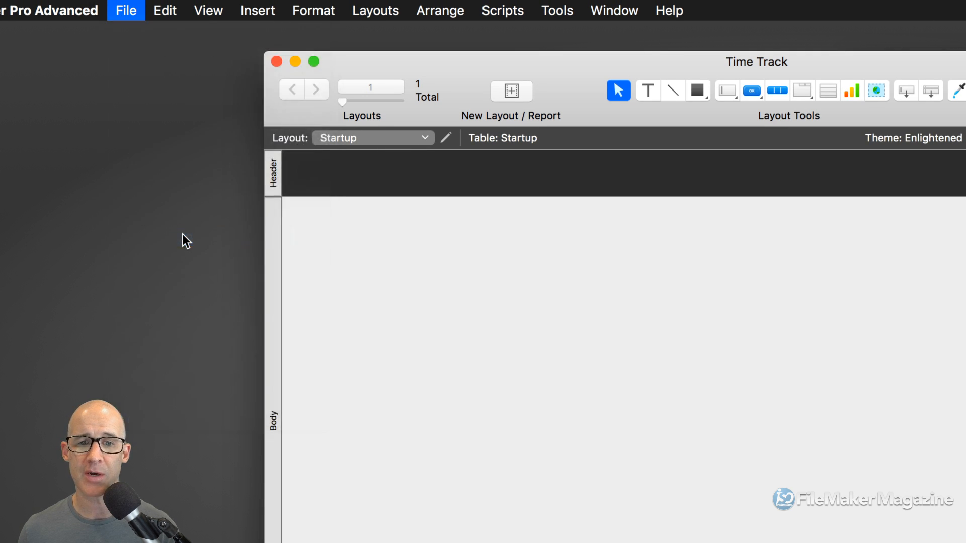
left_click_drag(704, 56, 488, 55)
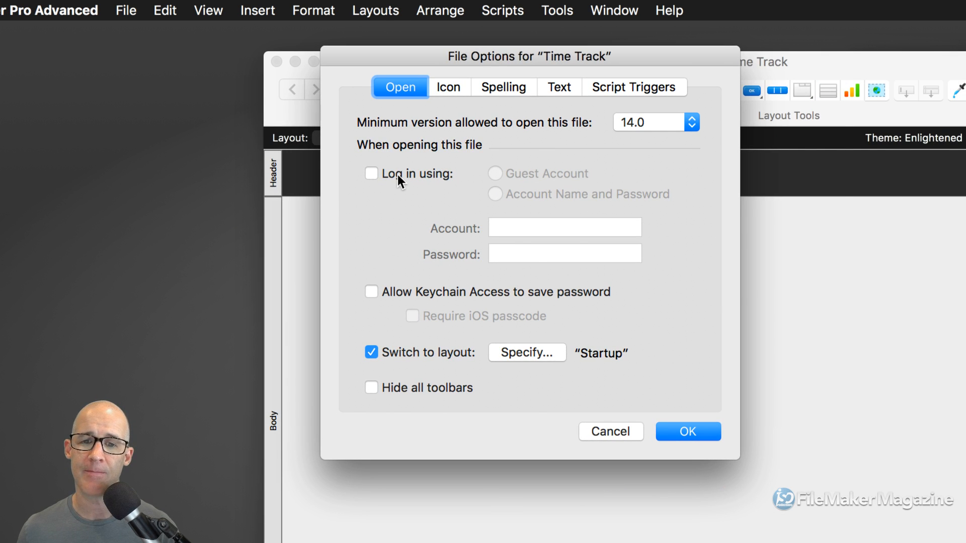
left_click(680, 432)
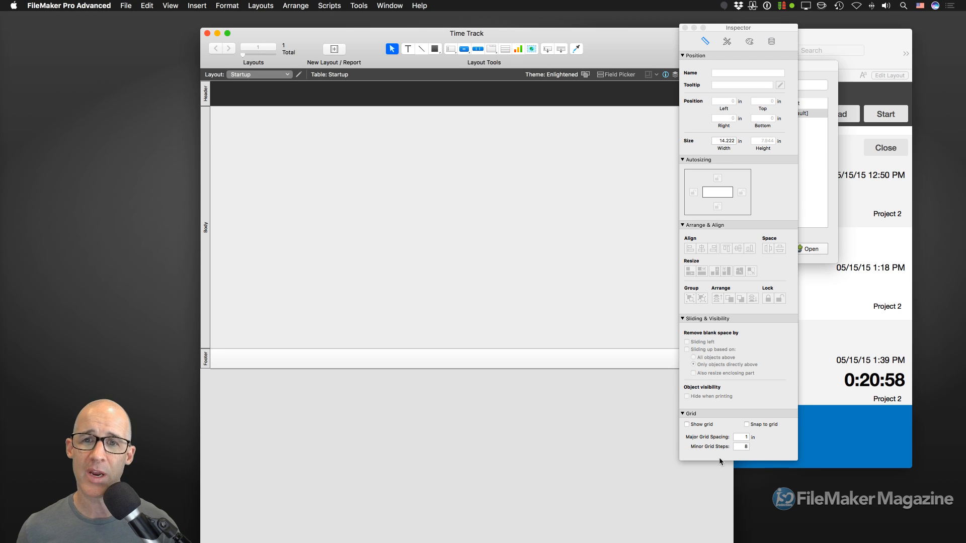
- Bring the Time Tracker data window forward and open its Manage Database table list
left_click_drag(632, 45, 531, 38)
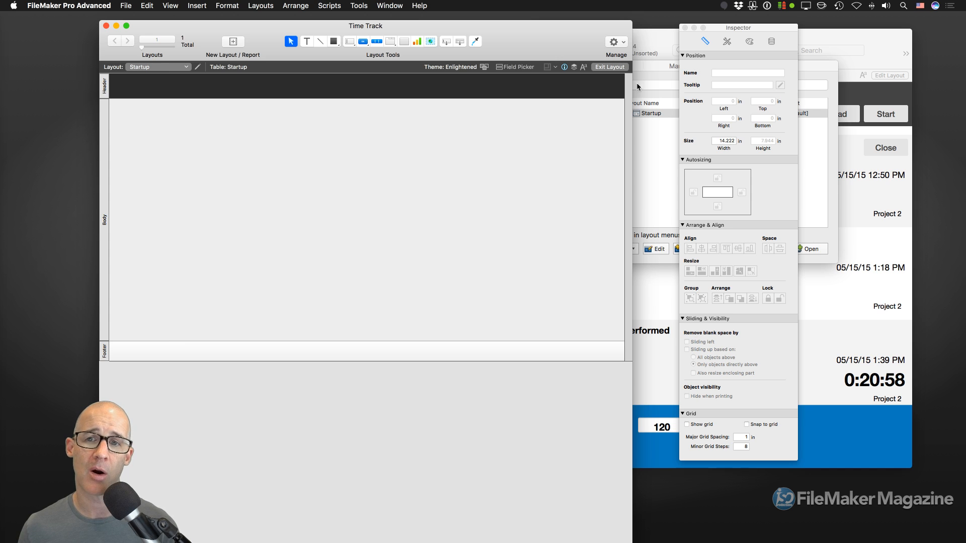
left_click_drag(632, 23, 567, 91)
double_click(567, 91)
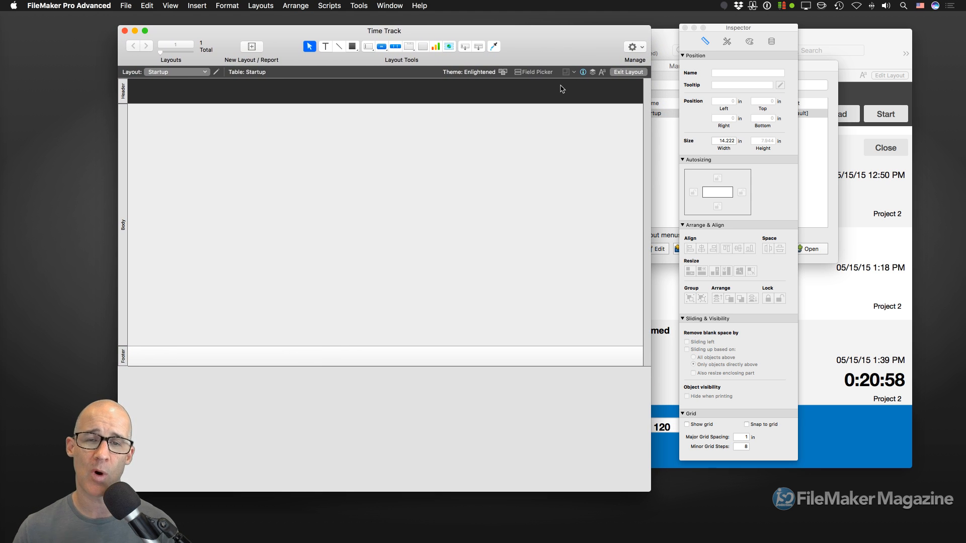
left_click(861, 40)
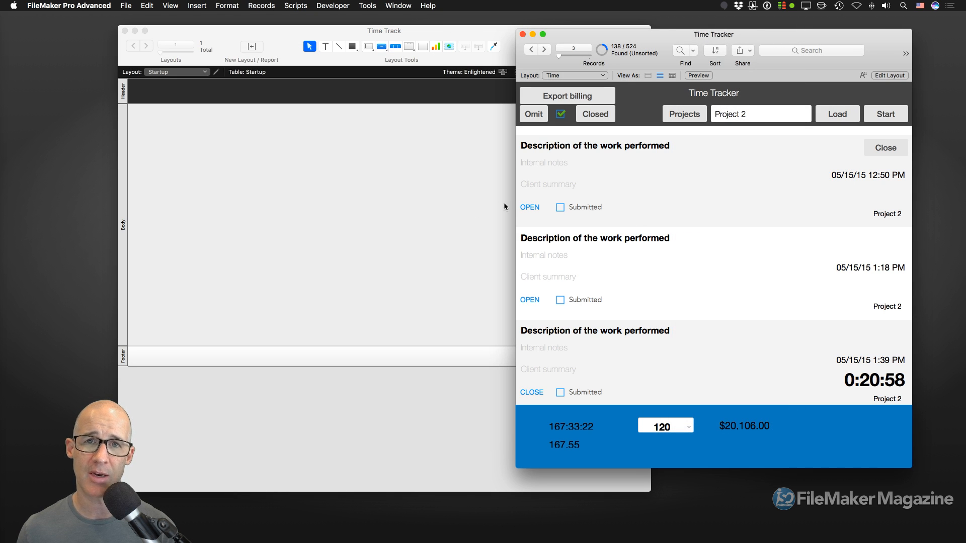
key("super+shift+d")
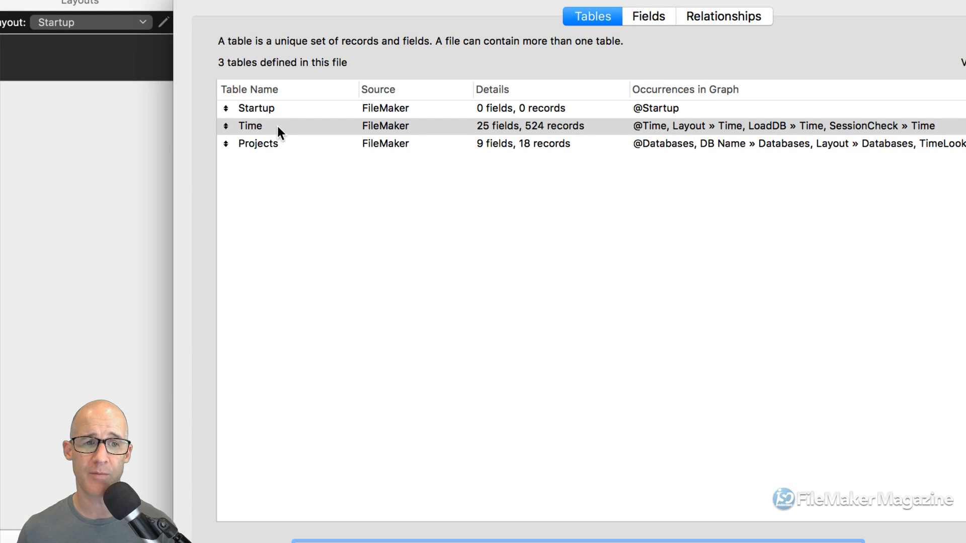
- Review the Time and Projects tables, then close Time Tracker's database definitions
left_click(274, 127)
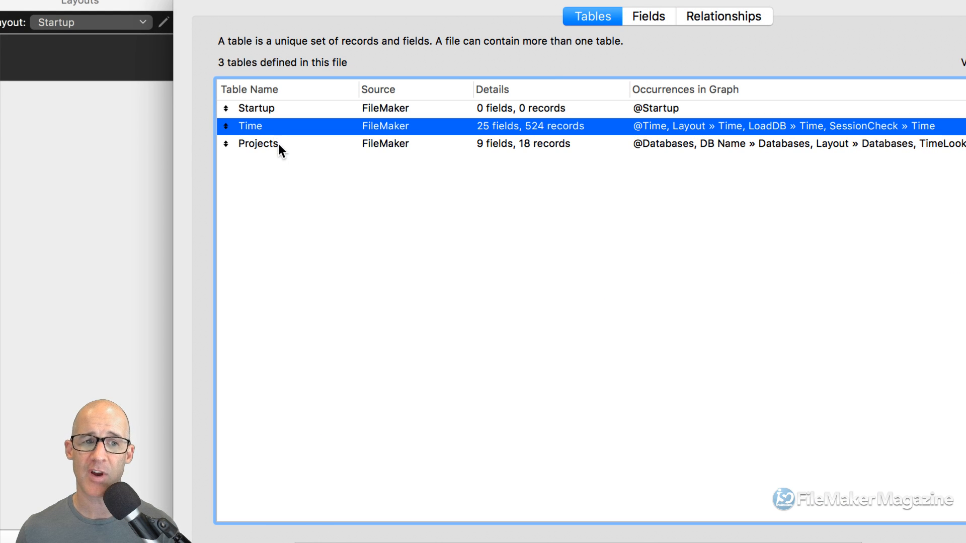
left_click(280, 145)
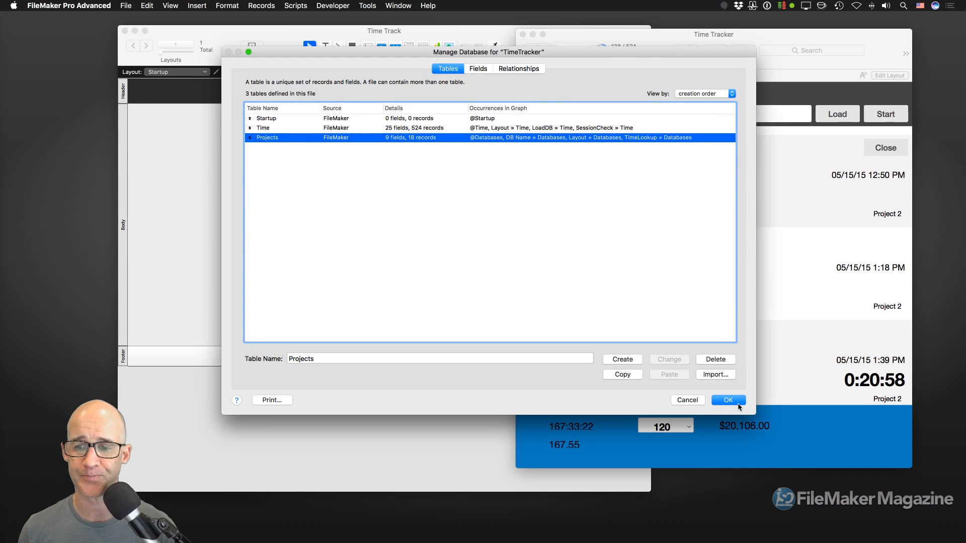
left_click(736, 400)
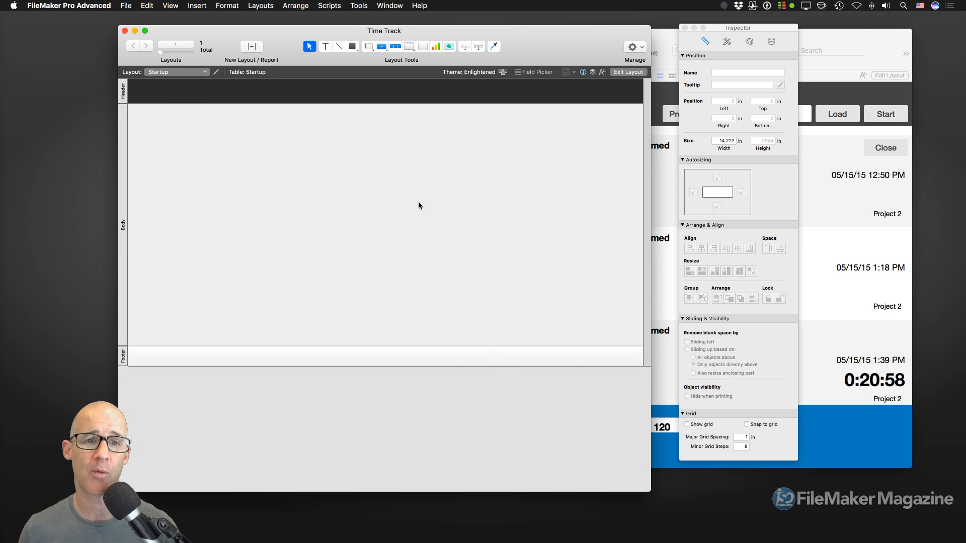
- Create a table named 'Time' in Time Track and open its empty field list
key("super+shift+d")
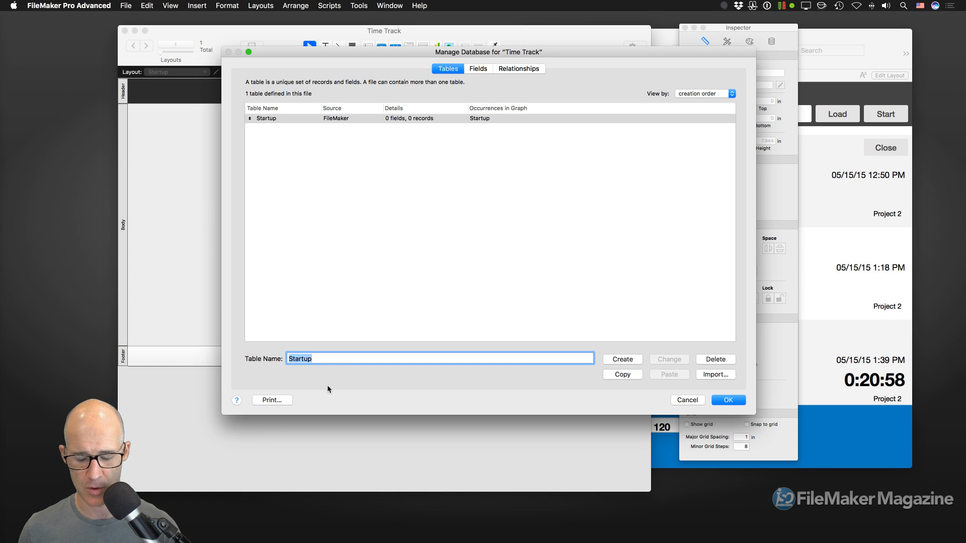
type("Time")
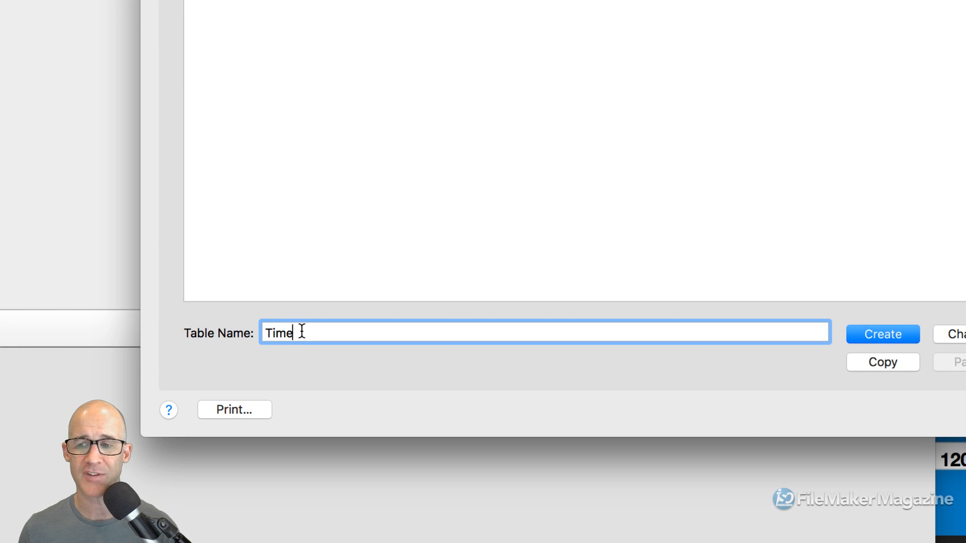
left_click(892, 333)
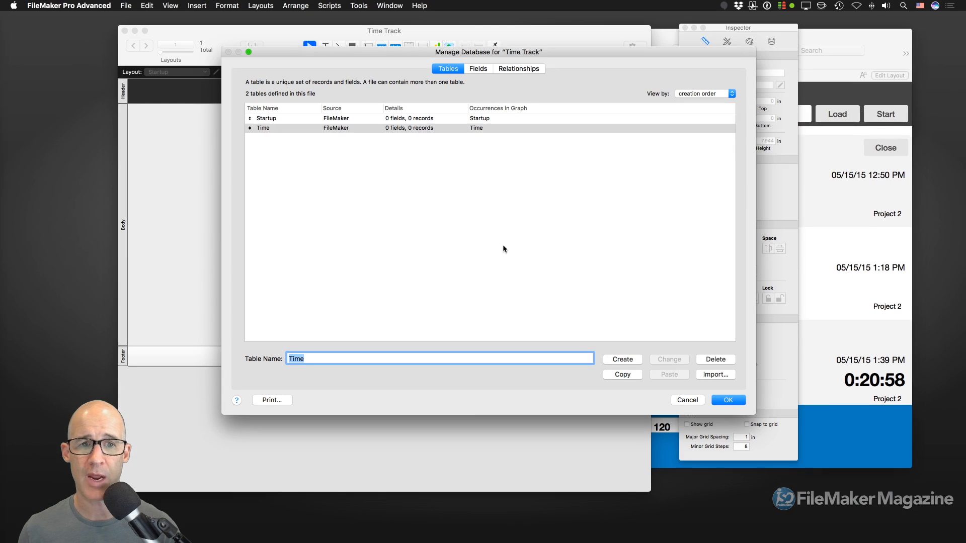
double_click(335, 130)
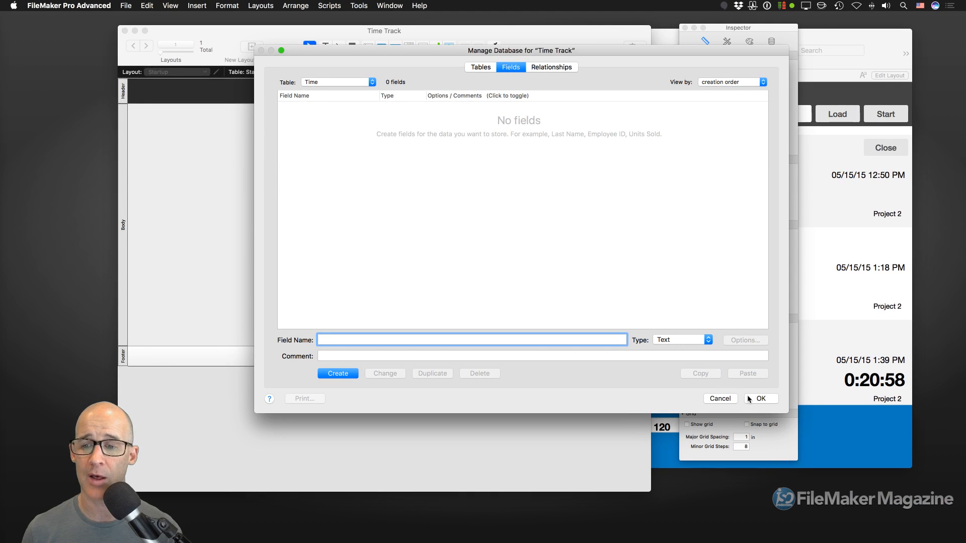
- Switch to TimeTracker's Time fields and multi-select the id, timestamp and account-name fields
left_click(760, 399)
left_click(826, 273)
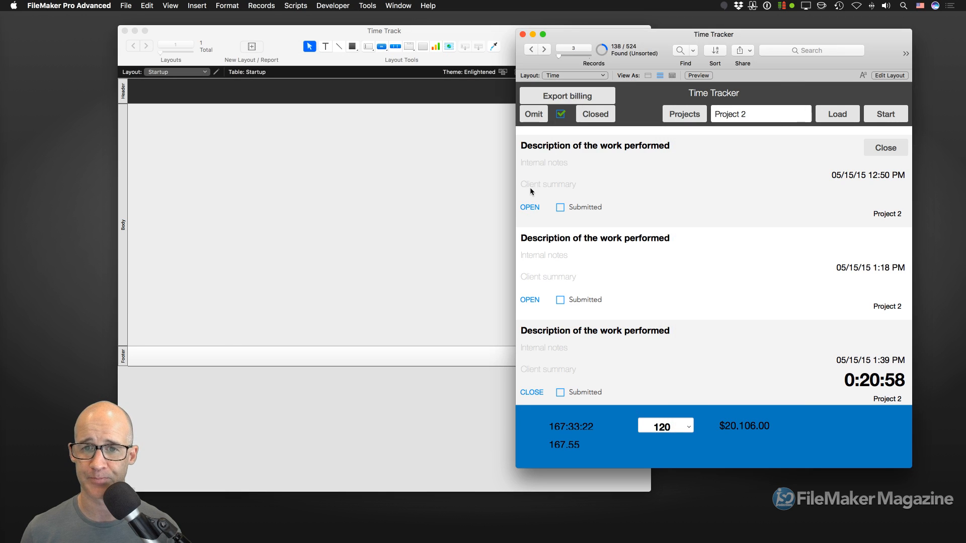
key("super+shift+d")
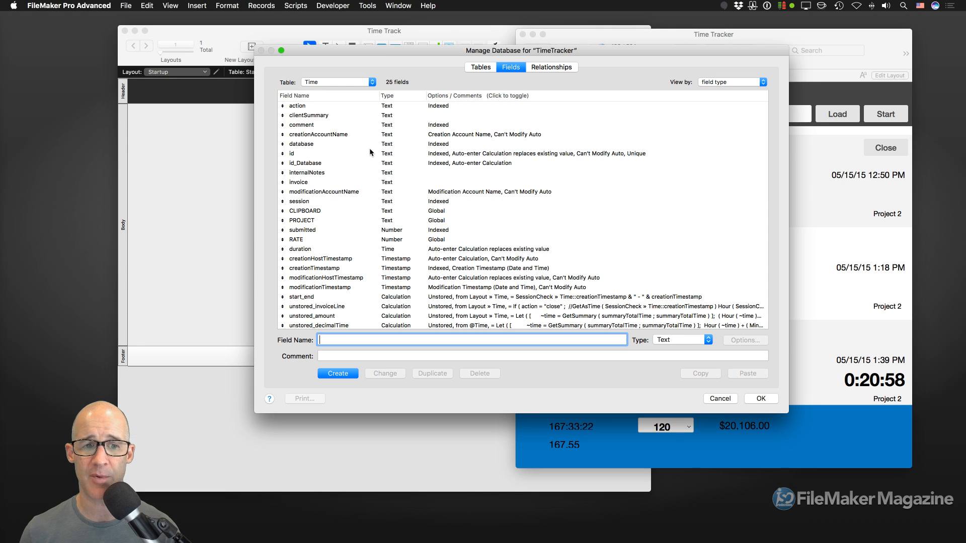
left_click(305, 153)
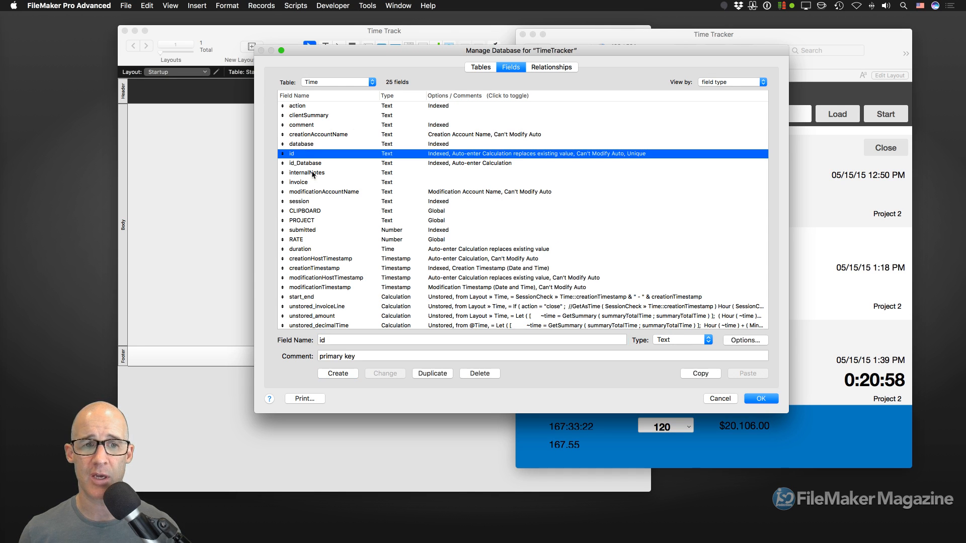
left_click(322, 262, "super")
left_click(325, 268, "super")
left_click(327, 278, "super")
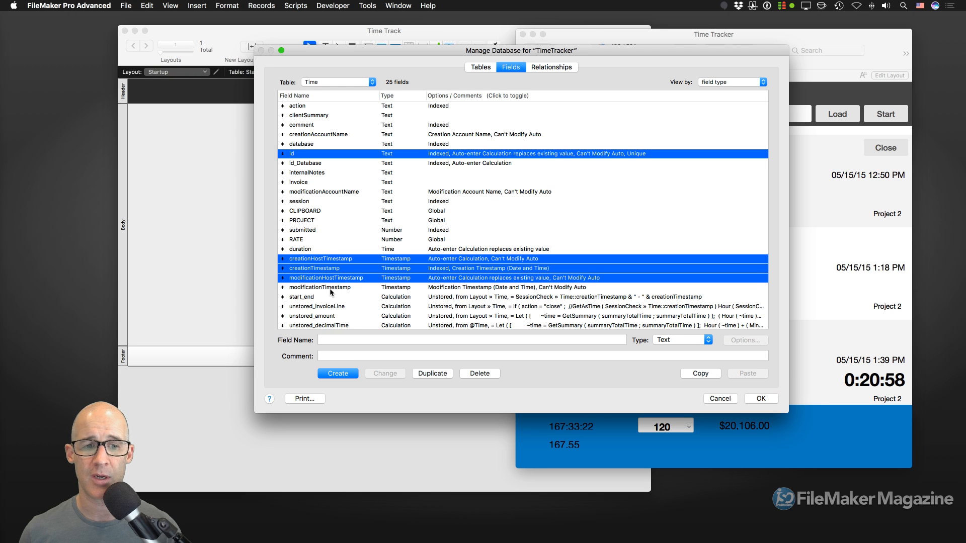
left_click(327, 287, "super")
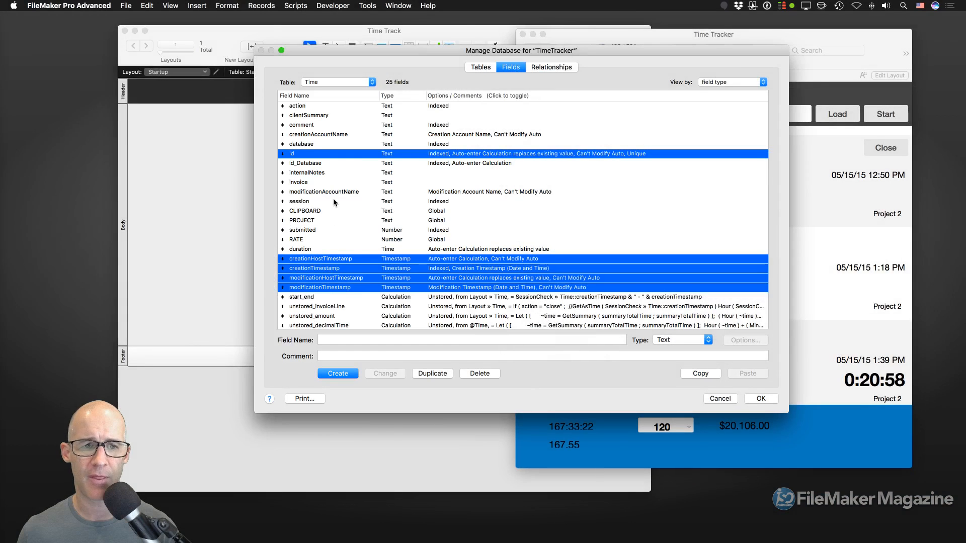
left_click(335, 193, "super")
left_click(336, 136, "super")
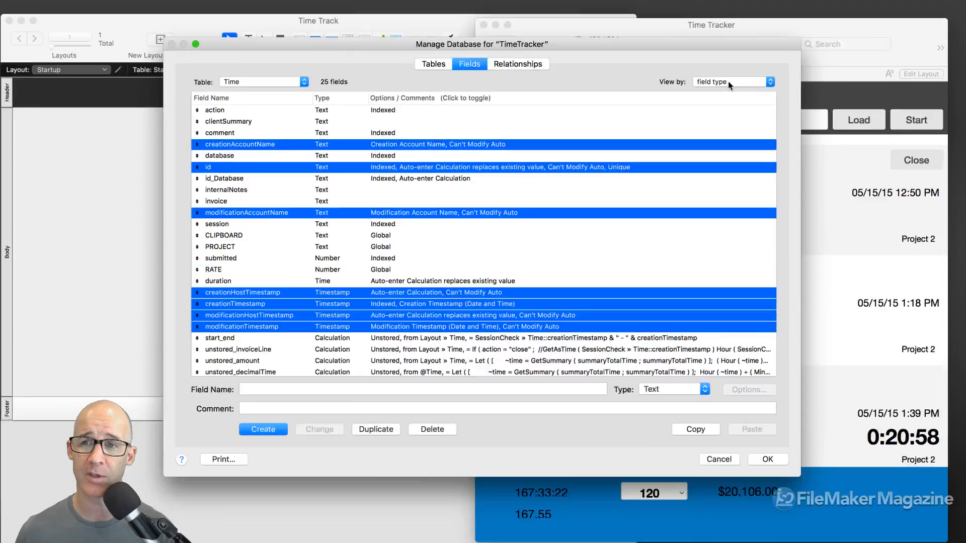
- Sort the field list by field name and reselect the creation, modification and id fields
left_click(730, 82)
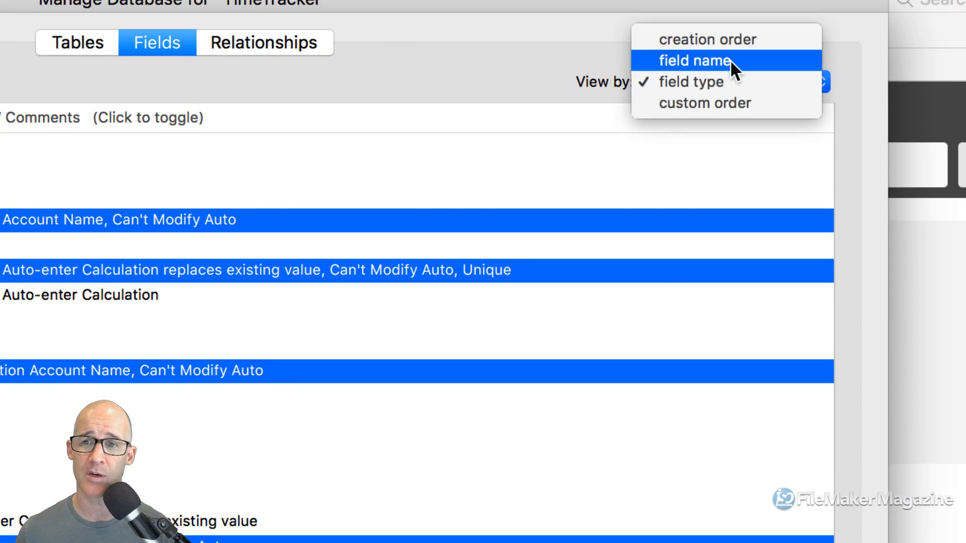
left_click(729, 60)
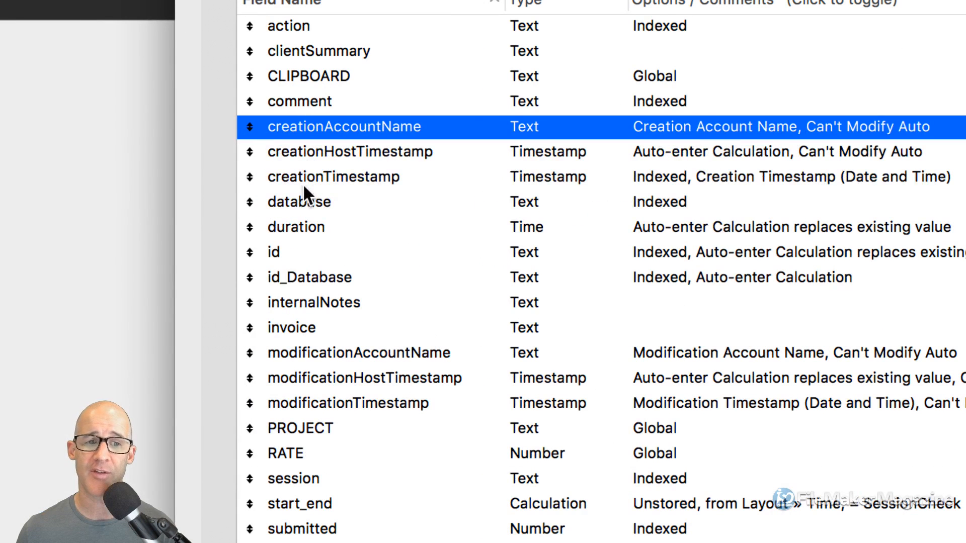
left_click(306, 171, "shift")
left_click(334, 353, "super")
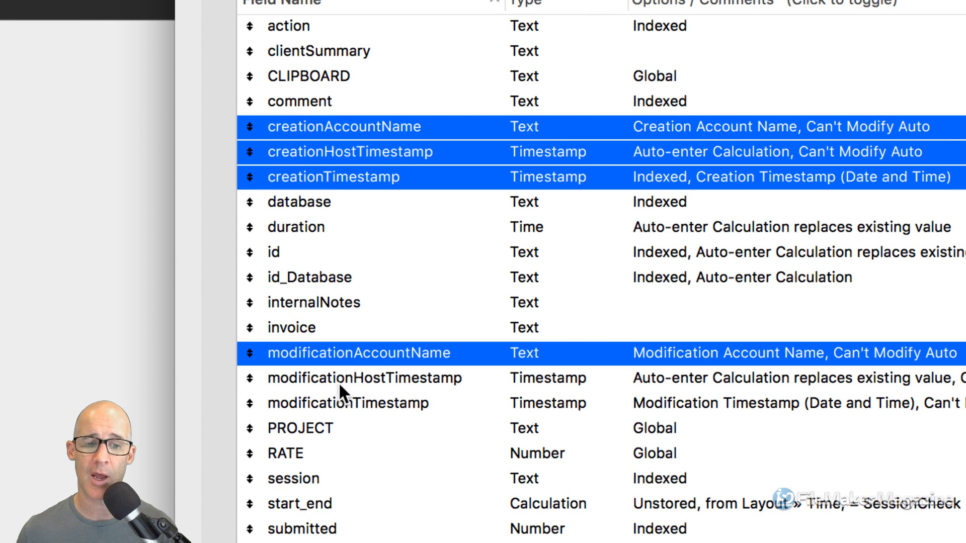
left_click(339, 381, "super")
left_click(339, 403, "super")
left_click(292, 249, "super")
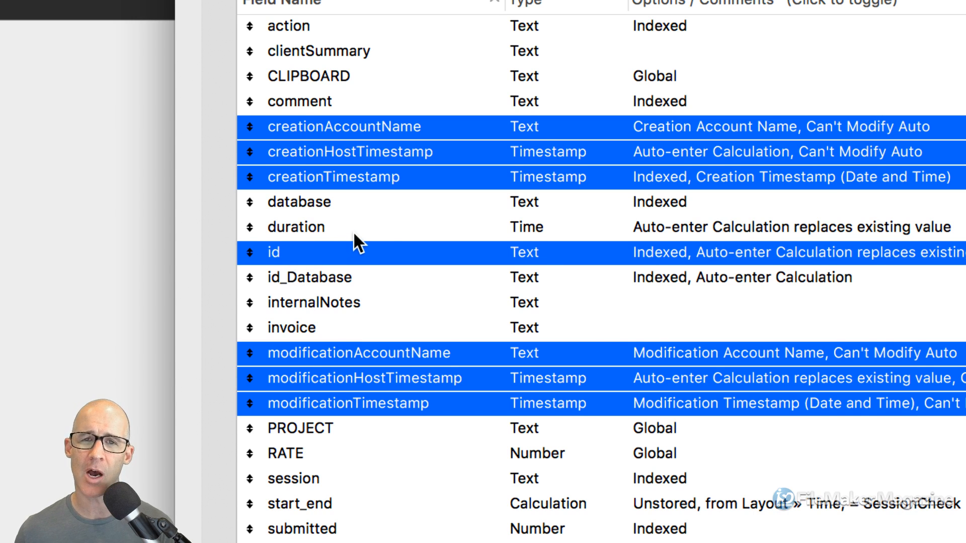
- Open the field options for creationTimestamp alone
left_click(399, 204)
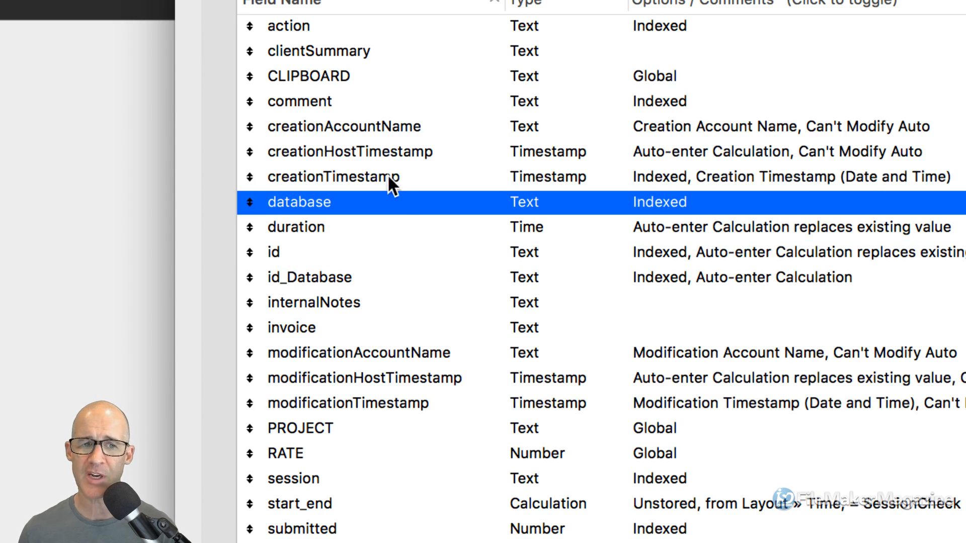
left_click(379, 173)
double_click(381, 174)
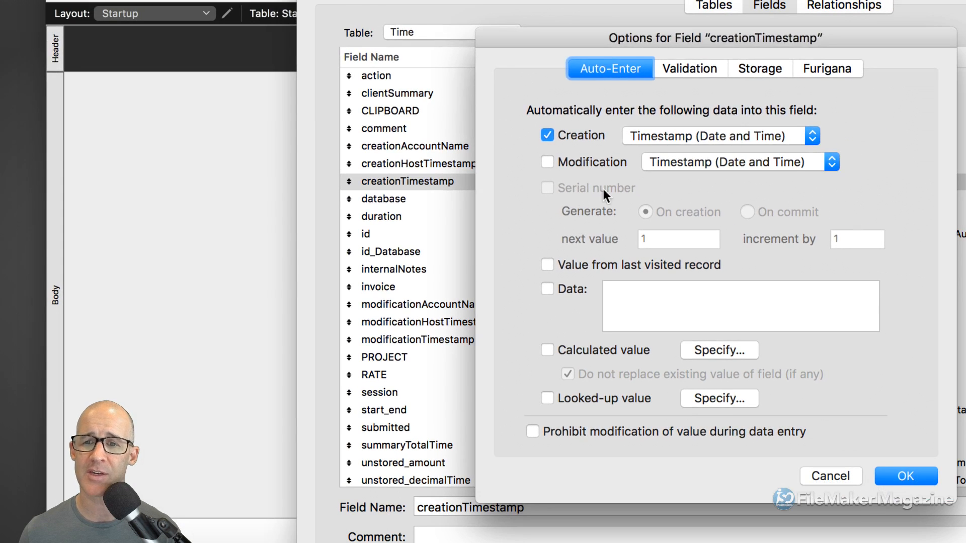
- Confirm creationTimestamp's Creation auto-enter stays Timestamp (Date and Time) and close its options
left_click_drag(737, 40, 589, 34)
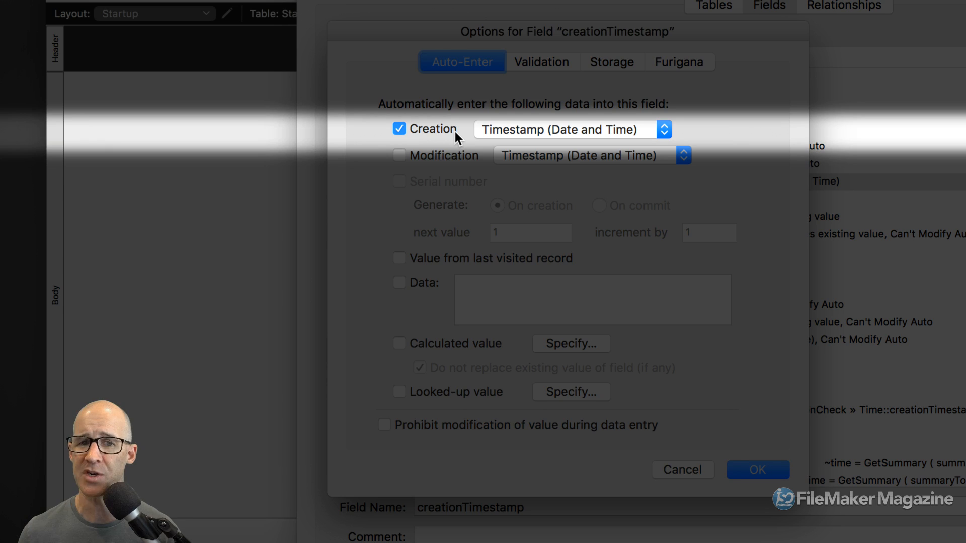
left_click(511, 134)
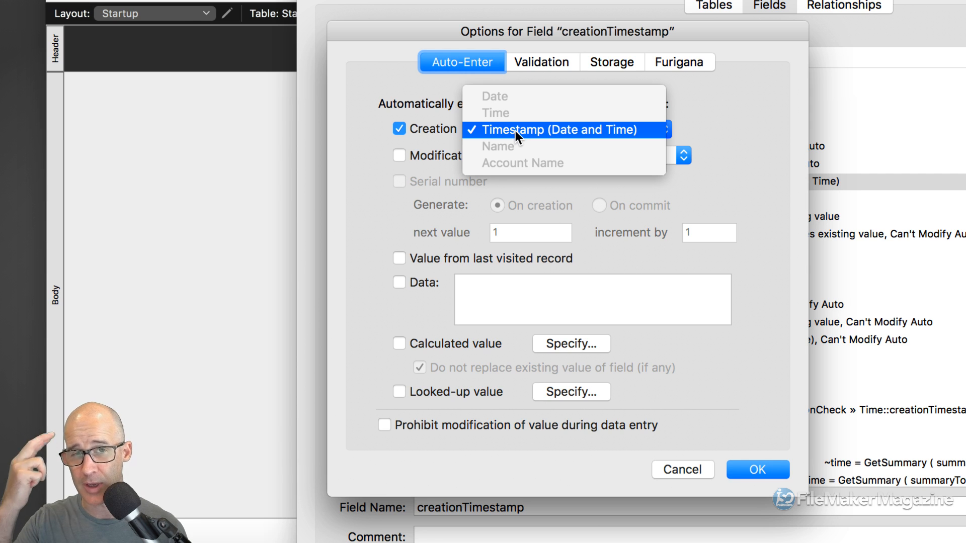
left_click(442, 131)
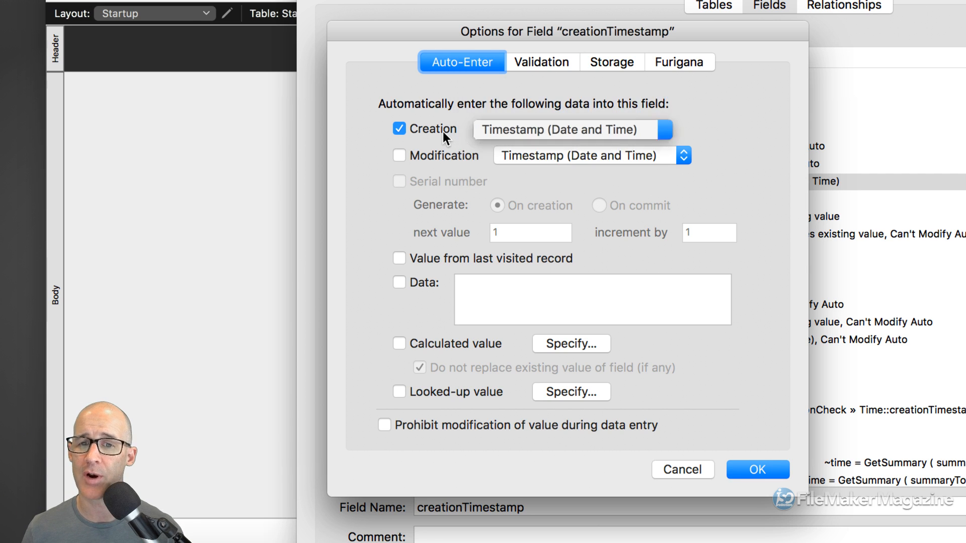
left_click(747, 468)
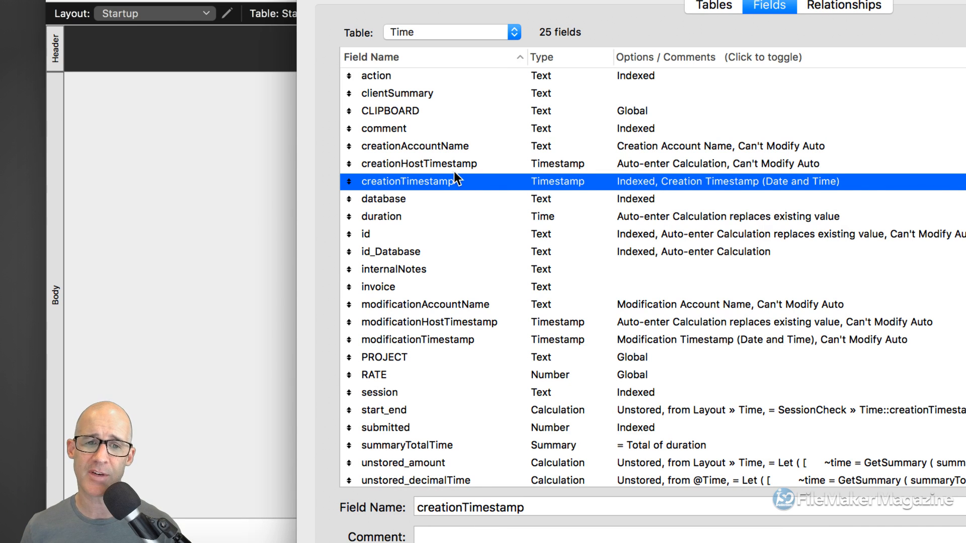
left_click(424, 164)
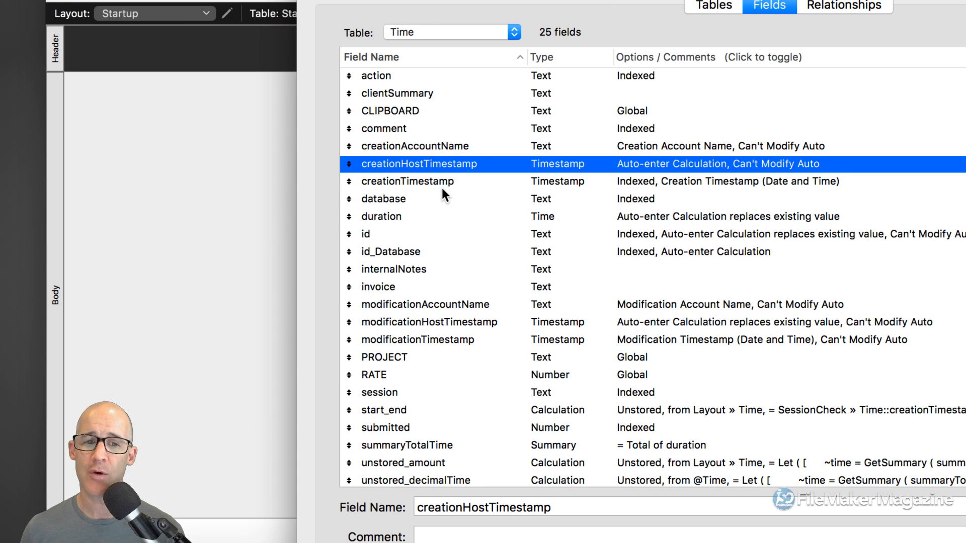
left_click(442, 182)
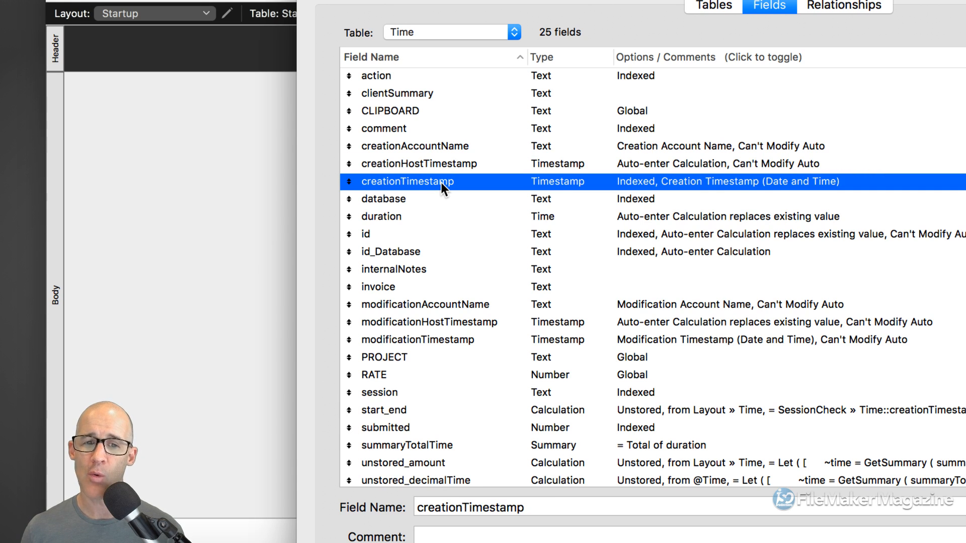
left_click(419, 164)
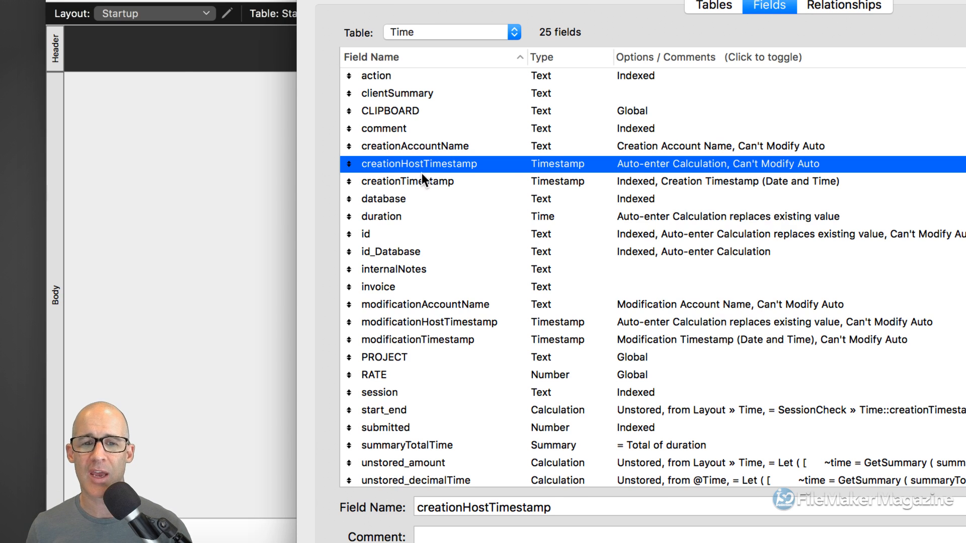
left_click(417, 180)
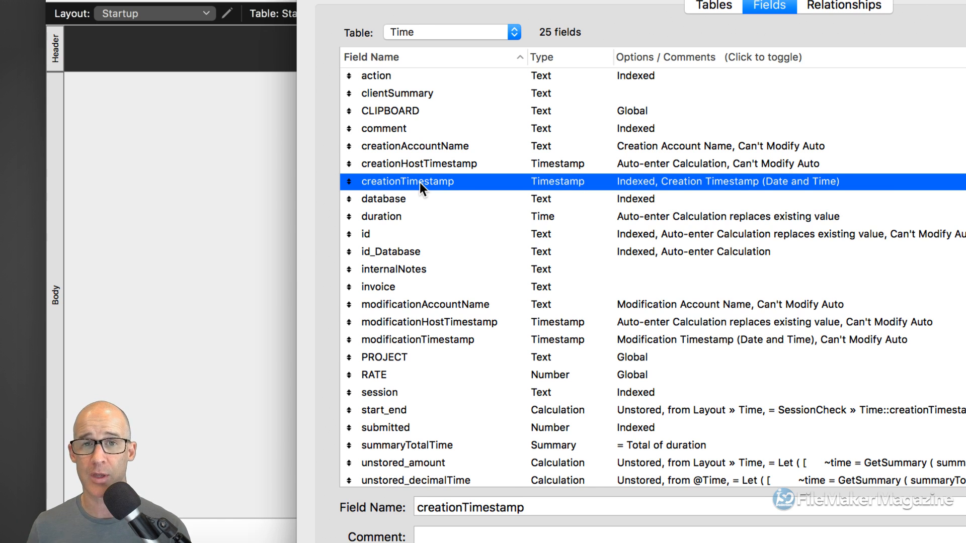
left_click(423, 165)
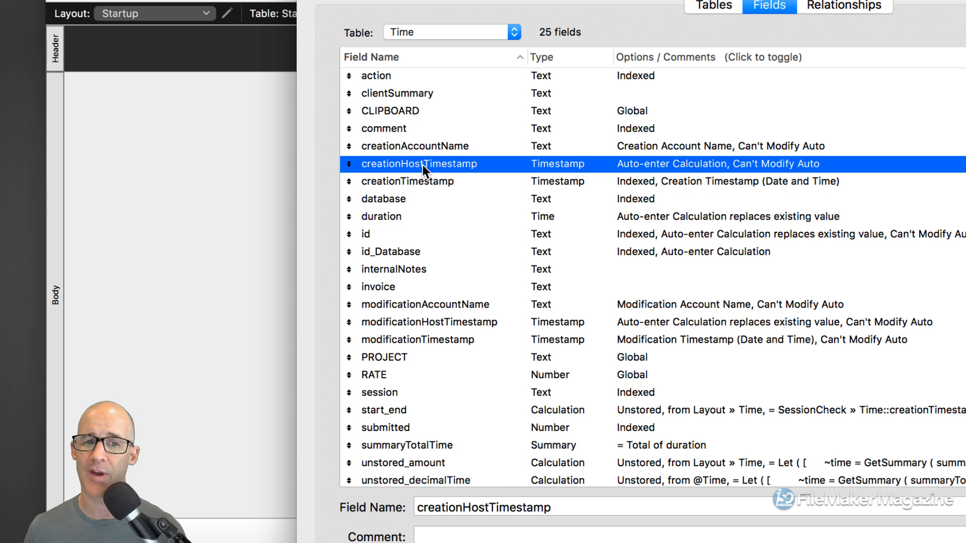
- Inspect creationHostTimestamp's Creation and Modification auto-enter choices, then view its calculated-value formula
double_click(423, 165)
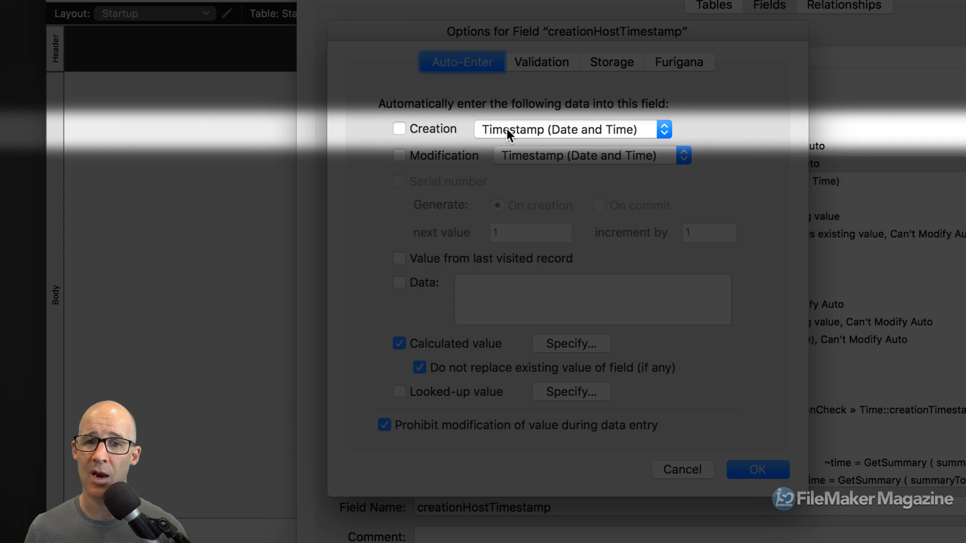
left_click(506, 129)
left_click(516, 129)
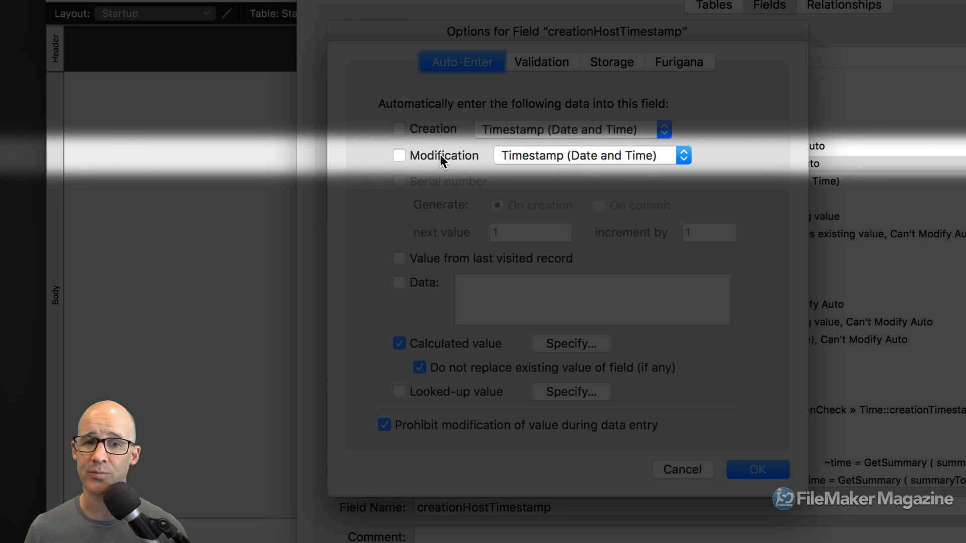
left_click(525, 156)
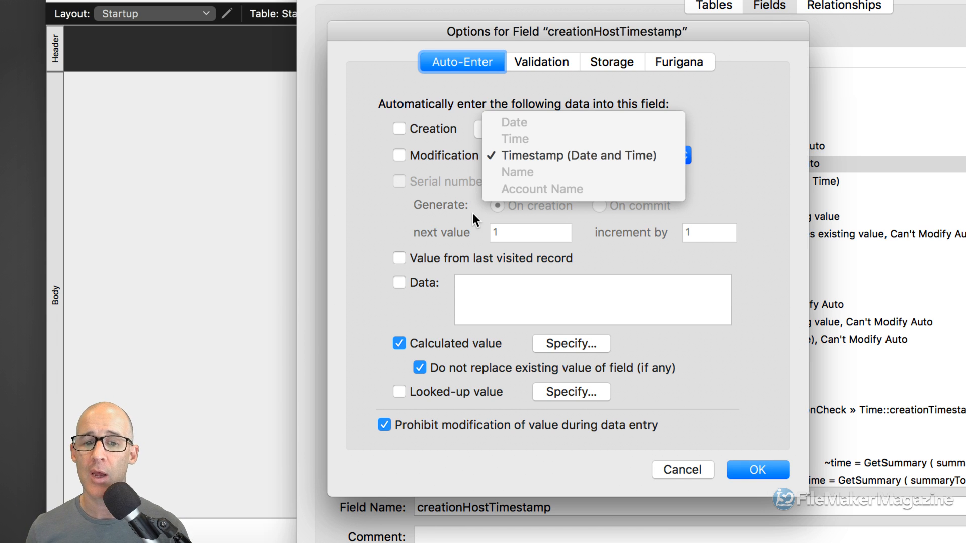
left_click(488, 350)
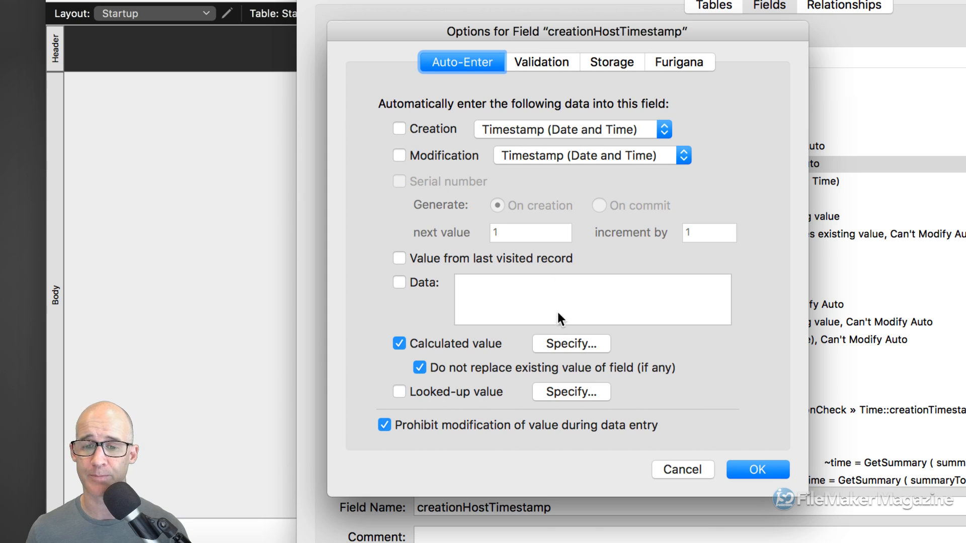
left_click(557, 343)
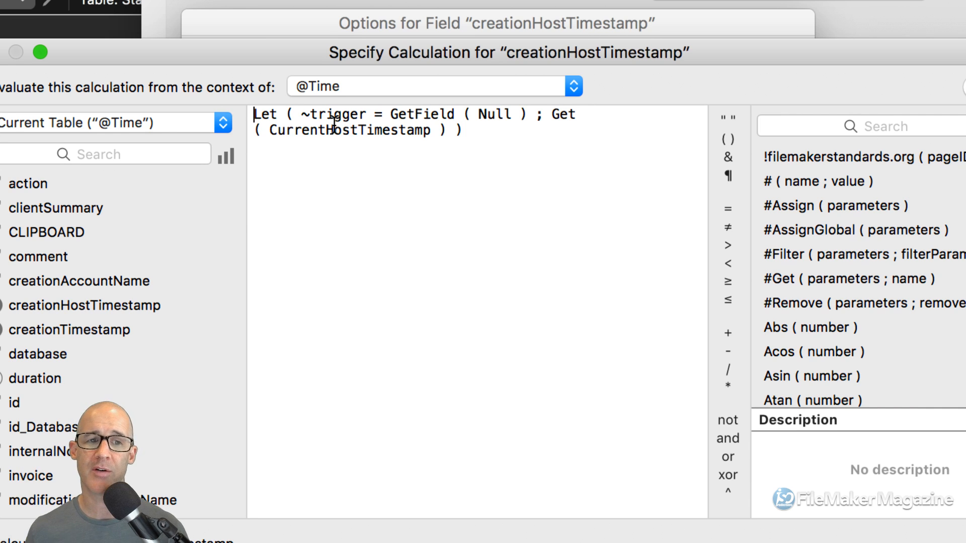
double_click(267, 115)
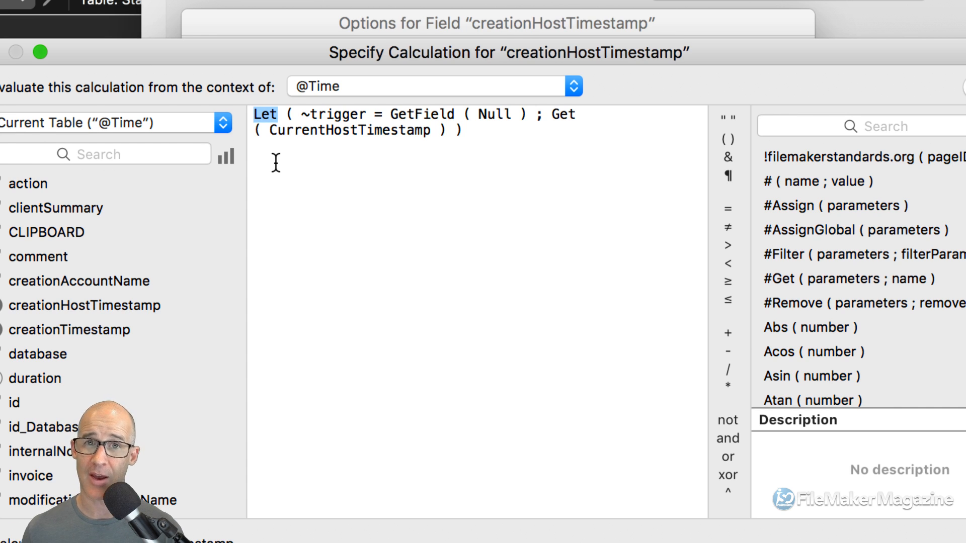
left_click_drag(301, 115, 373, 120)
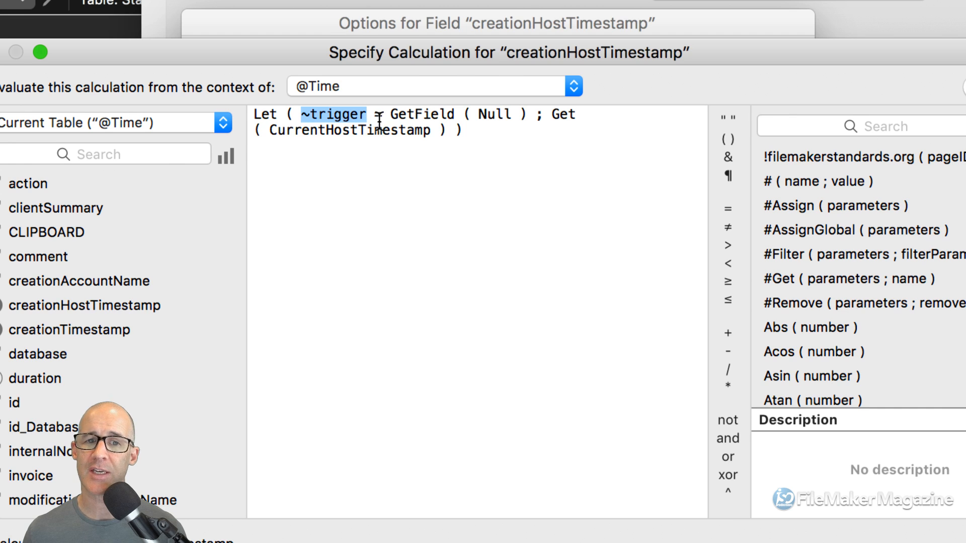
left_click_drag(391, 115, 454, 117)
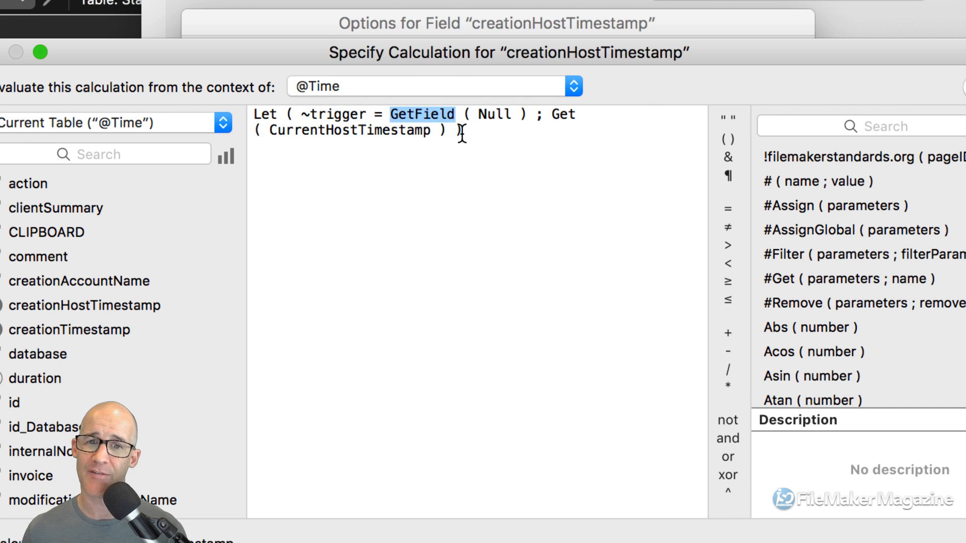
double_click(490, 115)
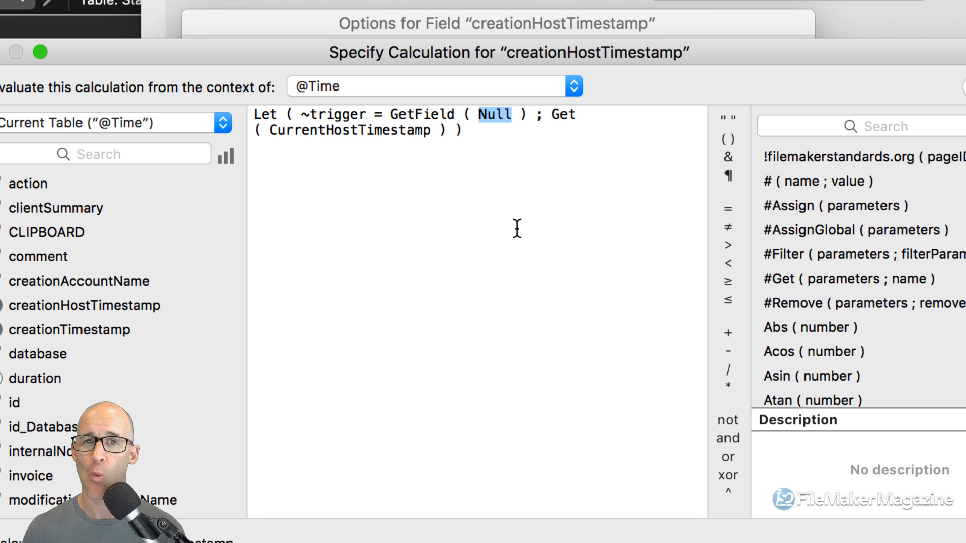
left_click(509, 235)
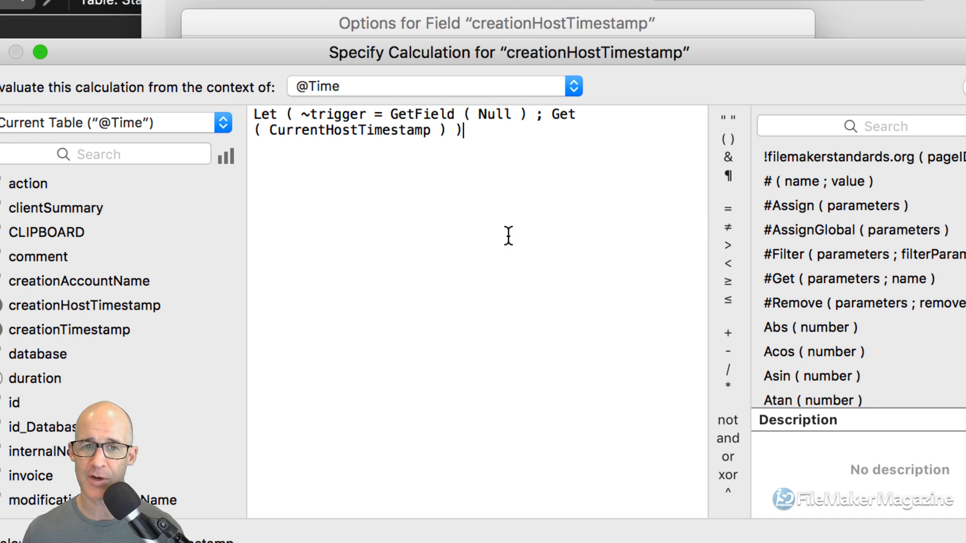
key("Return")
key("Return")
type("\"\"")
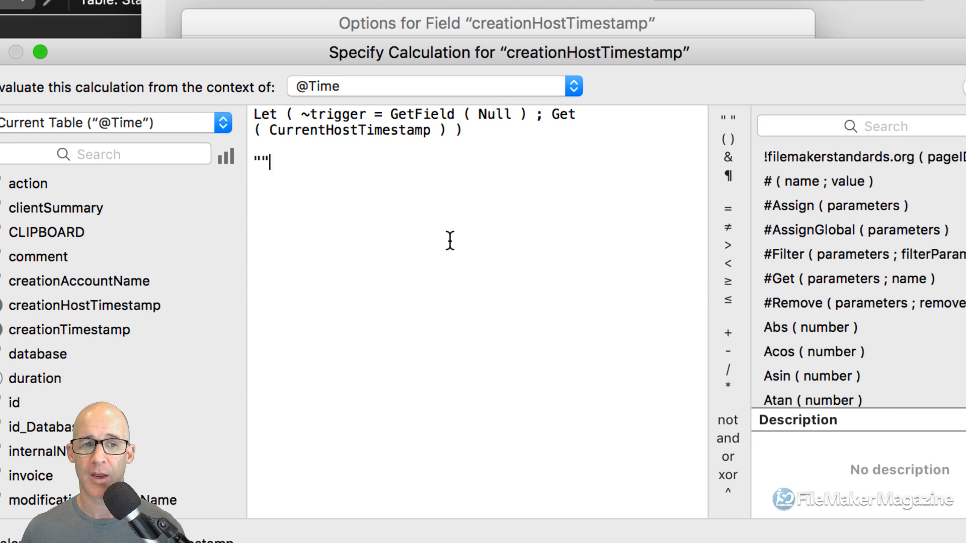
double_click(256, 163)
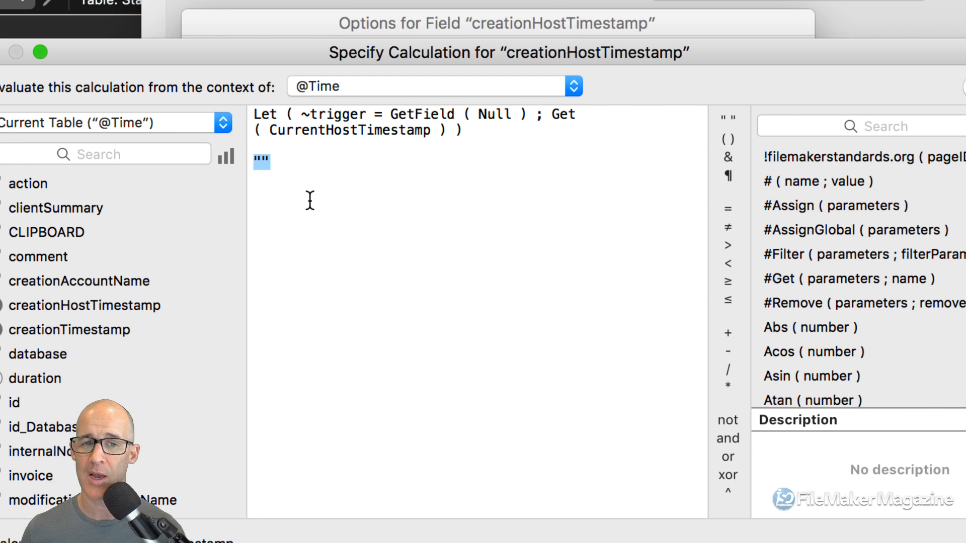
left_click_drag(463, 130, 394, 94)
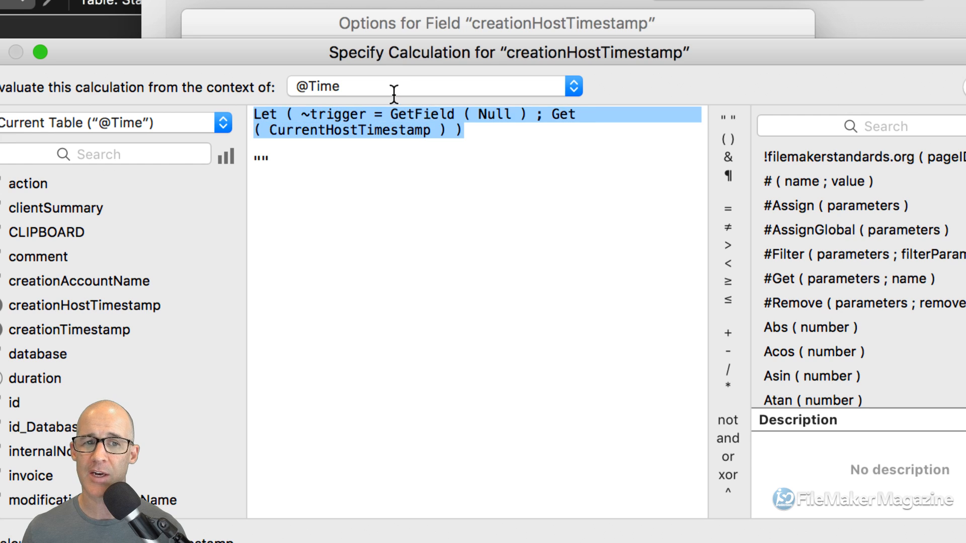
double_click(495, 115)
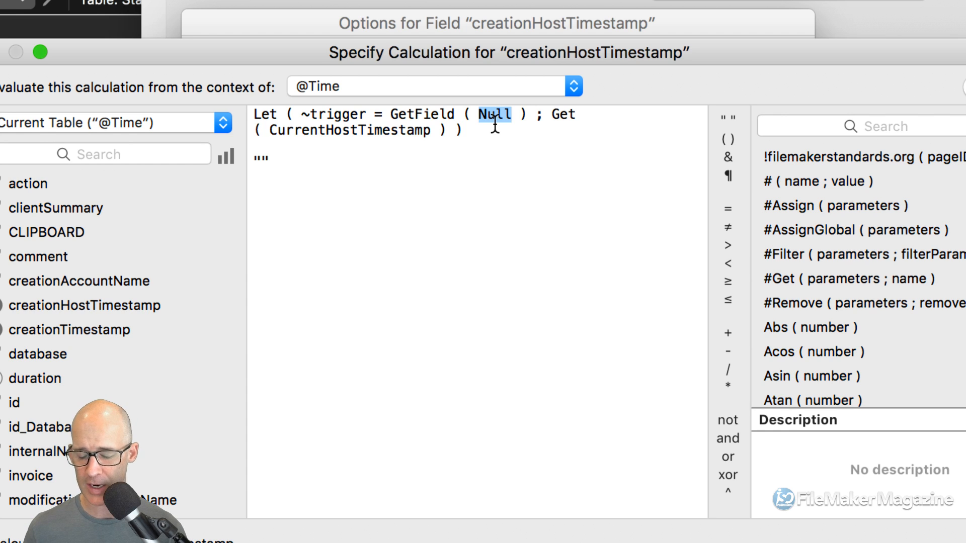
type("\"\"")
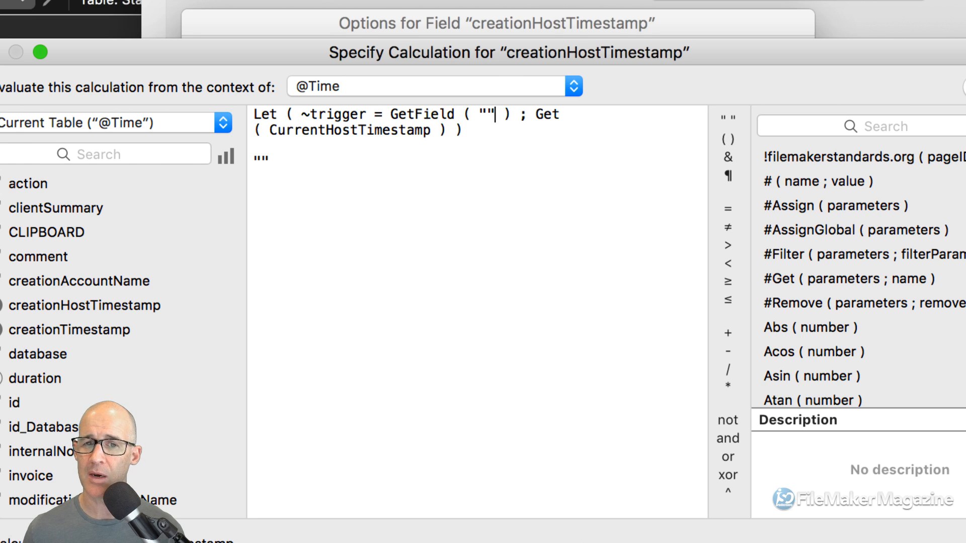
key("BackSpace")
key("BackSpace")
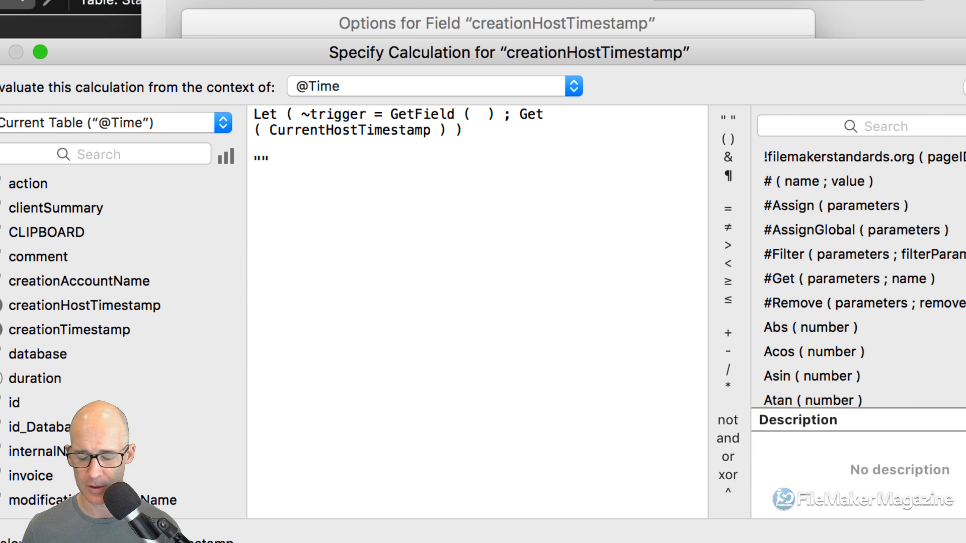
type("Null")
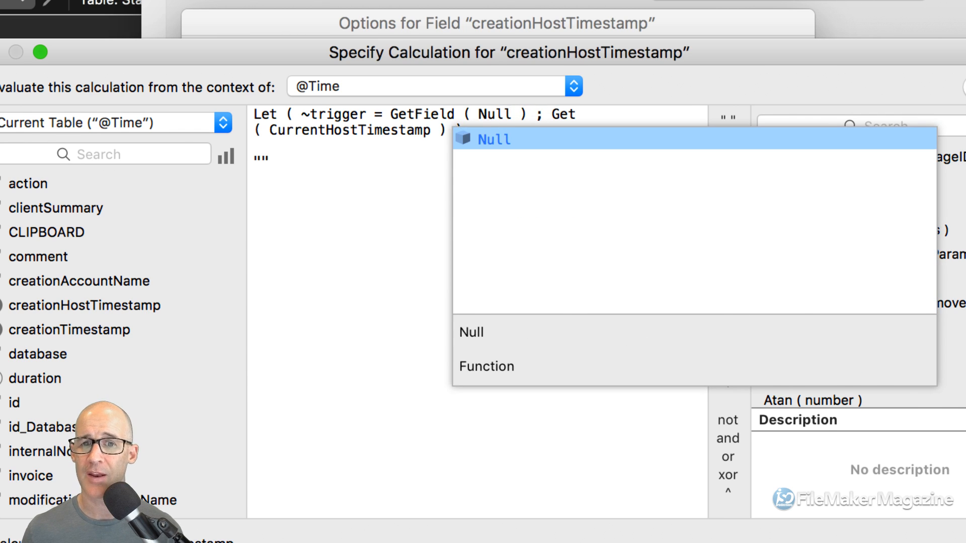
left_click(393, 187)
left_click_drag(293, 156, 225, 150)
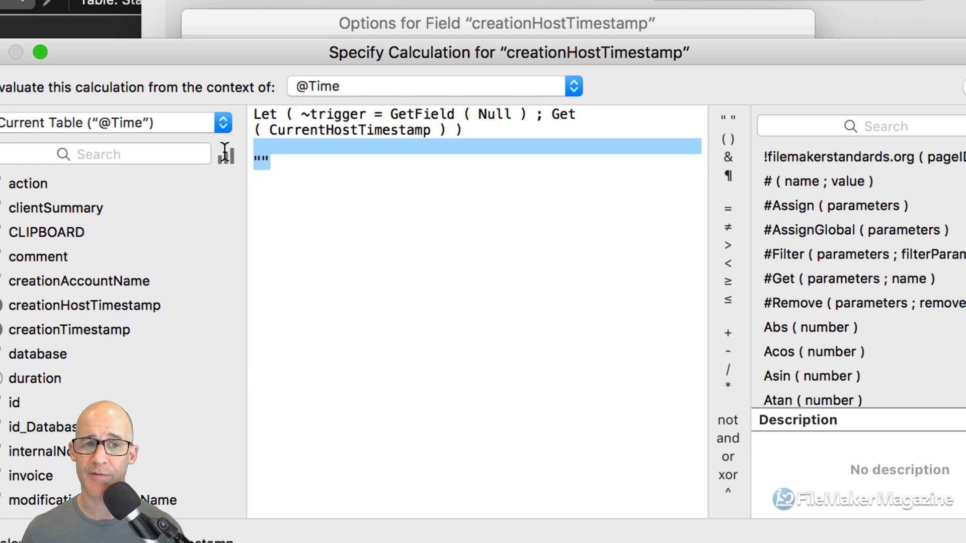
key("BackSpace")
key("BackSpace")
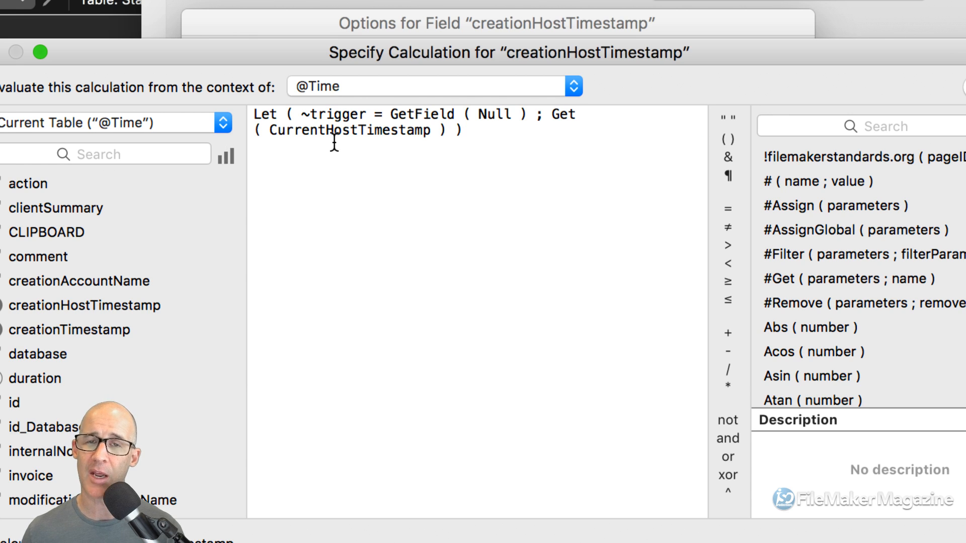
left_click_drag(301, 113, 524, 115)
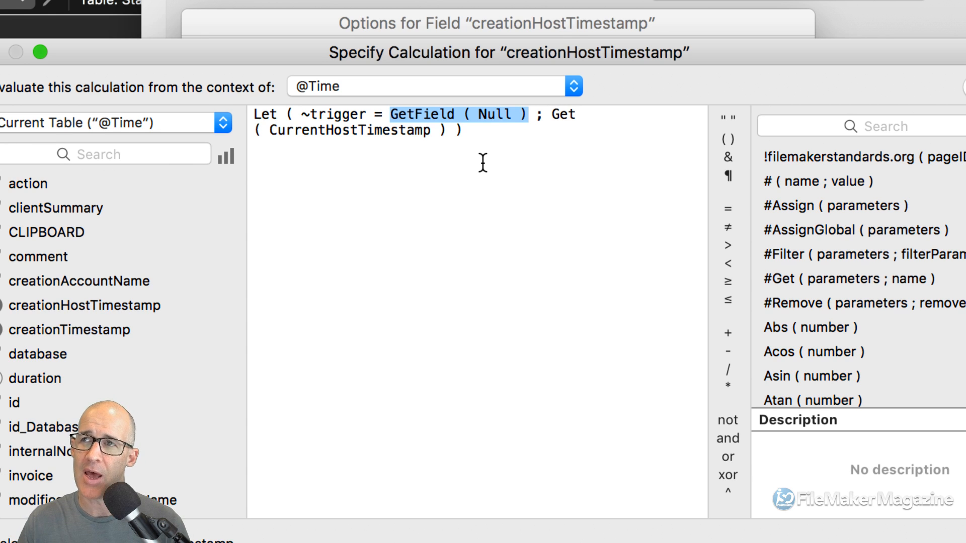
double_click(436, 116)
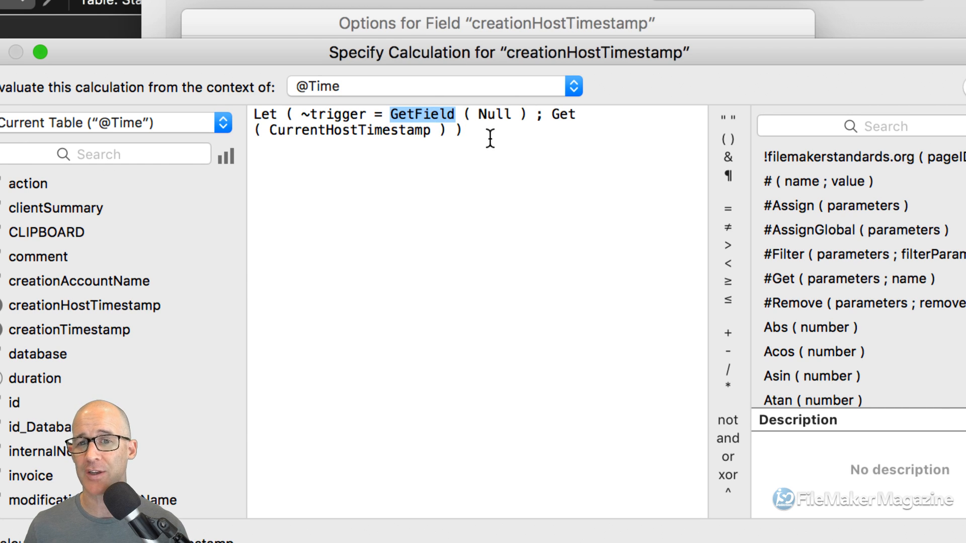
left_click_drag(549, 115, 442, 131)
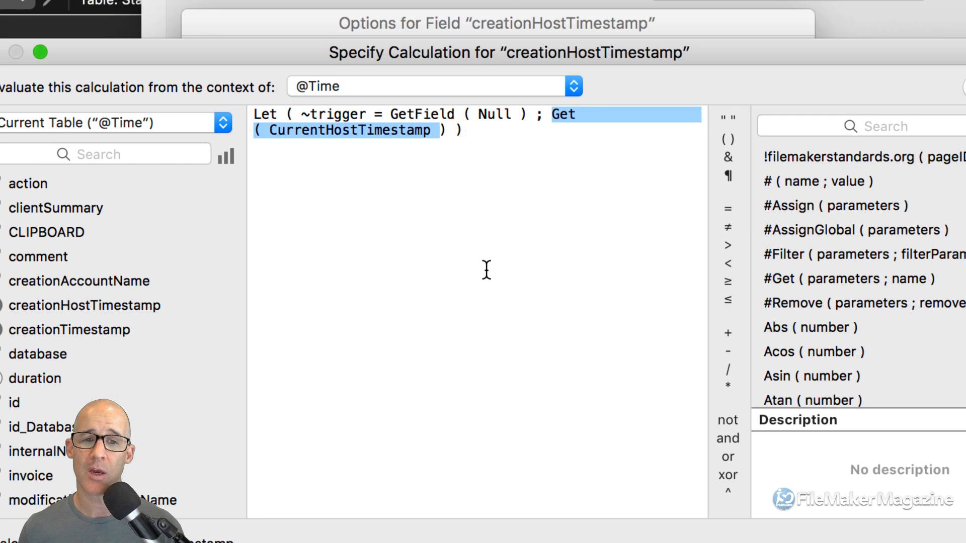
left_click_drag(391, 114, 523, 118)
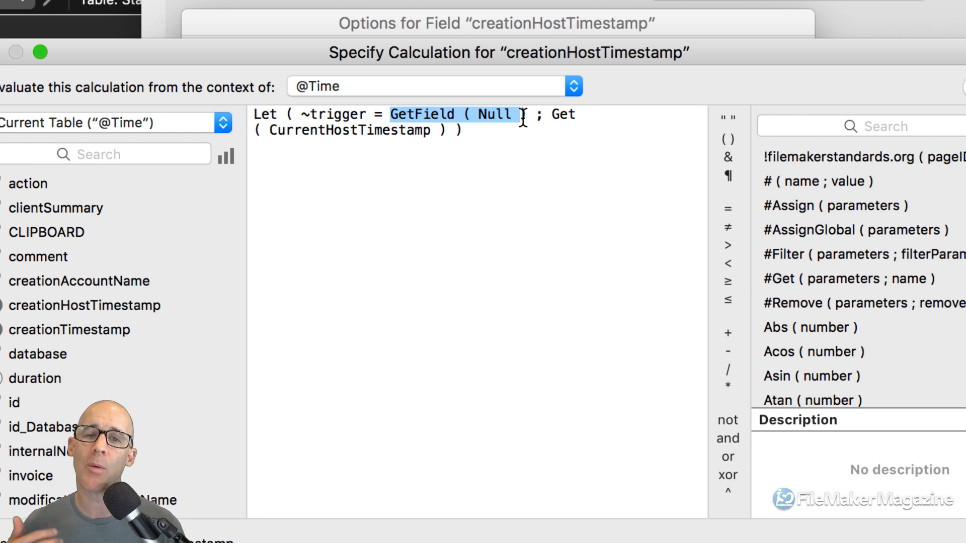
key("super+a")
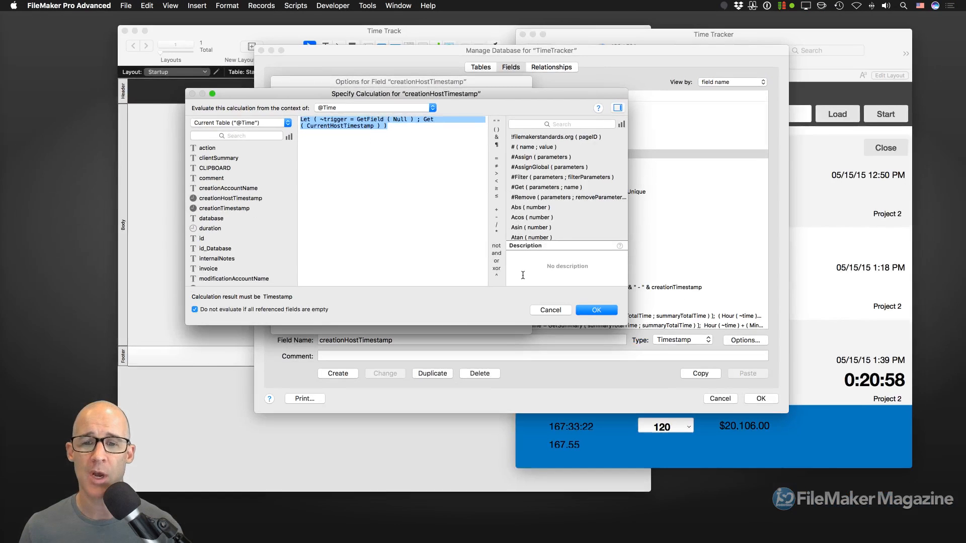
- Accept creationHostTimestamp's unchanged calculation and options, then select creationTimestamp for comparison
left_click(592, 312)
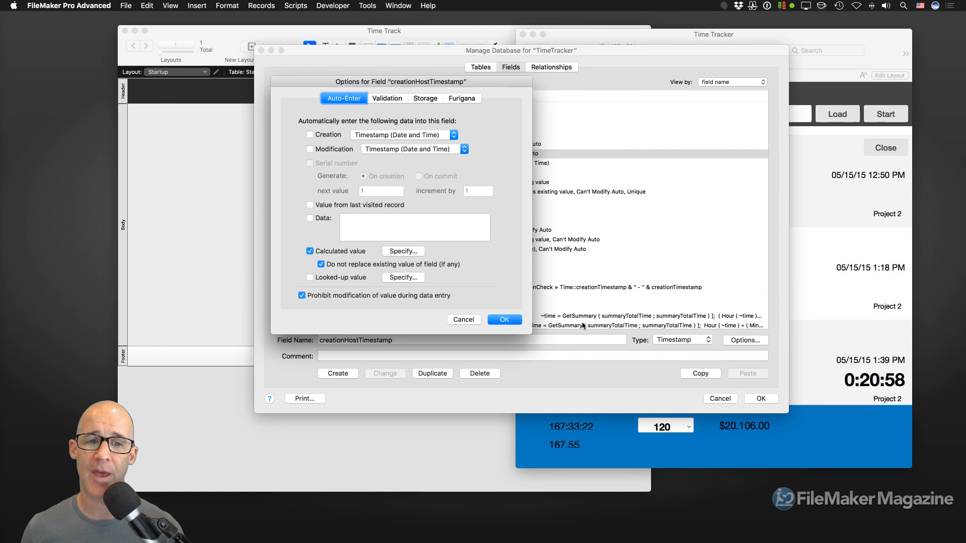
left_click(504, 319)
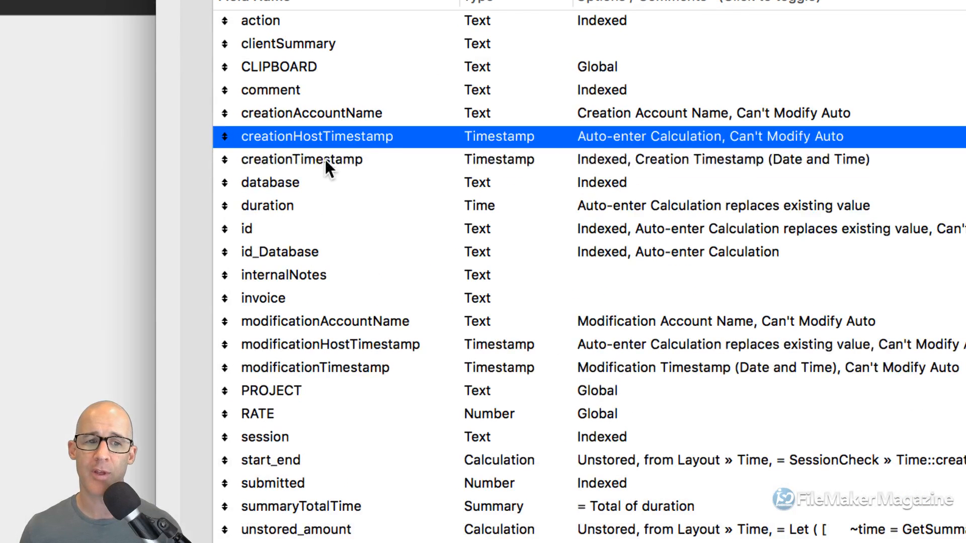
left_click(324, 161, "shift")
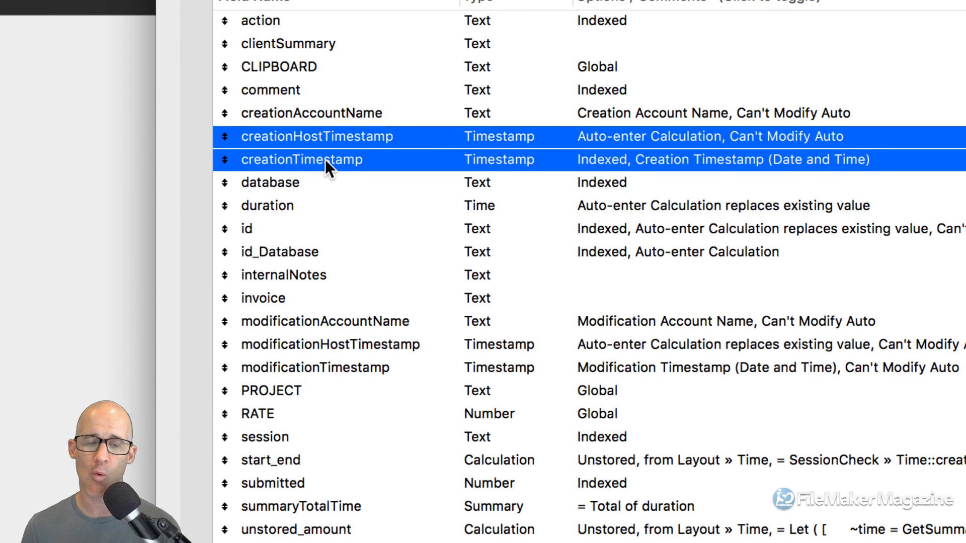
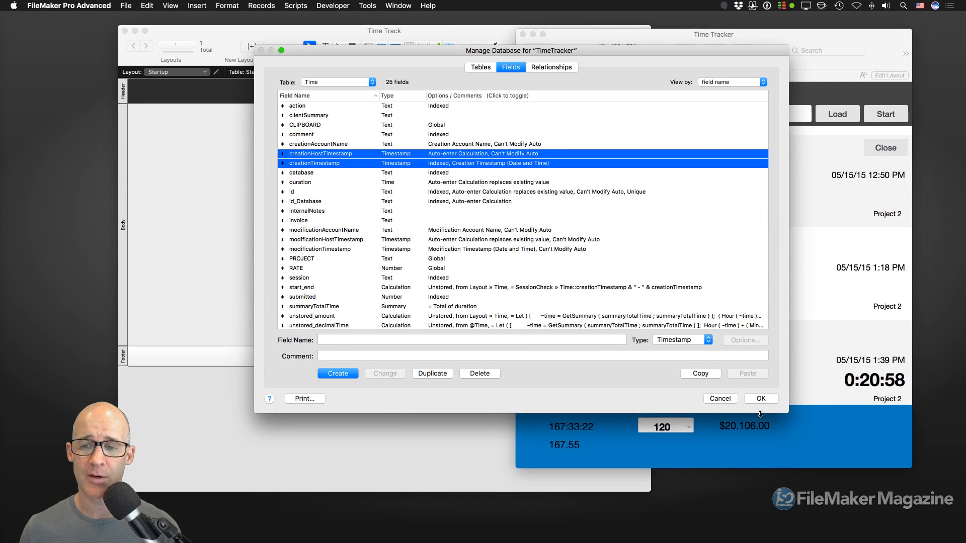
- Close the TimeTracker field definitions with OK and bring up the File menu's Manage options
left_click(764, 400)
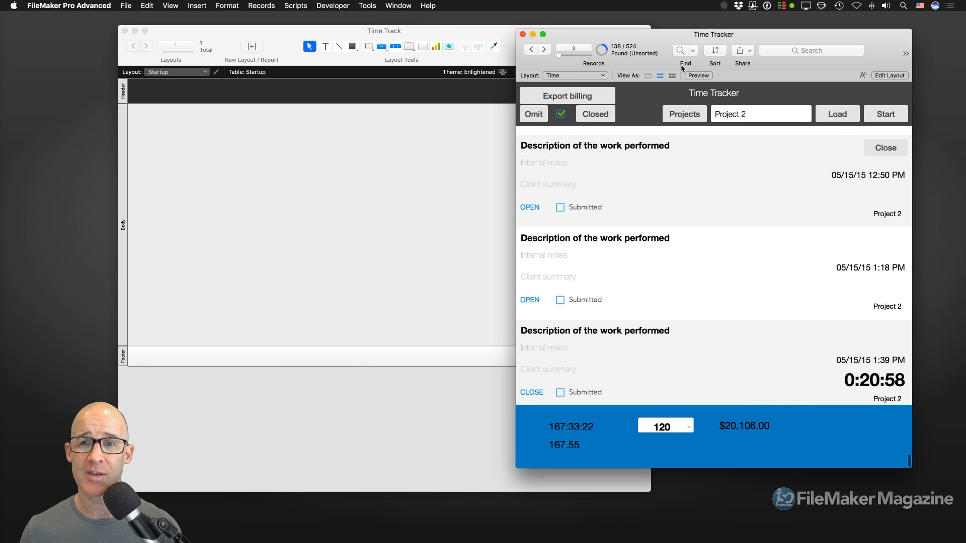
left_click(126, 6)
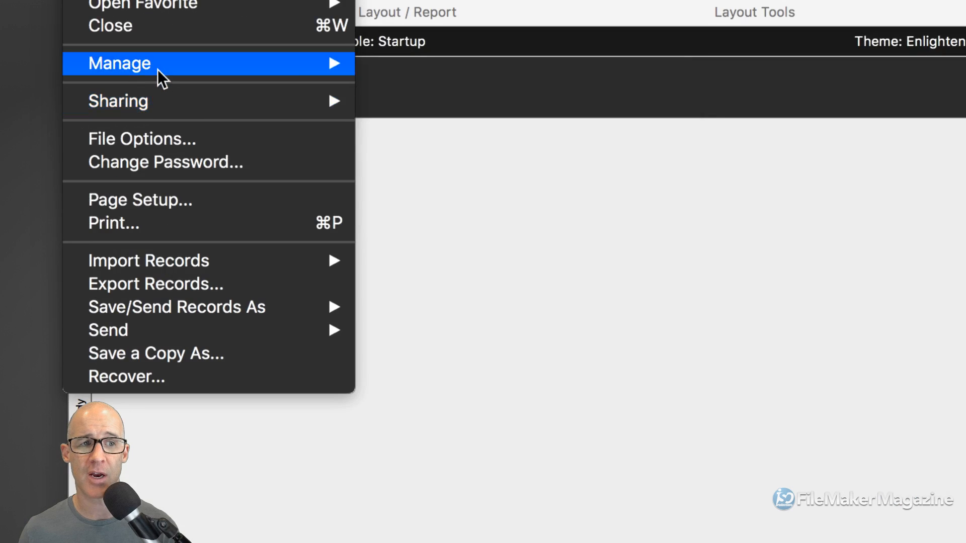
- Open the Null custom function's definition from the Custom Functions list
mouse_move(161, 78)
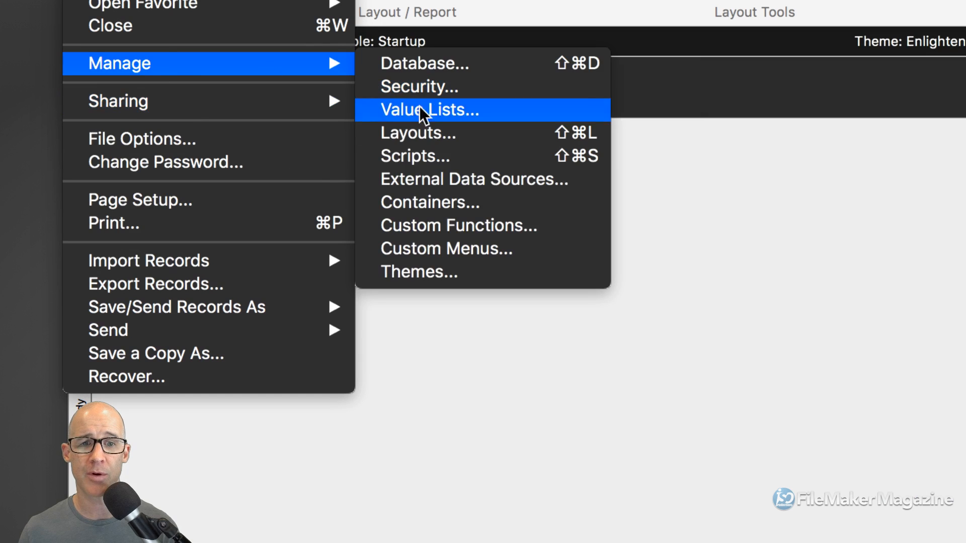
left_click(452, 225)
left_click_drag(717, 126, 409, 53)
scroll(419, 321, "down", 5)
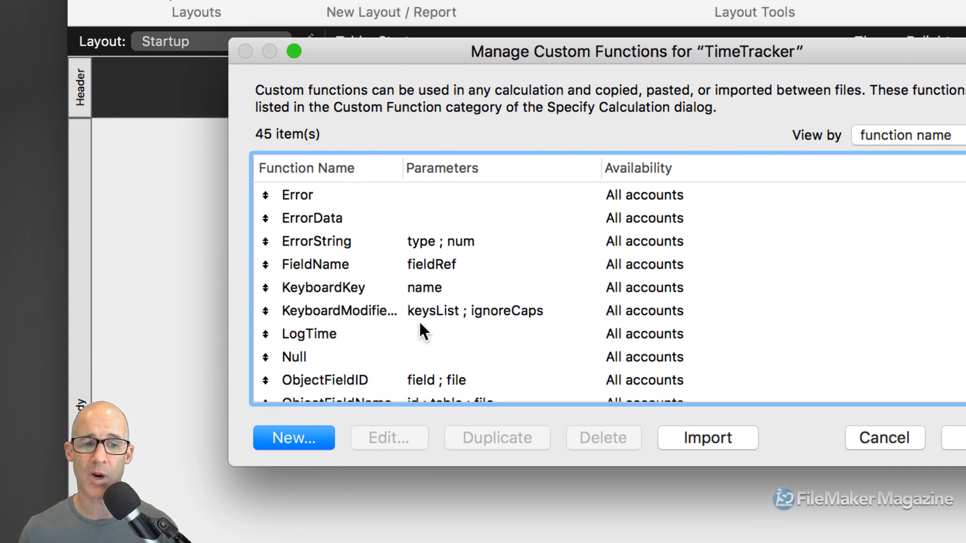
scroll(419, 322, "down", 5)
left_click(344, 249)
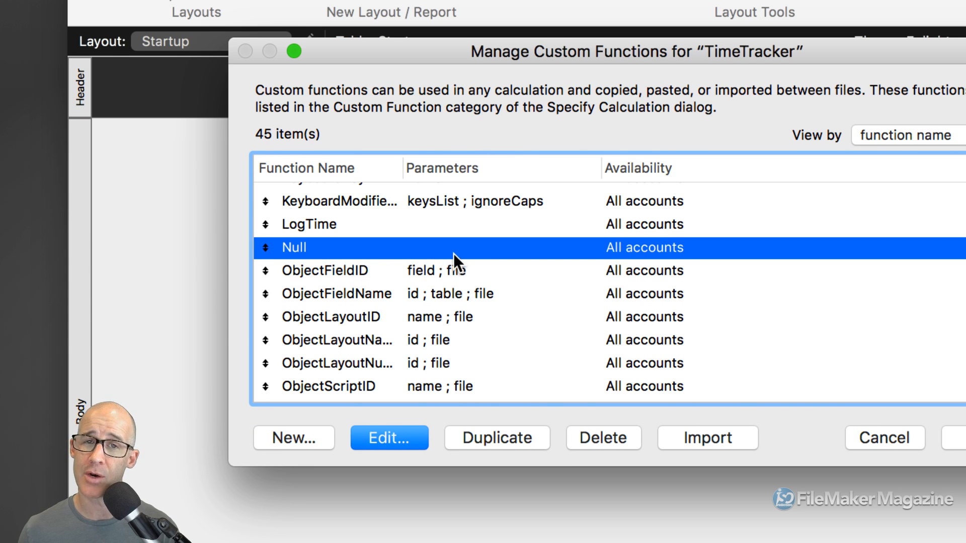
double_click(389, 252)
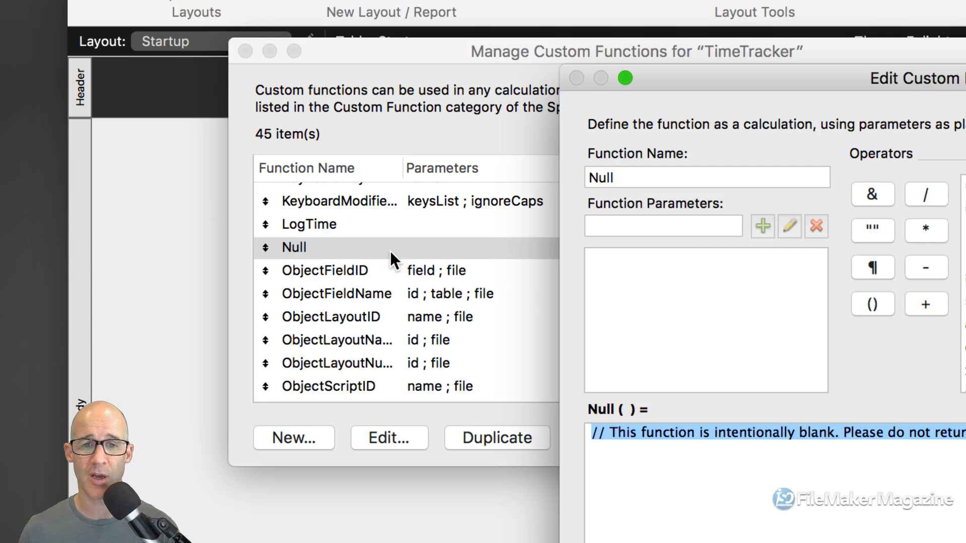
left_click_drag(704, 78, 377, 21)
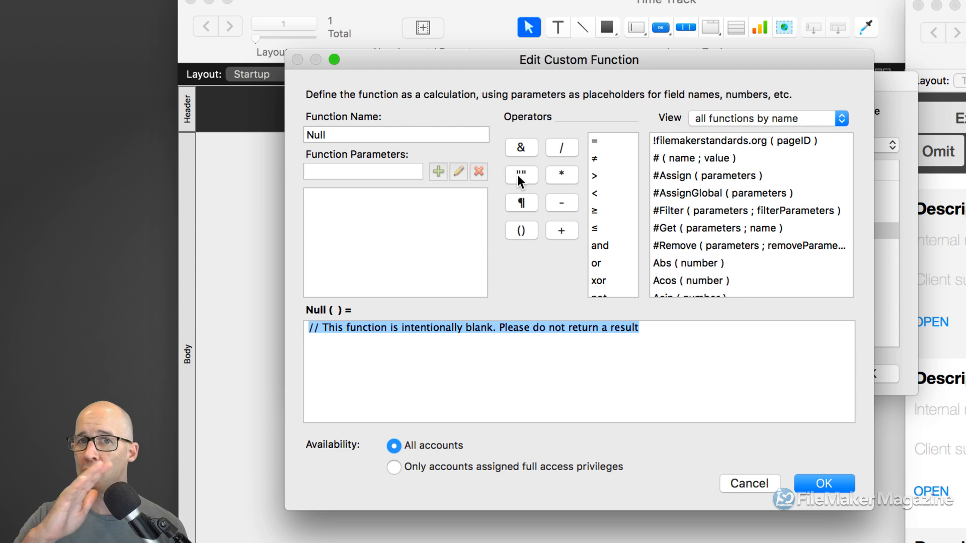
- Inspect Null's comment-only calculation, adding and then removing a trial line
left_click(320, 132)
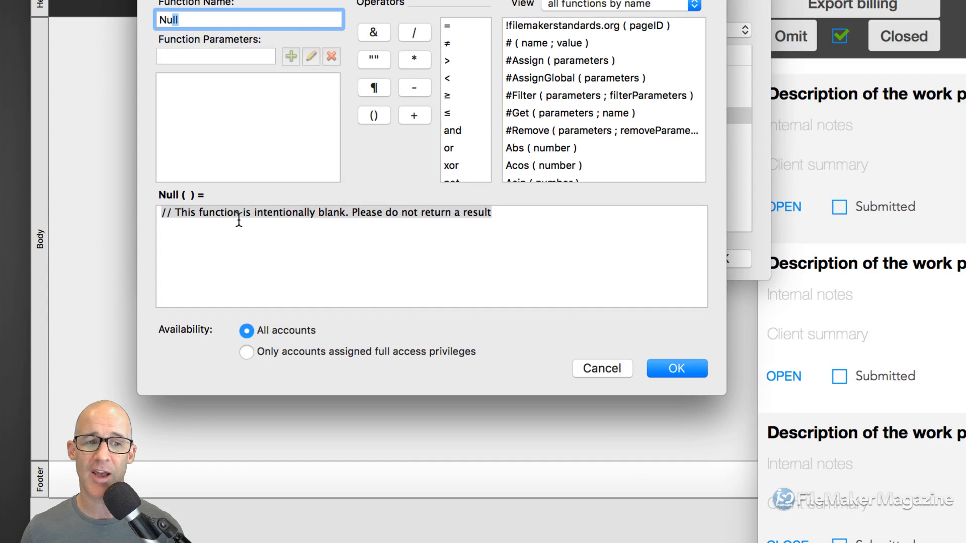
left_click(387, 335)
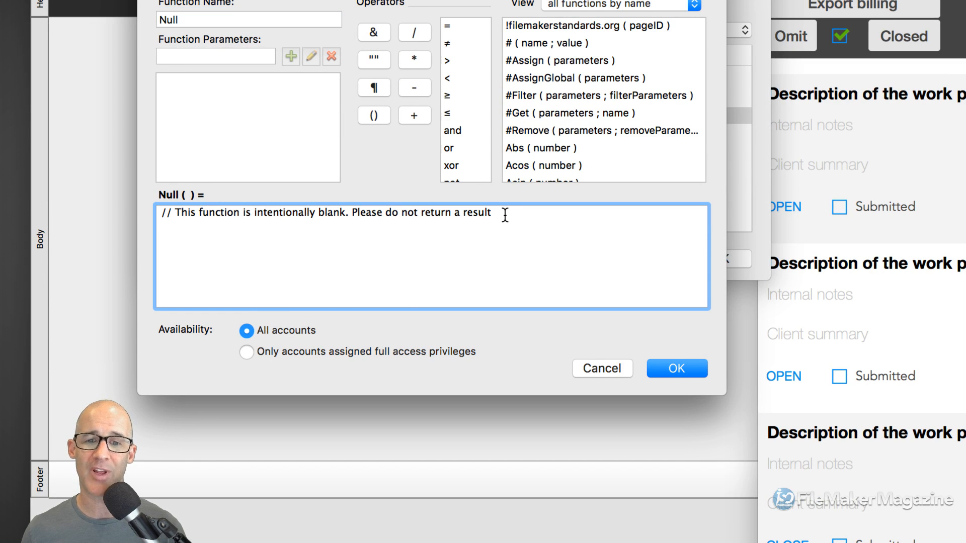
left_click_drag(509, 212, 413, 192)
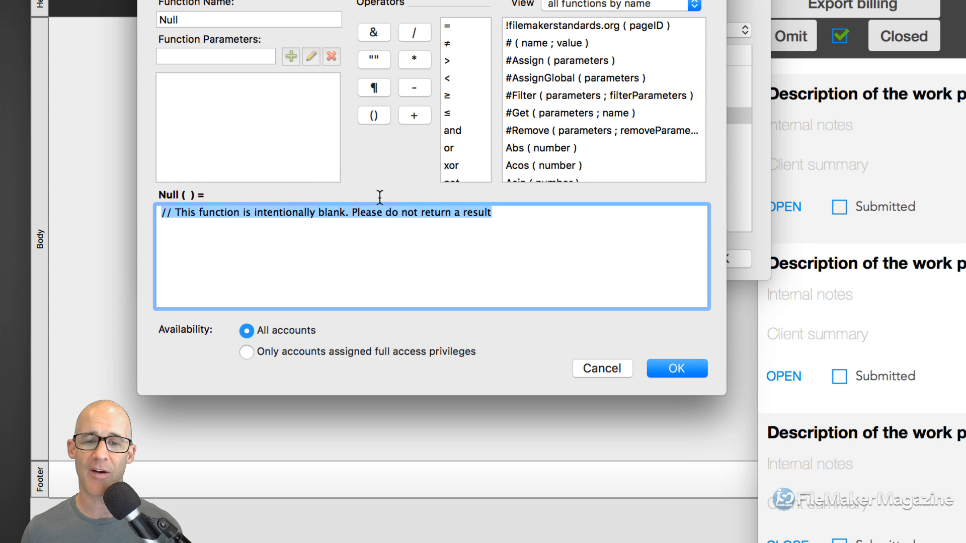
left_click(513, 236)
key("Return")
type("\"\"")
key("shift+super+Left")
key("BackSpace")
key("BackSpace")
key("BackSpace")
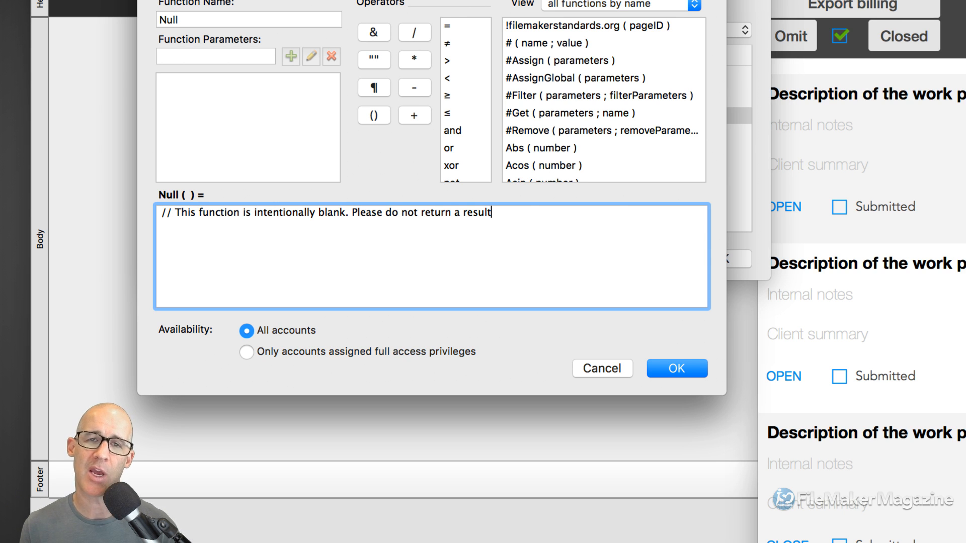
- Close the function editor and the Custom Functions list unchanged, returning to the Time Track window
left_click(676, 369)
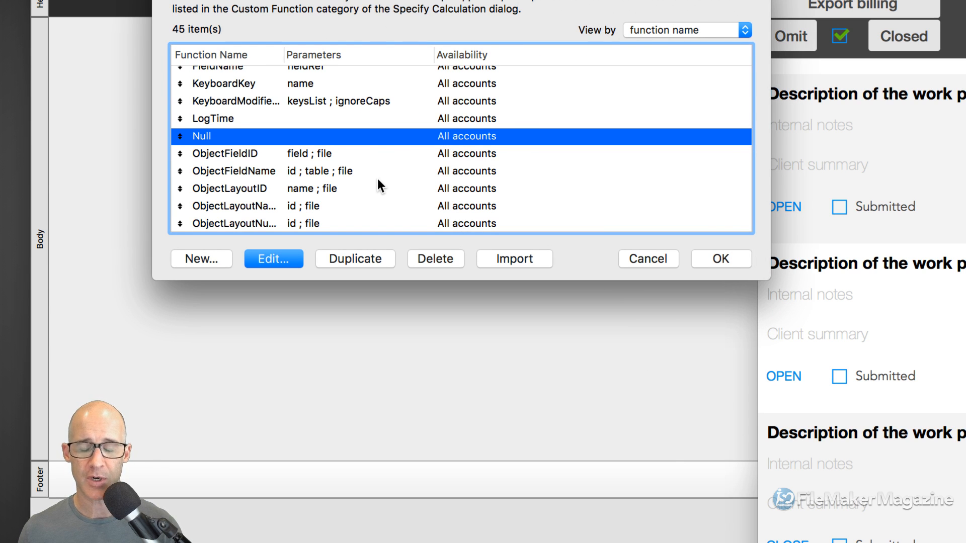
left_click(728, 260)
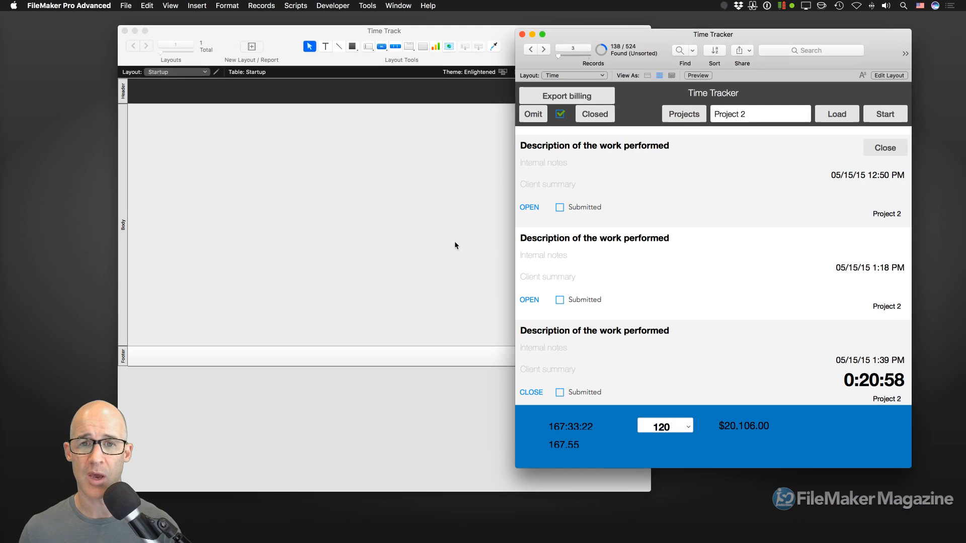
left_click(401, 203)
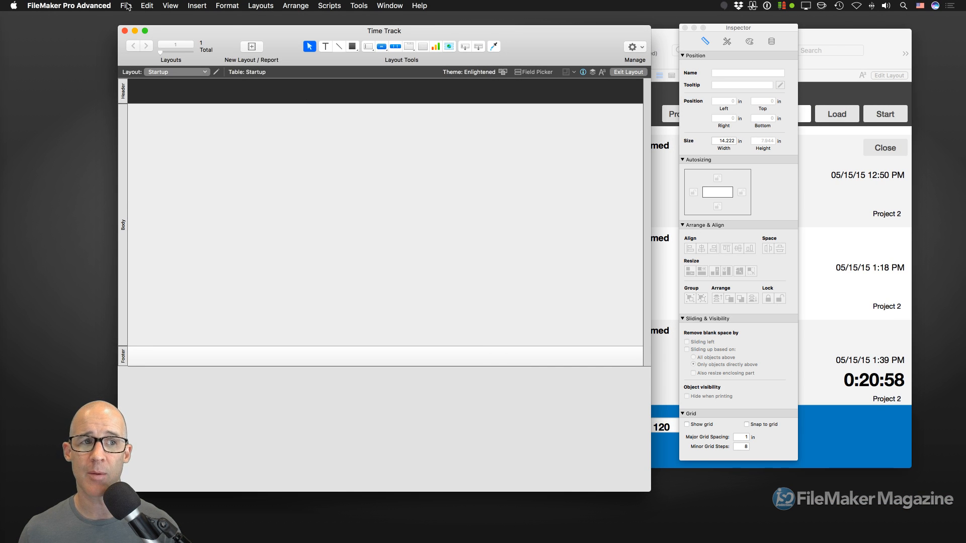
- Paste the Null custom function into Time Track's Custom Functions list and confirm it
left_click(126, 5)
mouse_move(152, 99)
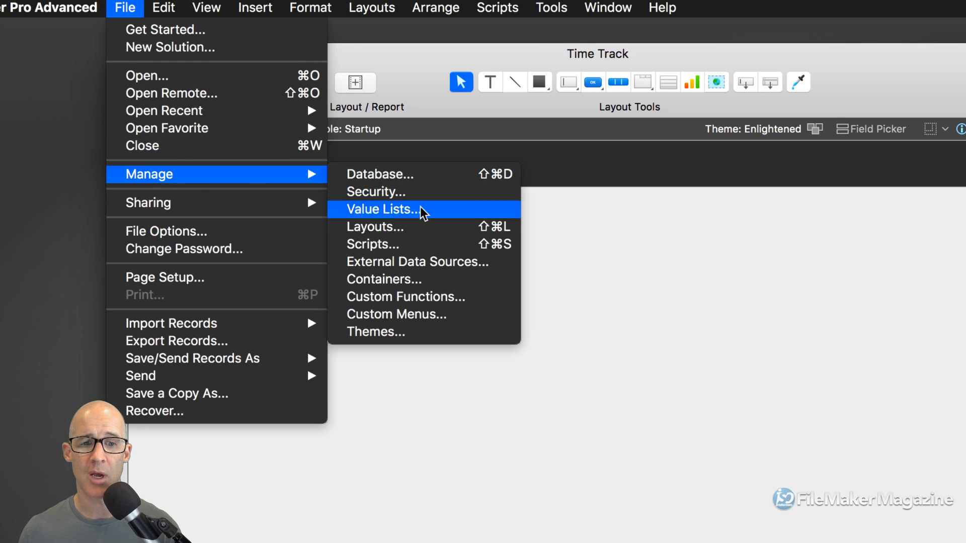
left_click(425, 298)
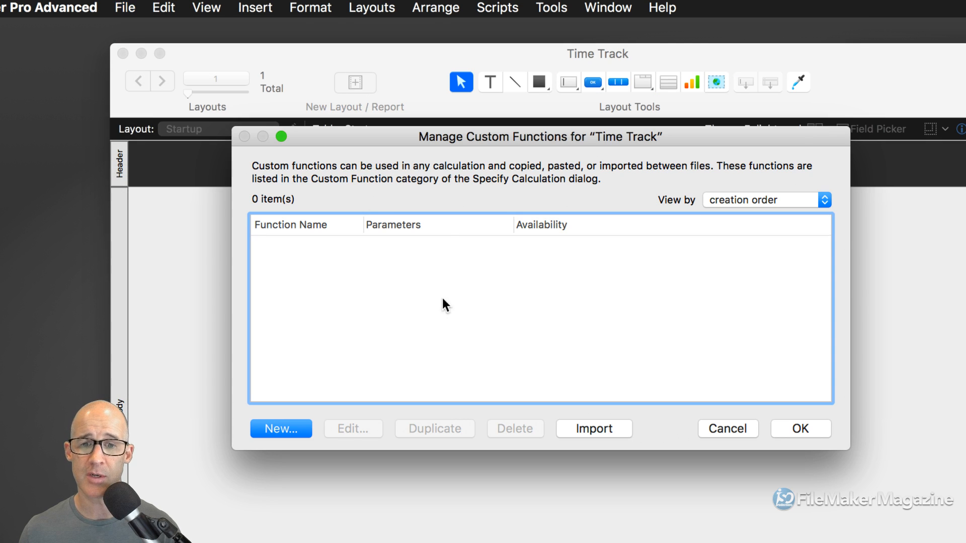
key("super+v")
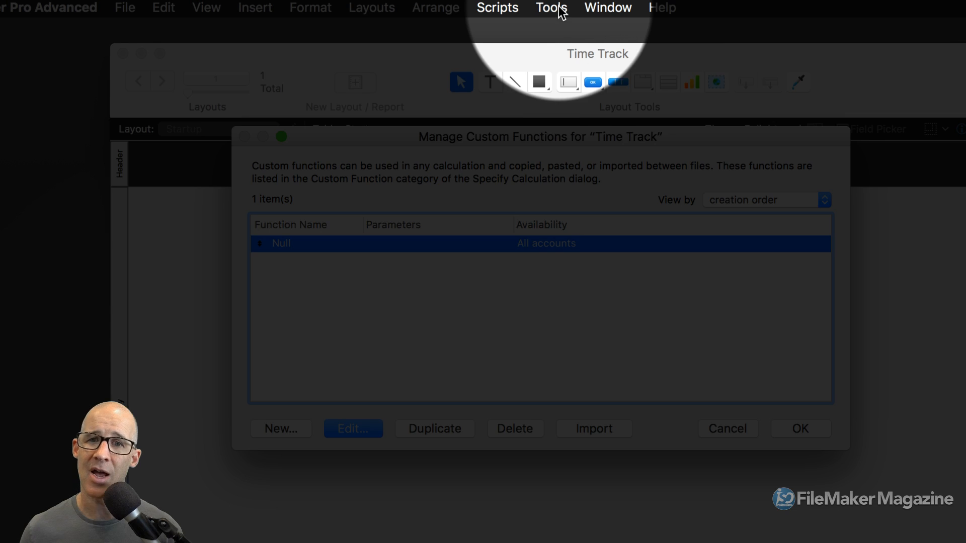
left_click(559, 9)
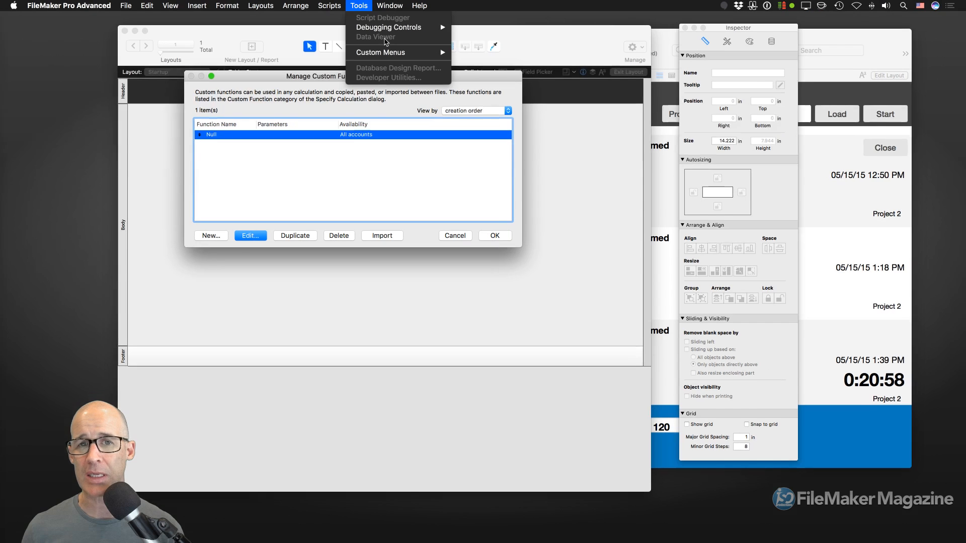
left_click(749, 152)
left_click_drag(436, 78, 552, 74)
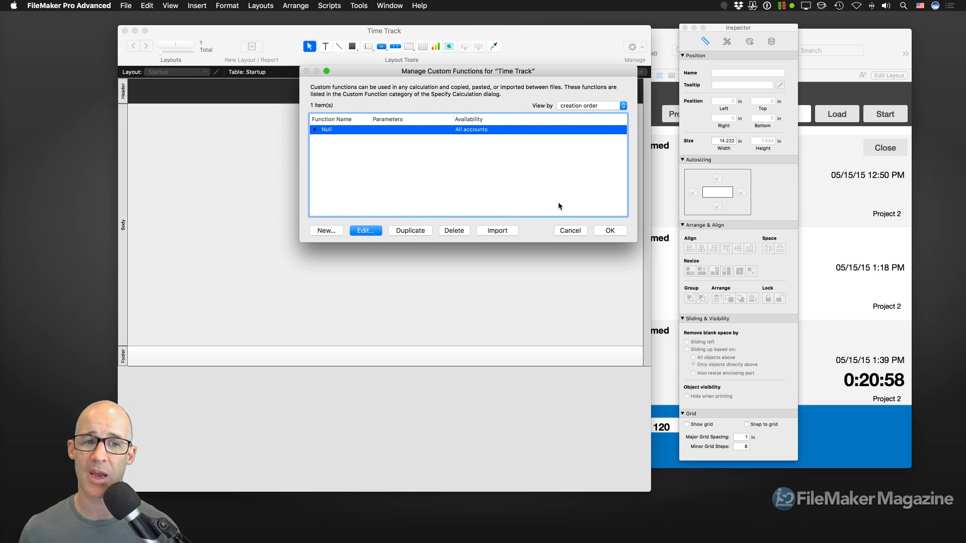
left_click(610, 232)
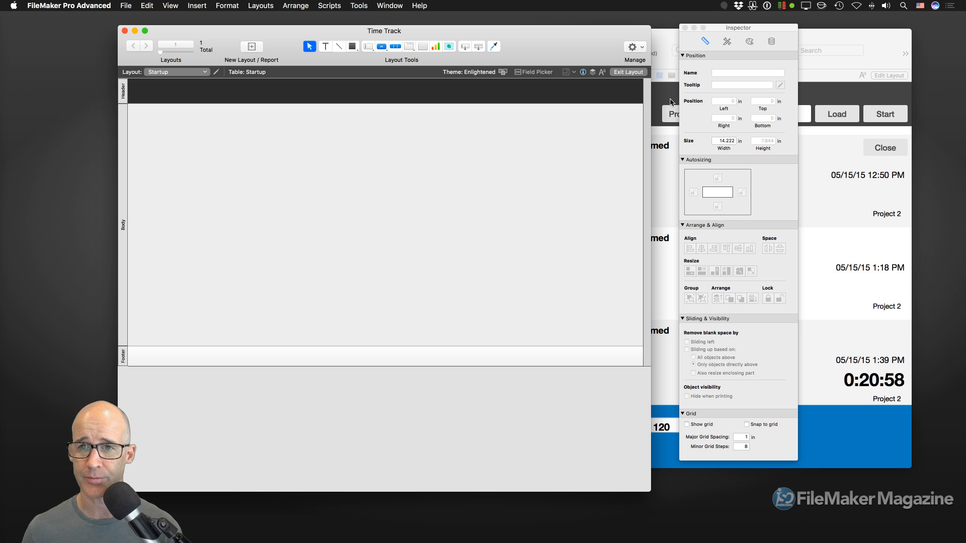
- Open TimeTracker's field definitions and review the creationAccountName and creationTimestamp options without changes
left_click(658, 37)
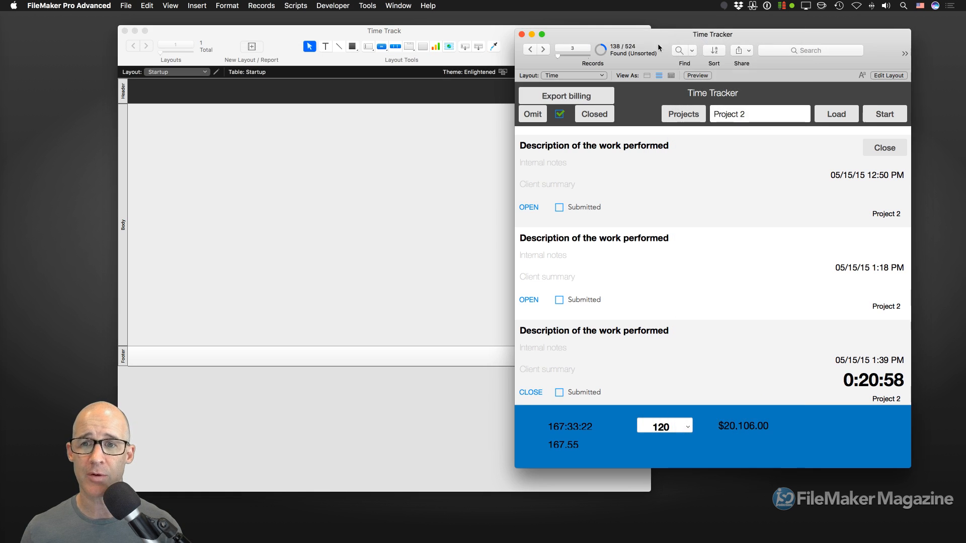
key("super+shift+d")
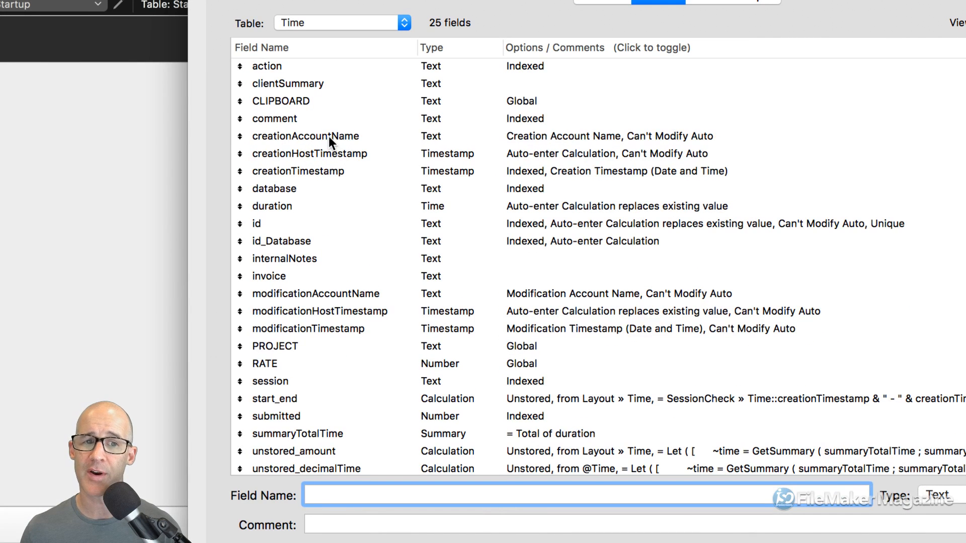
double_click(328, 137)
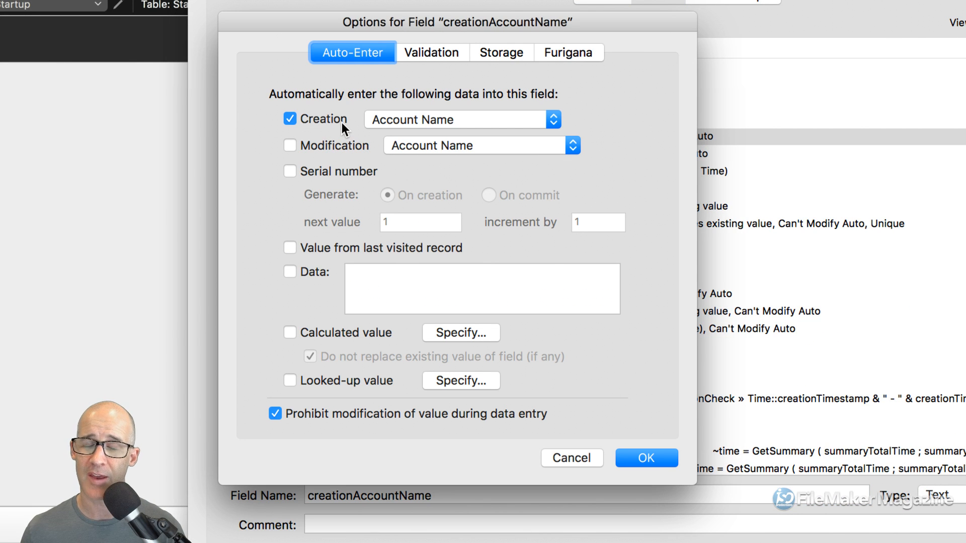
left_click(394, 122)
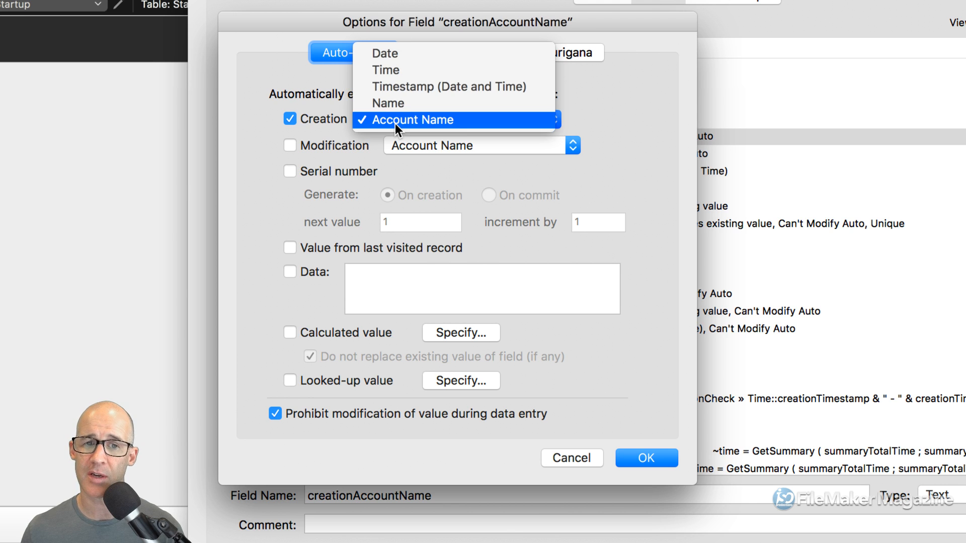
left_click(361, 135)
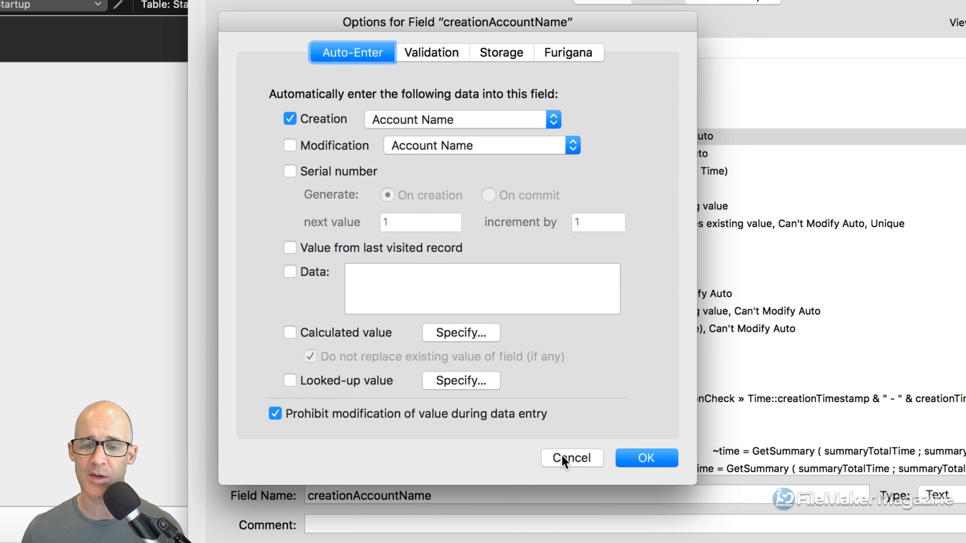
left_click(562, 457)
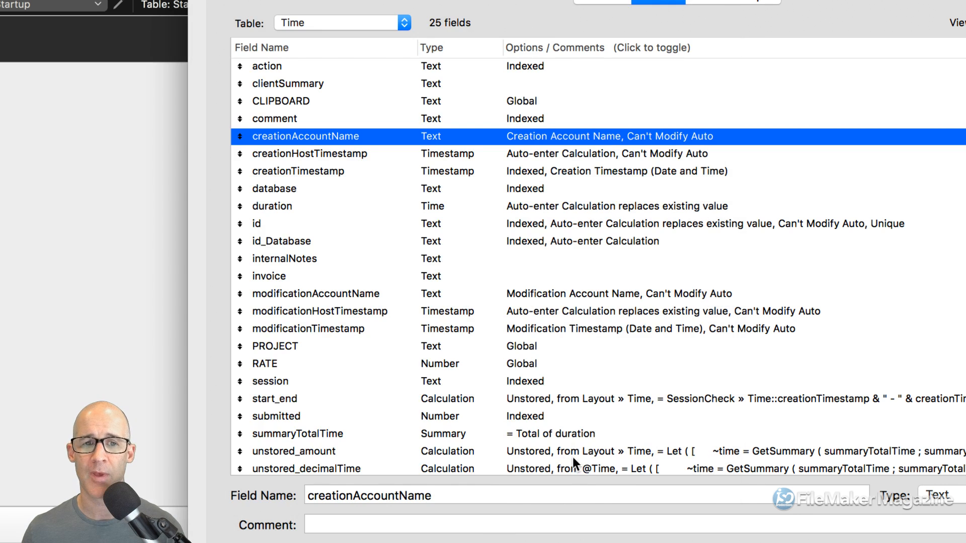
double_click(316, 167)
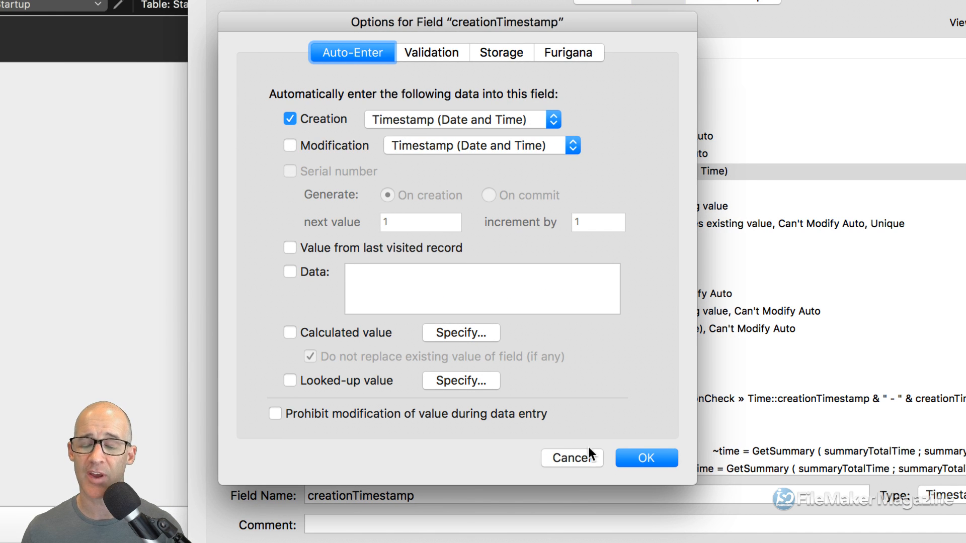
left_click(572, 459)
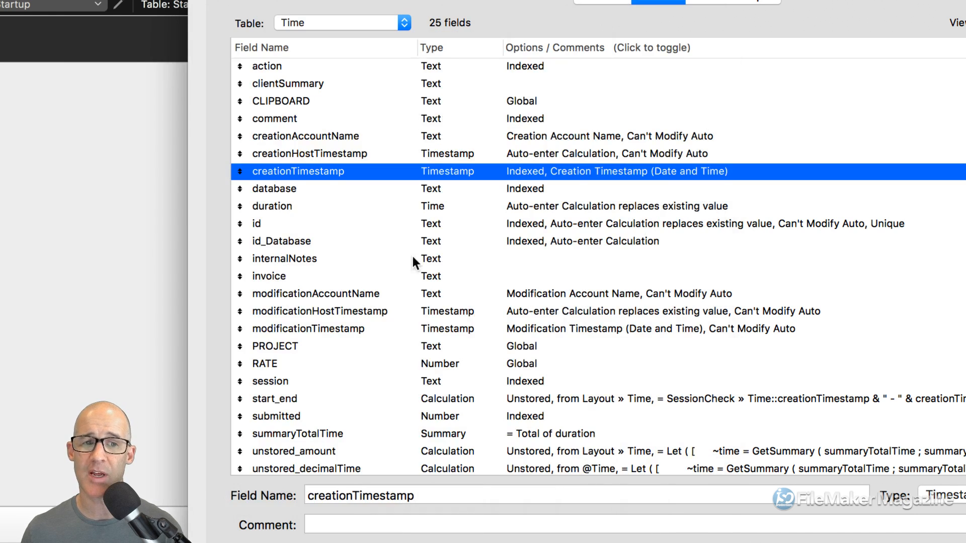
- Turn off the id field's Unique value validation
double_click(306, 221)
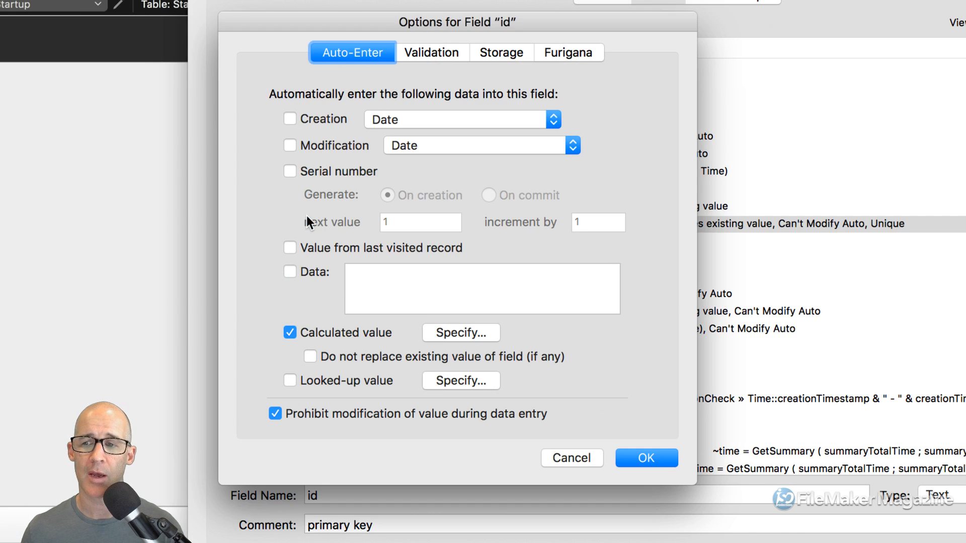
left_click(436, 53)
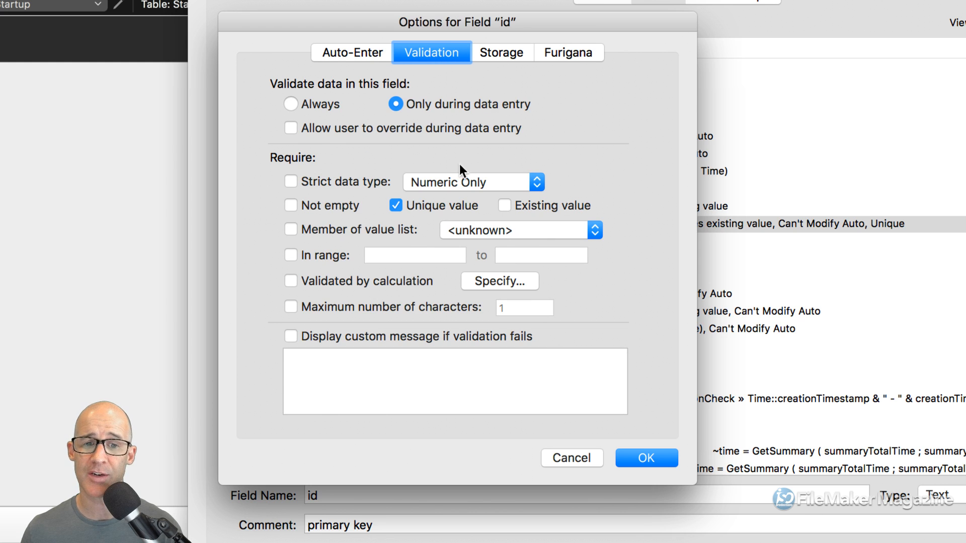
left_click(413, 206)
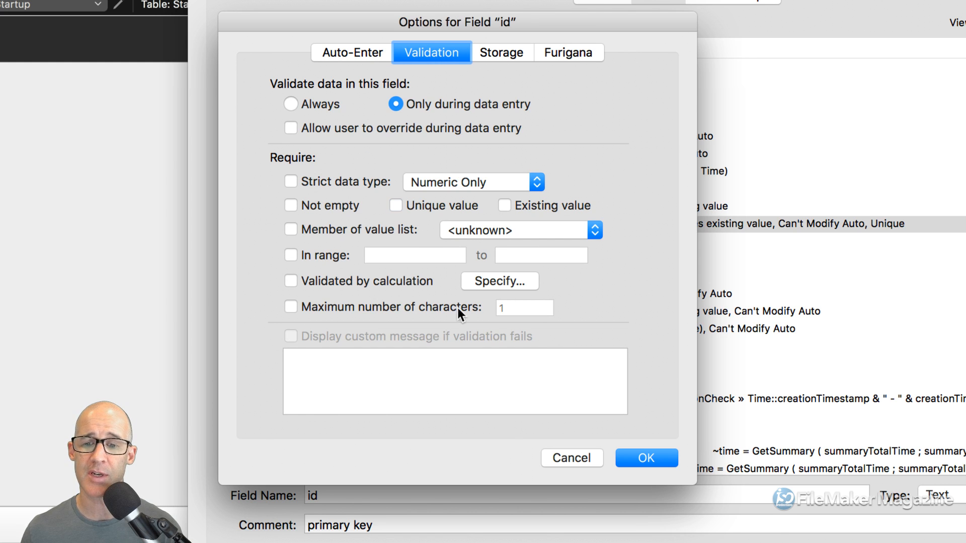
left_click(645, 458)
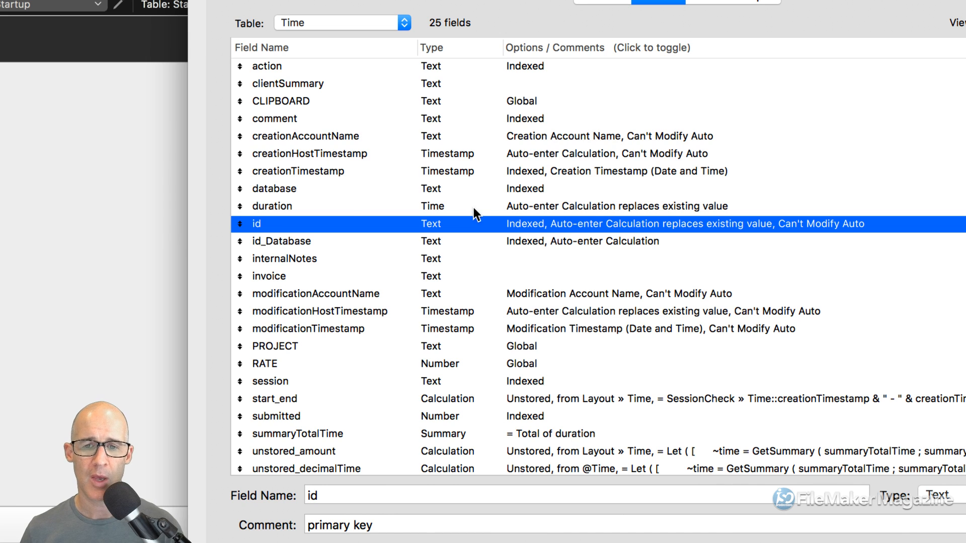
- Add the three creation fields plus modificationAccountName, modificationHostTimestamp and modificationTimestamp to the id selection
left_click(304, 169, "super")
left_click(315, 151, "super")
left_click(318, 137, "super")
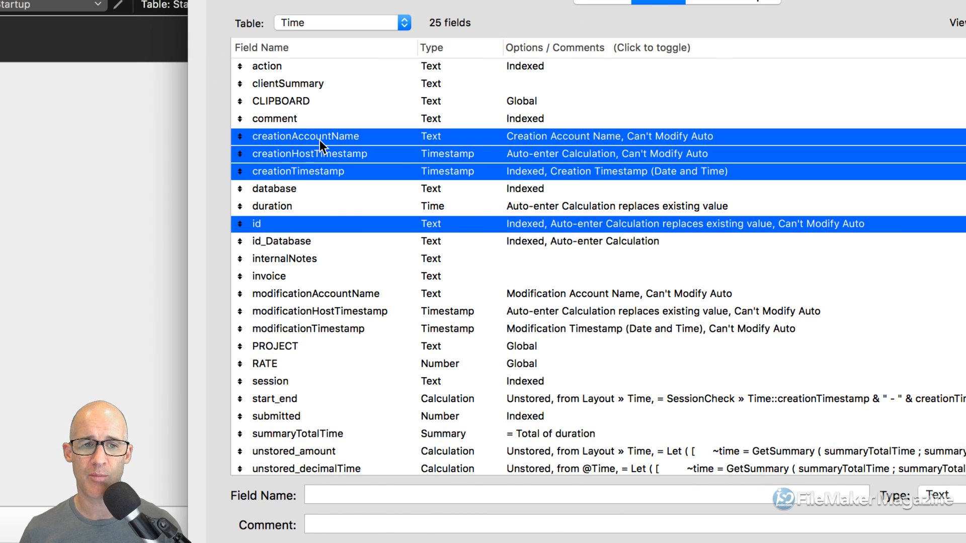
left_click(324, 294, "super")
left_click(324, 311, "super")
left_click(328, 327, "super")
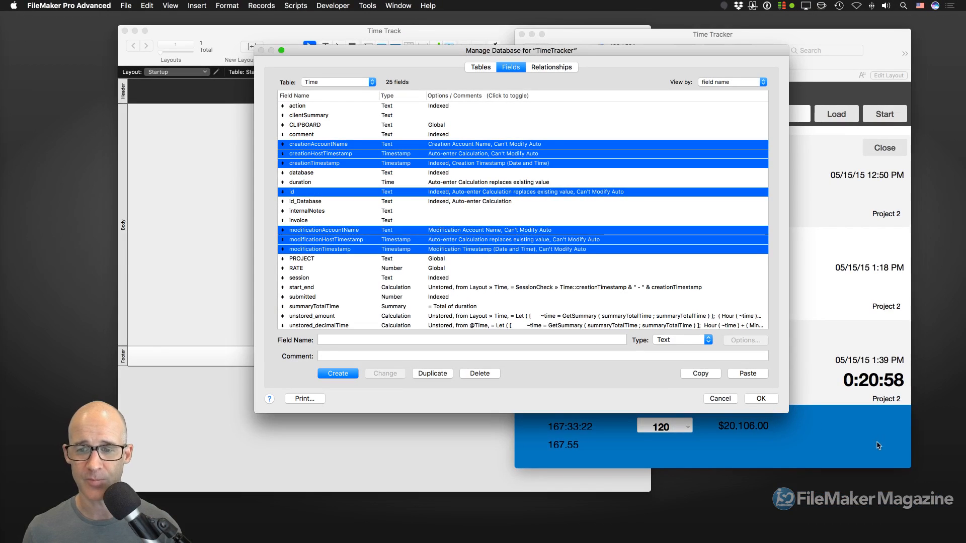
- Check that Time Track's Time table has no fields, then reopen TimeTracker's database definitions
left_click(771, 396)
key("super+shift+d")
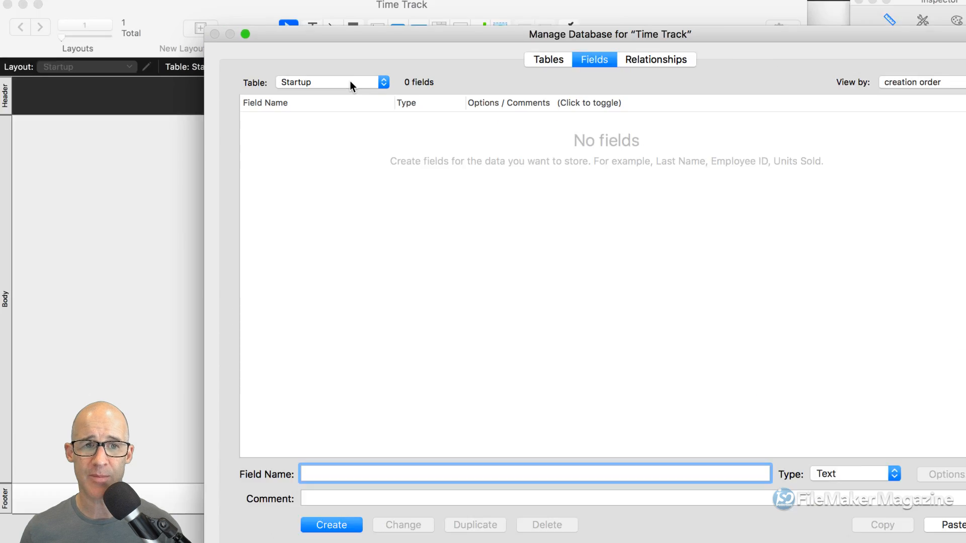
left_click(352, 82)
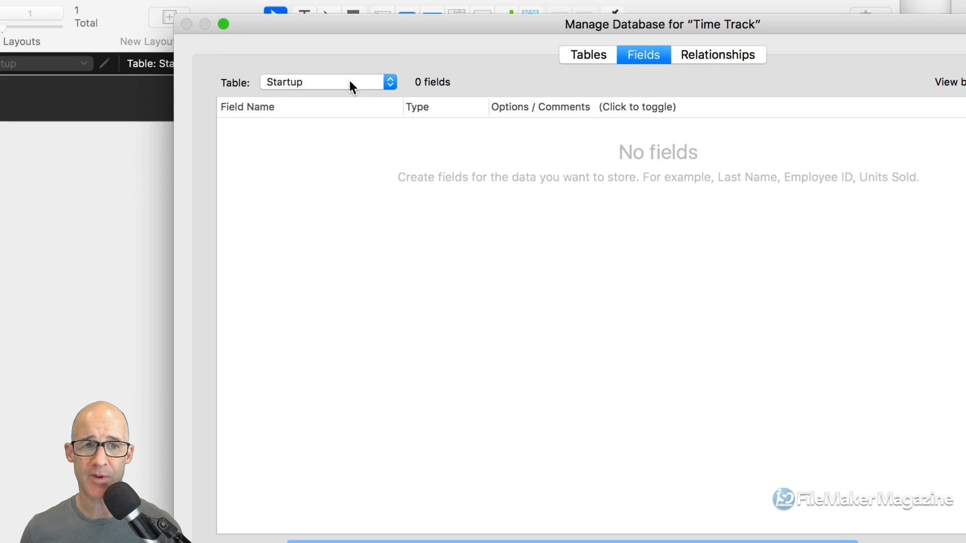
left_click(351, 94)
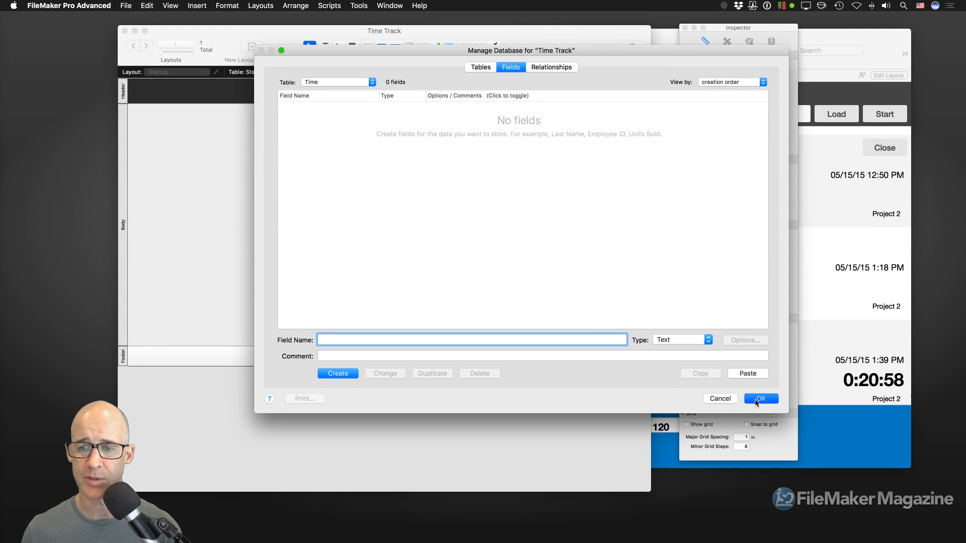
left_click(756, 399)
left_click(672, 321)
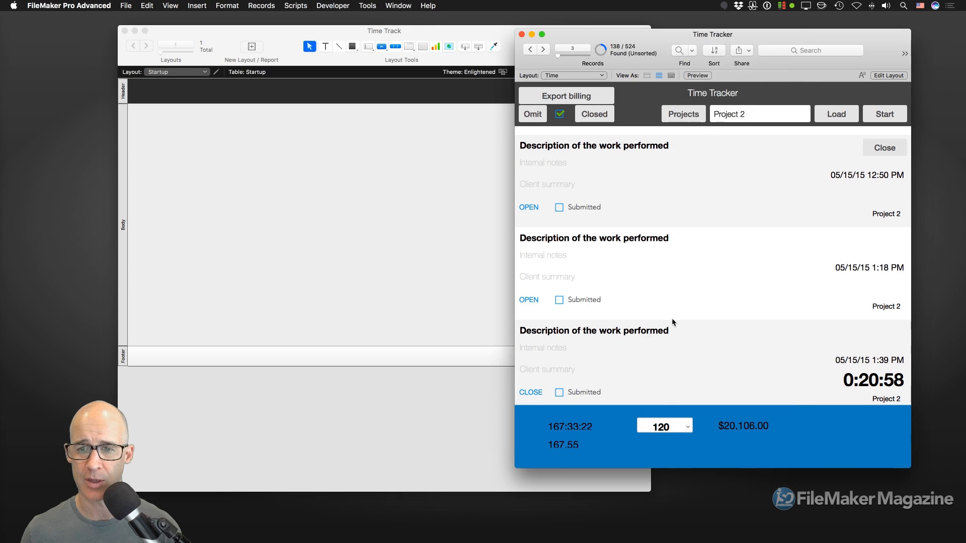
key("super+shift+d")
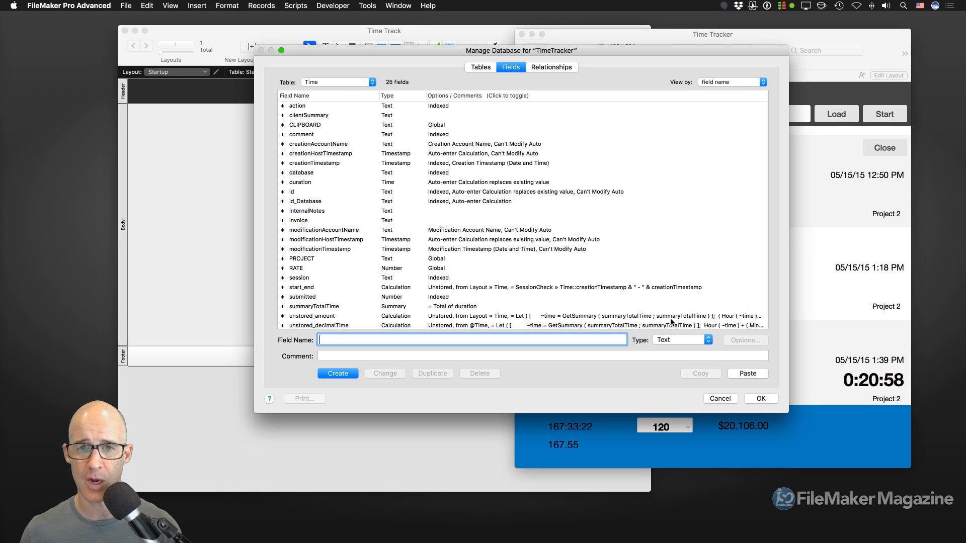
- Copy the id field and the six creation and modification audit field definitions
left_click(311, 192)
left_click(320, 153, "super")
left_click(327, 145, "super")
left_click(332, 163, "super")
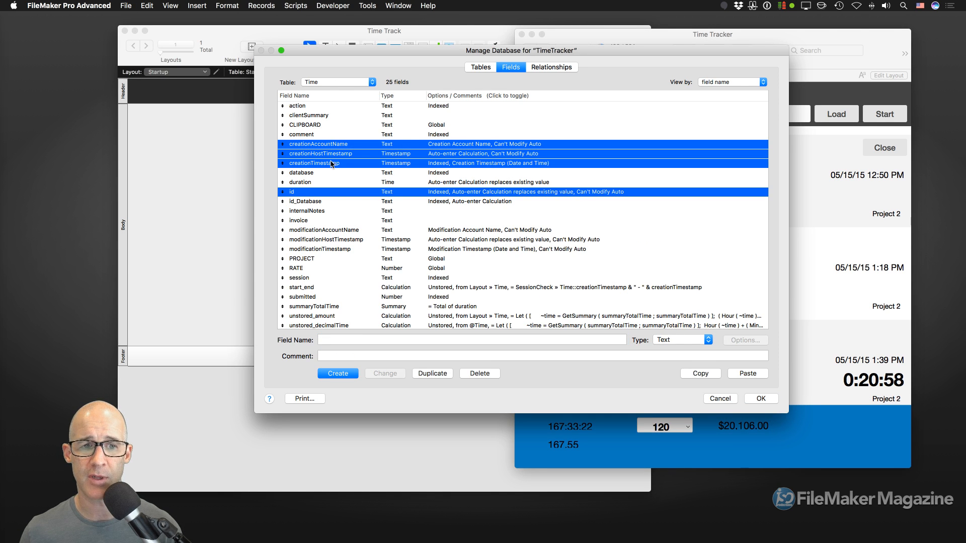
left_click(323, 230, "super")
left_click(326, 239, "super")
left_click(340, 250, "super")
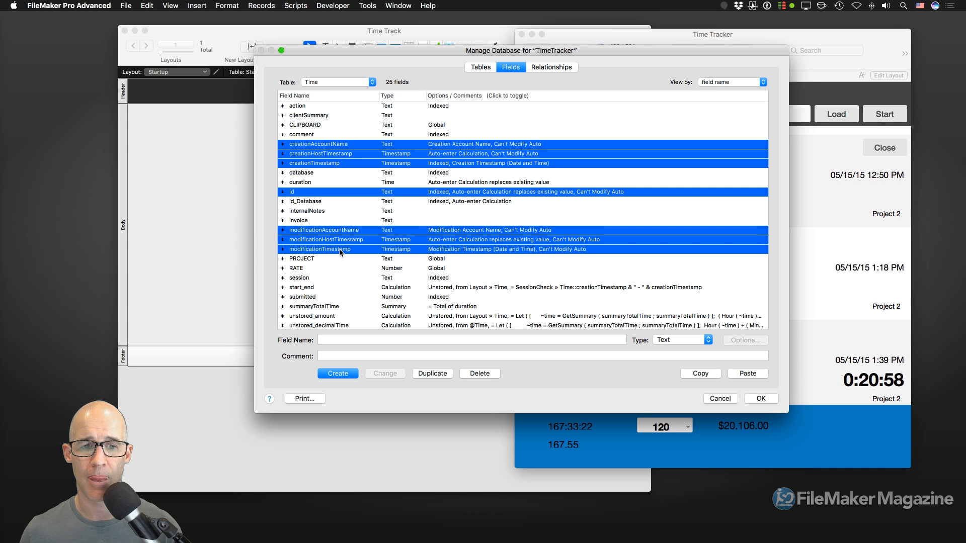
left_click(715, 377)
- Close TimeTracker's definitions and open Manage Database for Time Track
left_click(771, 400)
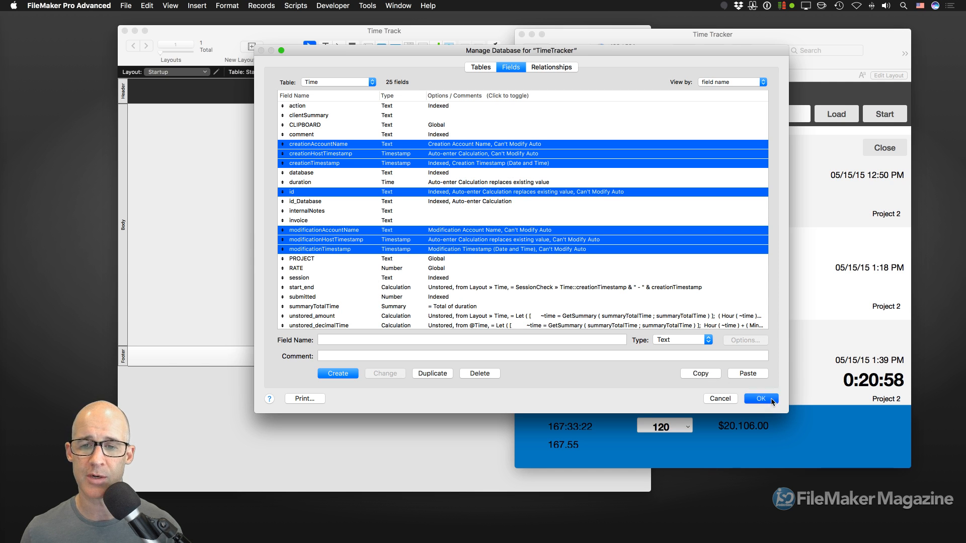
left_click(442, 240)
key("super+shift+d")
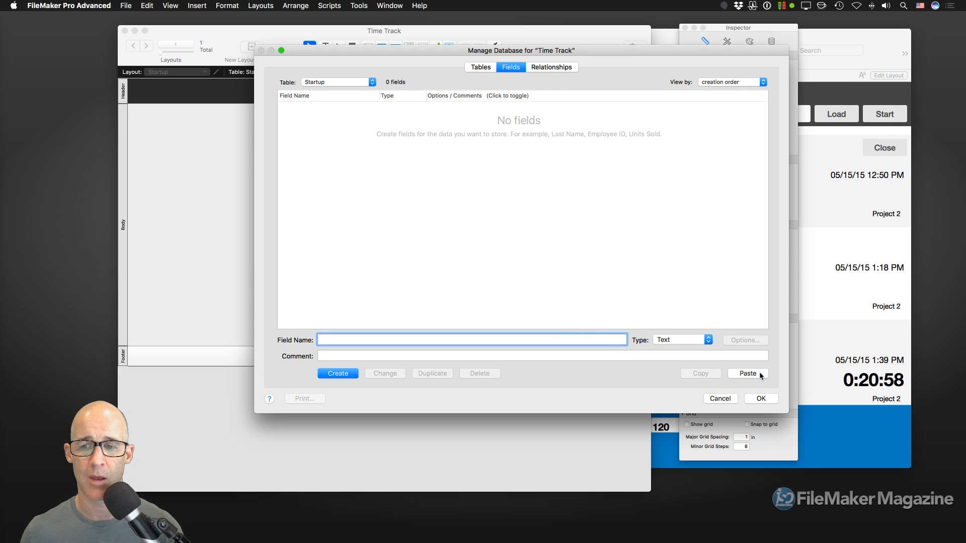
- Paste the seven copied fields into Time Track's Time table
left_click(345, 82)
left_click(344, 91)
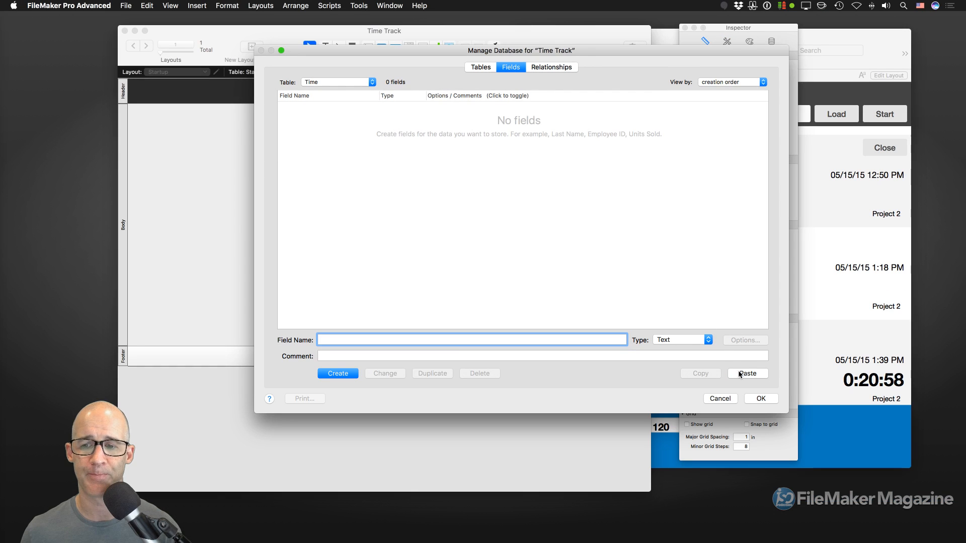
left_click(747, 374)
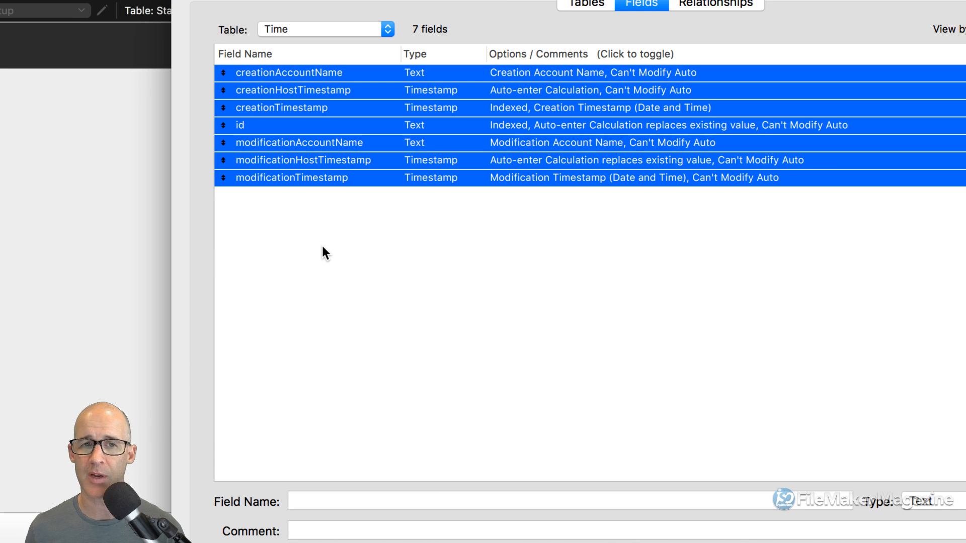
- Check the Time table's seven pasted fields, selecting and then deselecting them all
left_click(322, 28)
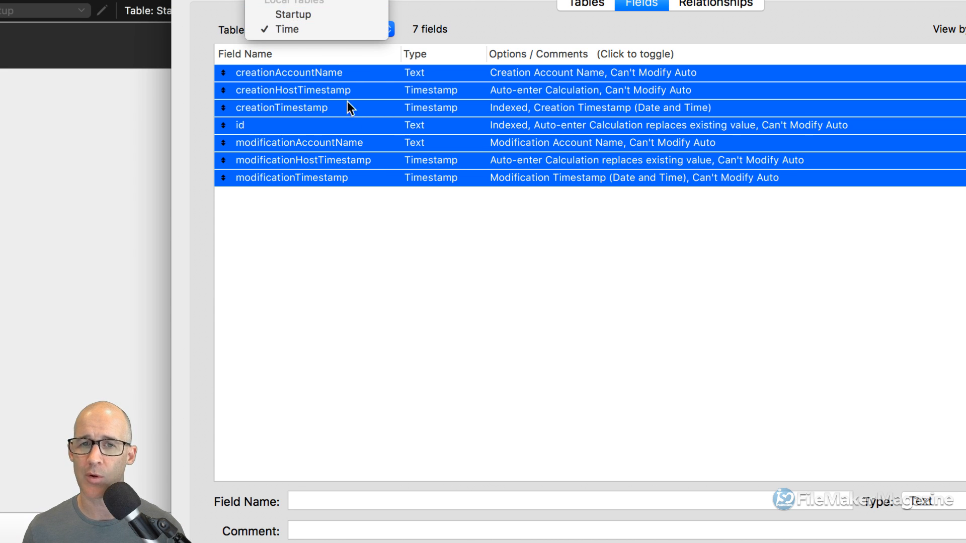
left_click(373, 200)
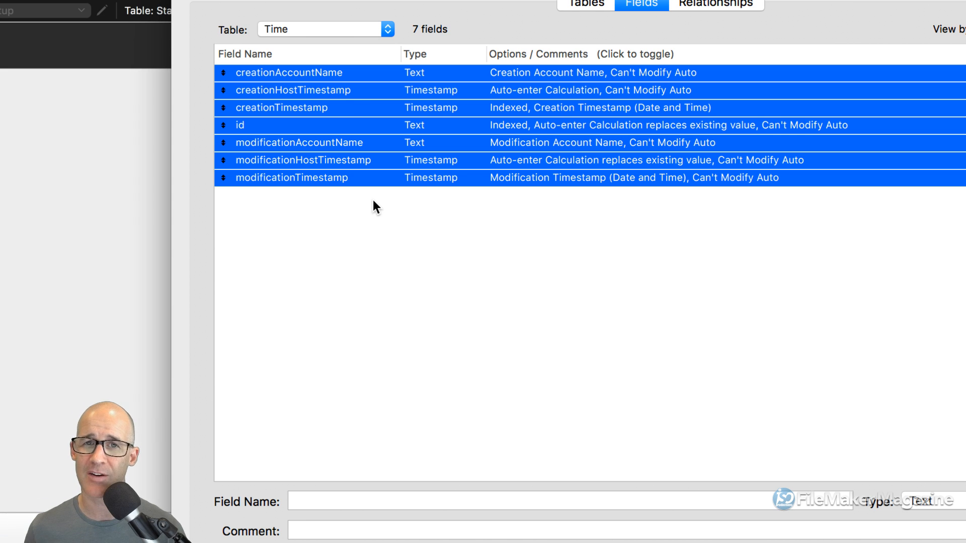
left_click(378, 218)
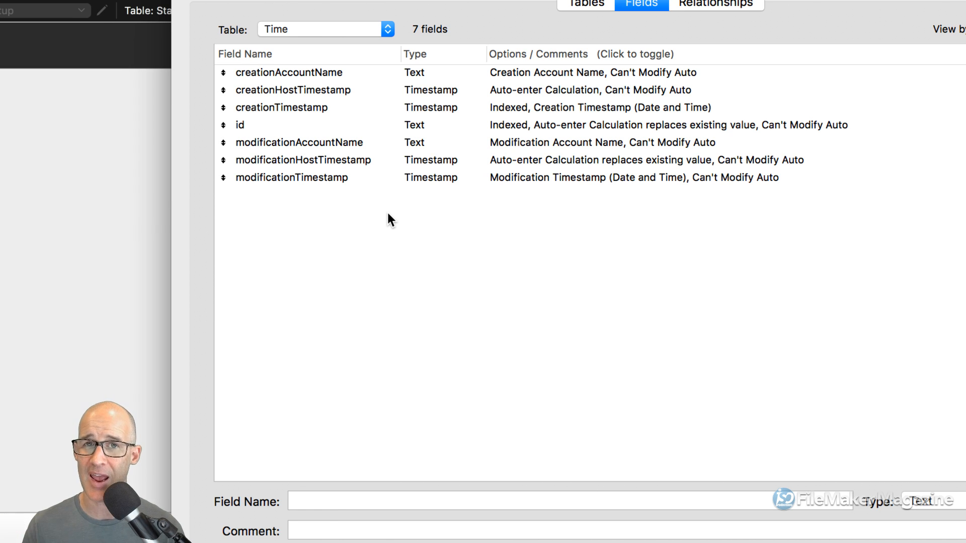
key("super+a")
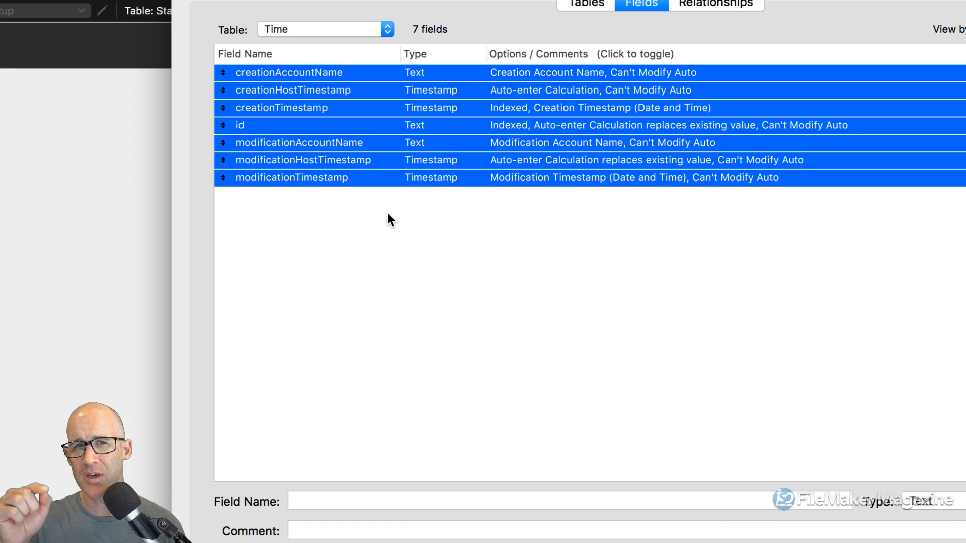
left_click(389, 214)
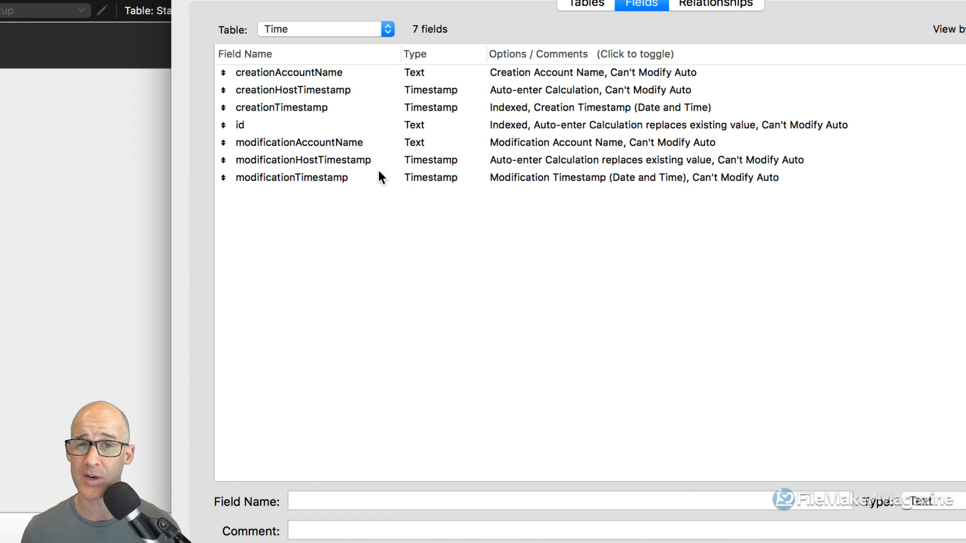
- Select id and each audit field to review their comments, then deselect them
left_click(316, 130)
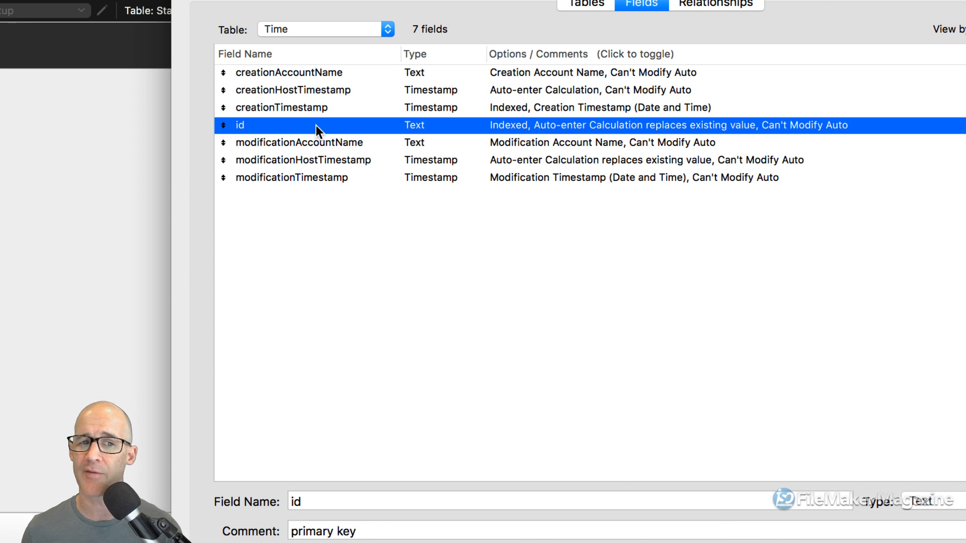
left_click(330, 75, "super")
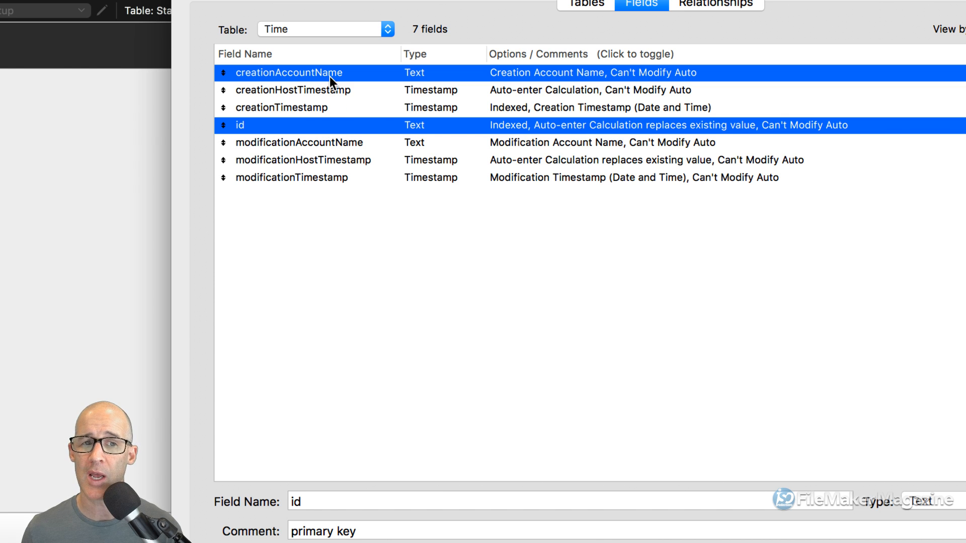
left_click(340, 160, "super")
left_click(342, 178, "super")
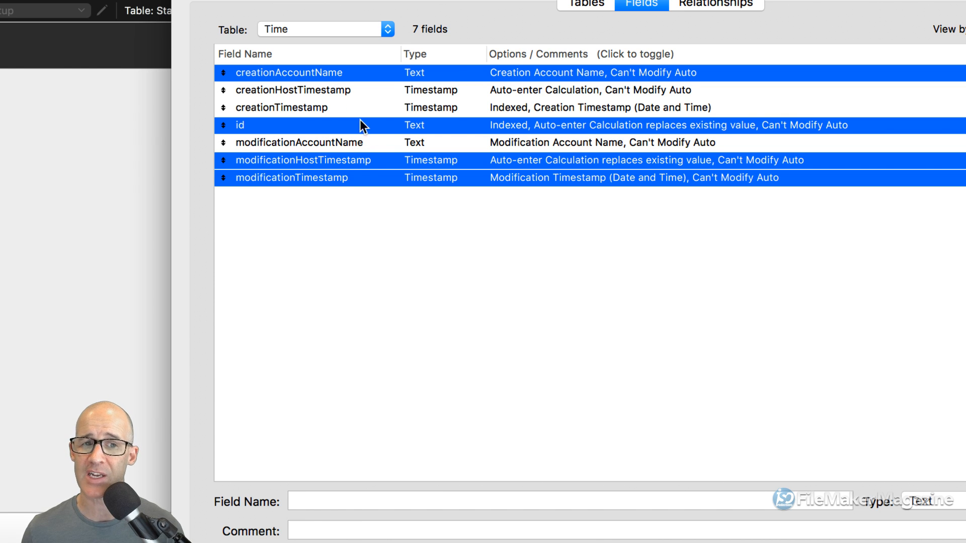
left_click(343, 92, "super")
left_click(349, 108, "super")
left_click(361, 142, "super")
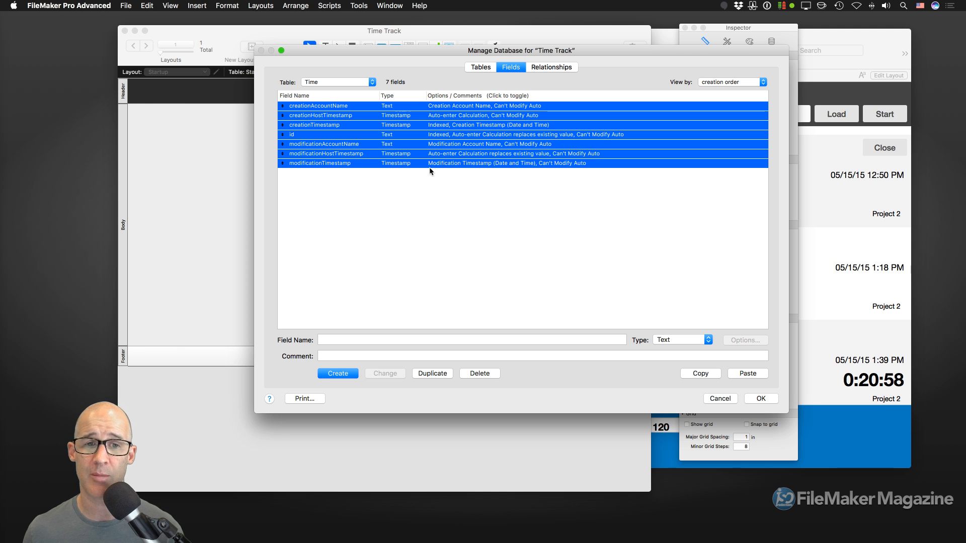
left_click(363, 174)
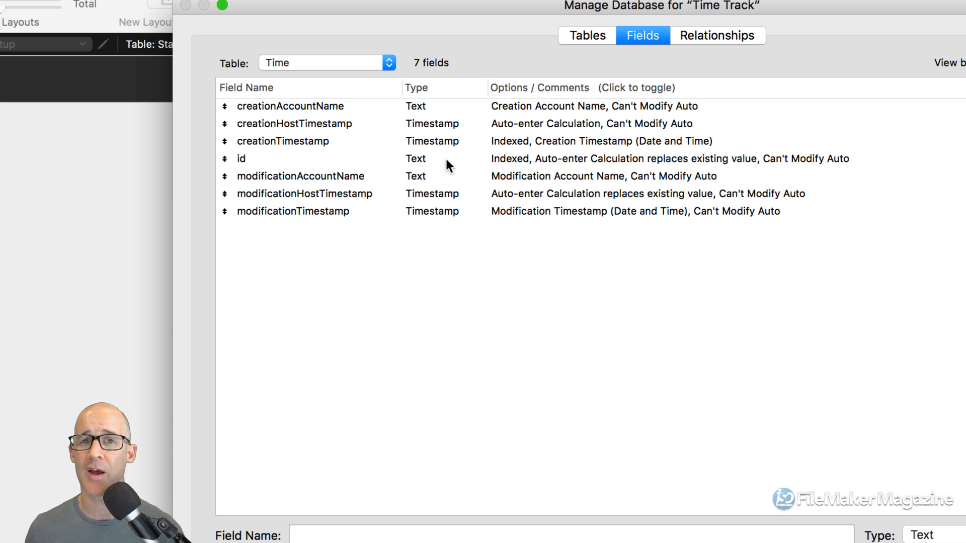
- Duplicate the Time table and rename the copy from 'Time 2' to 'Projects'
left_click(579, 35)
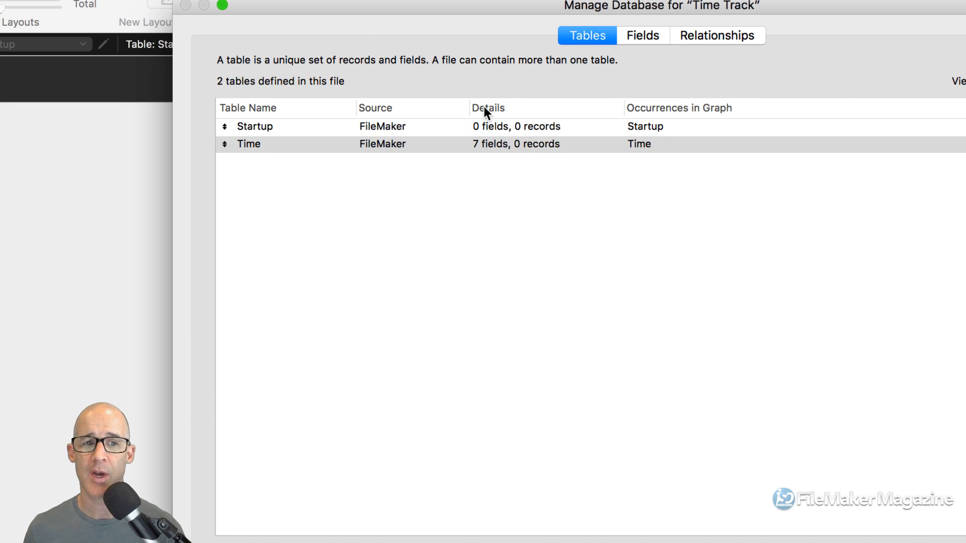
left_click(295, 145)
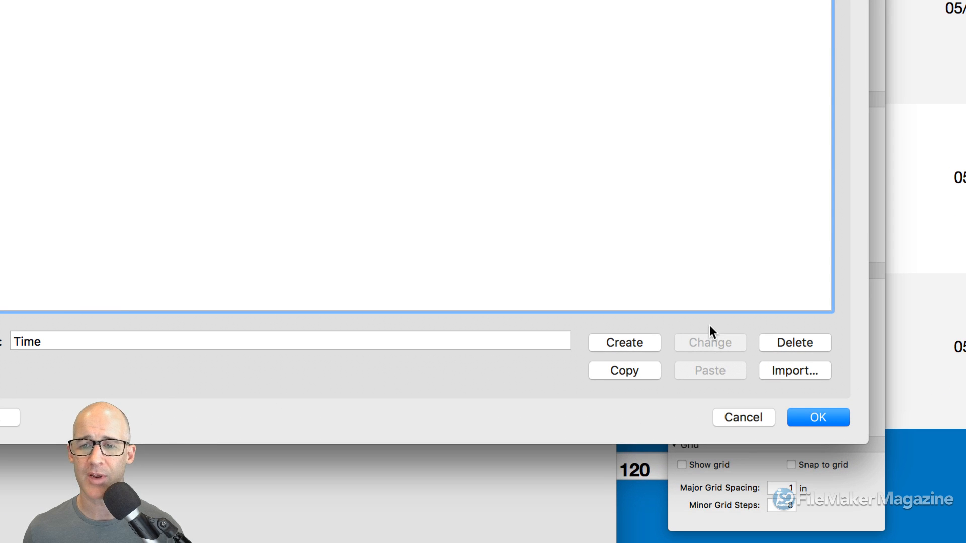
left_click(634, 367)
left_click(712, 372)
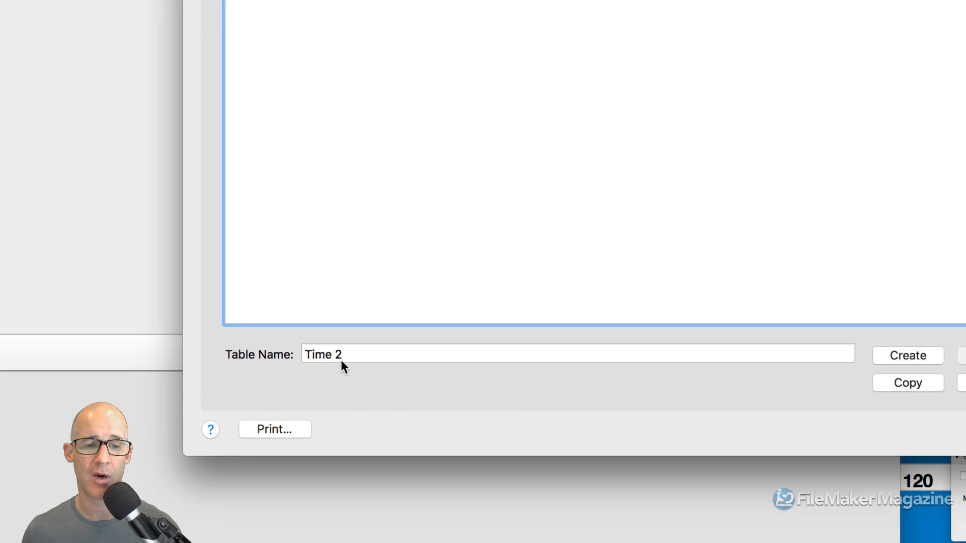
left_click_drag(345, 354, 283, 344)
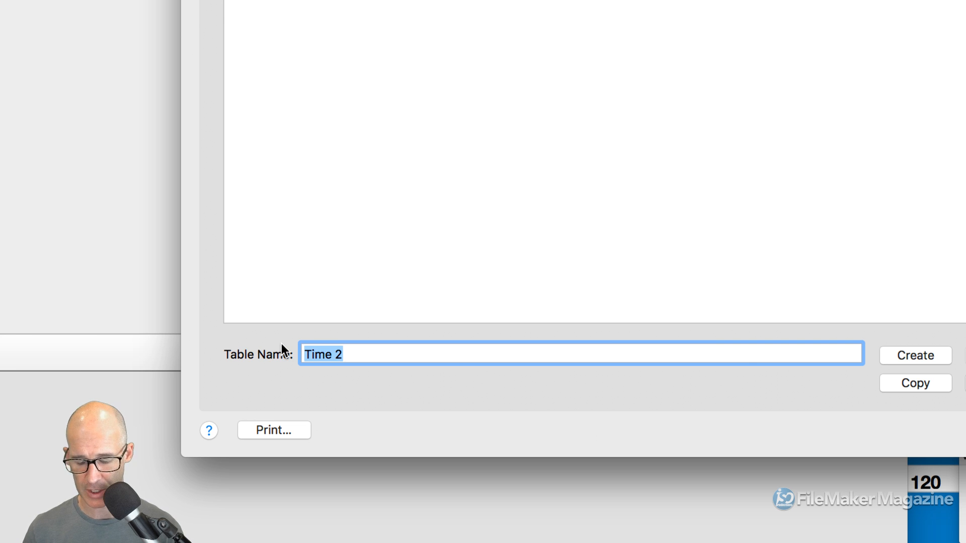
type("Projects")
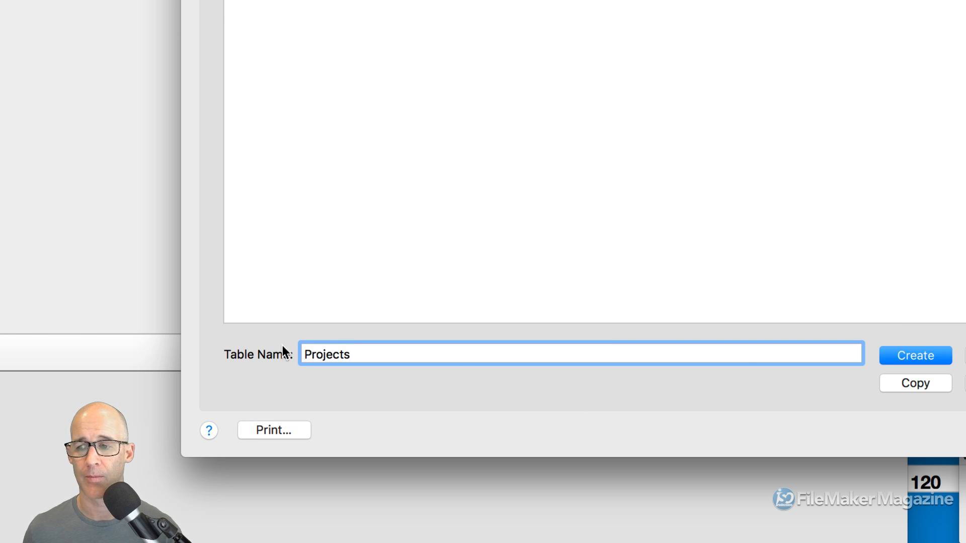
key("Return")
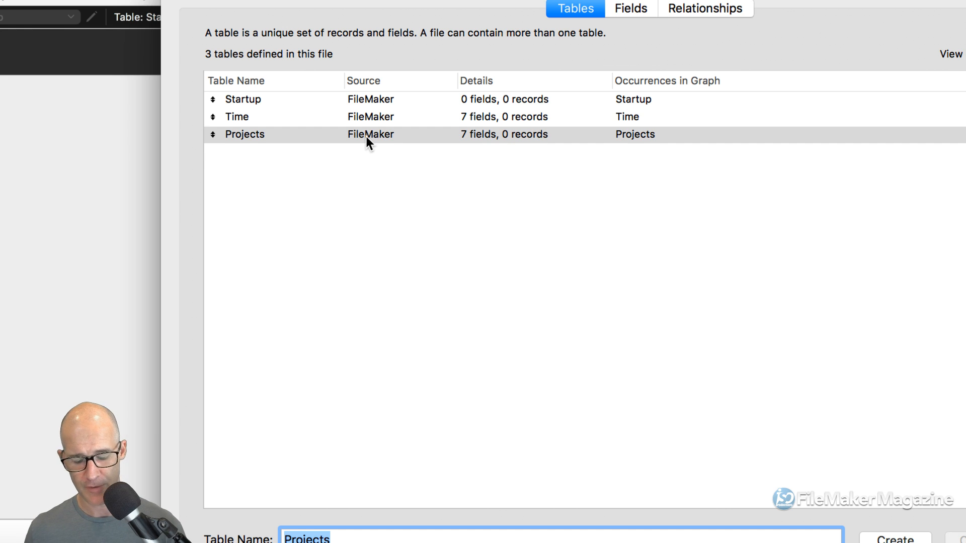
- Collapse the Startup, Time and Projects table occurrences and stack Time and Projects beneath Startup
left_click(685, 14)
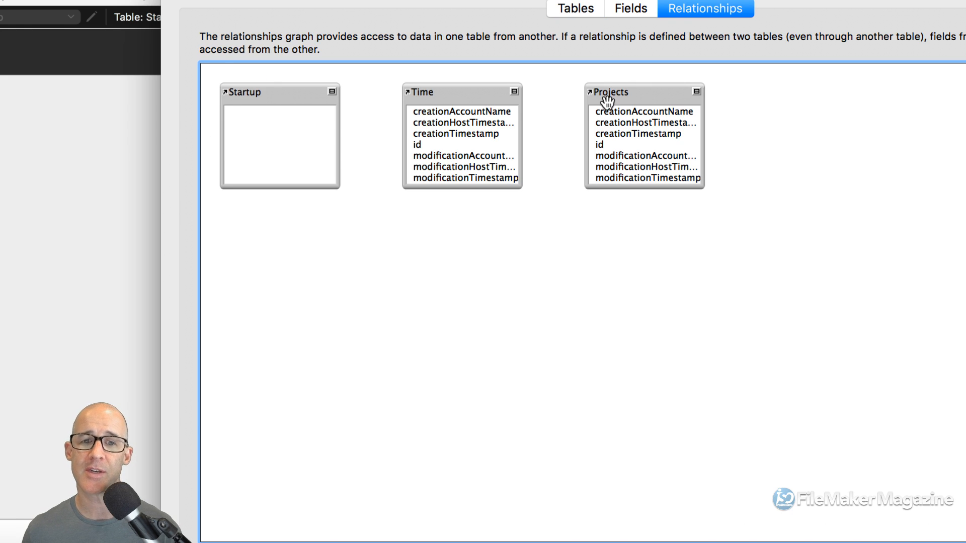
left_click_drag(485, 97, 482, 141)
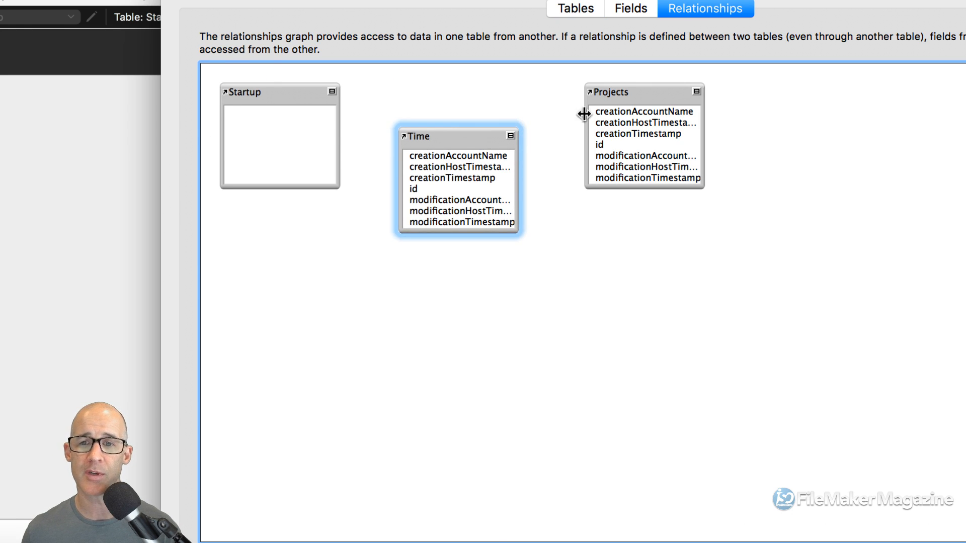
left_click(697, 91)
left_click(511, 135)
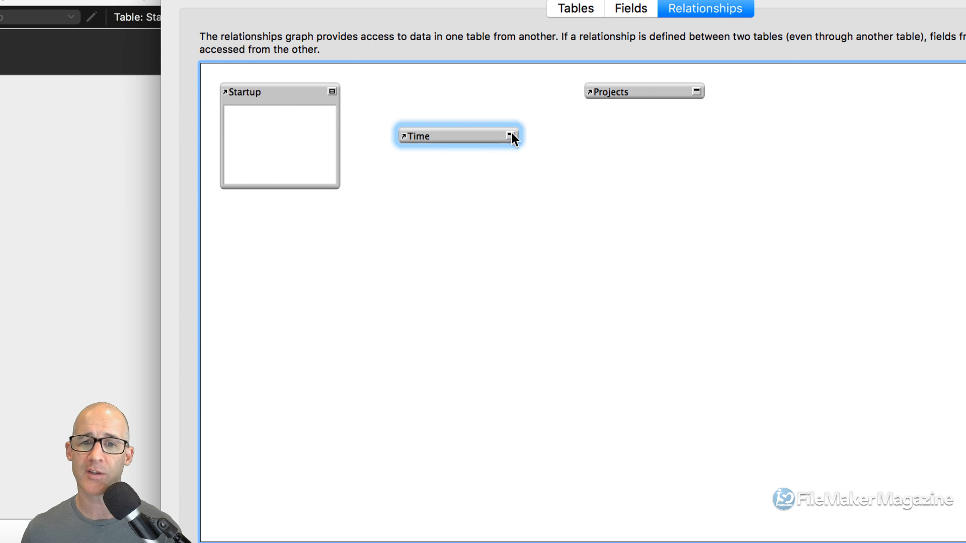
left_click(332, 91)
left_click_drag(434, 134, 261, 112)
left_click_drag(645, 96, 282, 137)
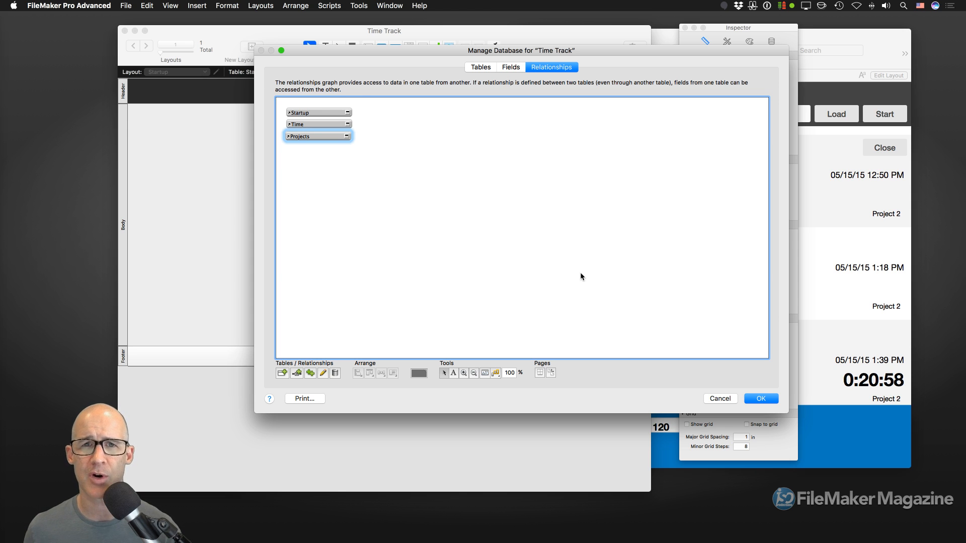
- Close Manage Database keeping the changes, shorten the Time Track window, and switch to the live chat
left_click(762, 399)
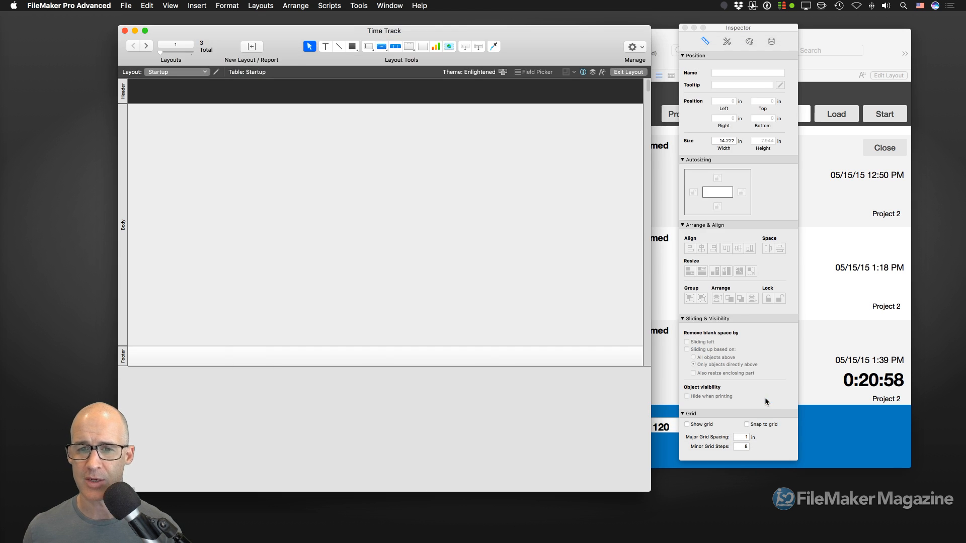
left_click_drag(650, 492, 649, 405)
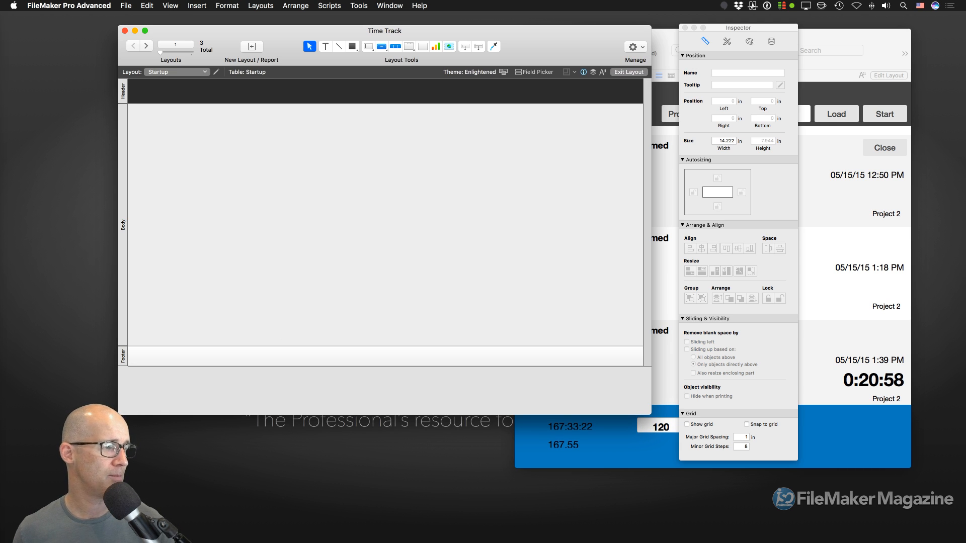
key("super+shift+s")
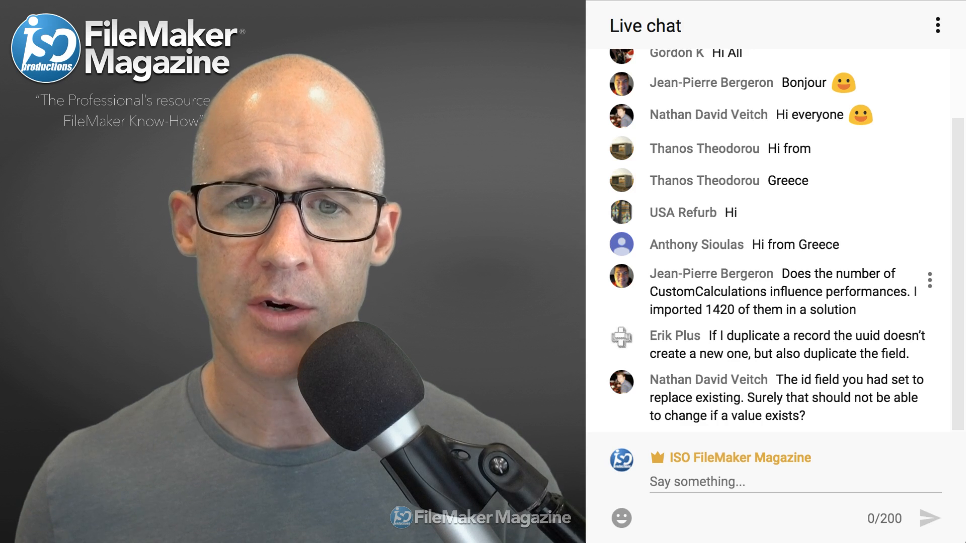
- Highlight the viewer question asking whether many CustomCalculations affect performance
left_click_drag(782, 274, 856, 309)
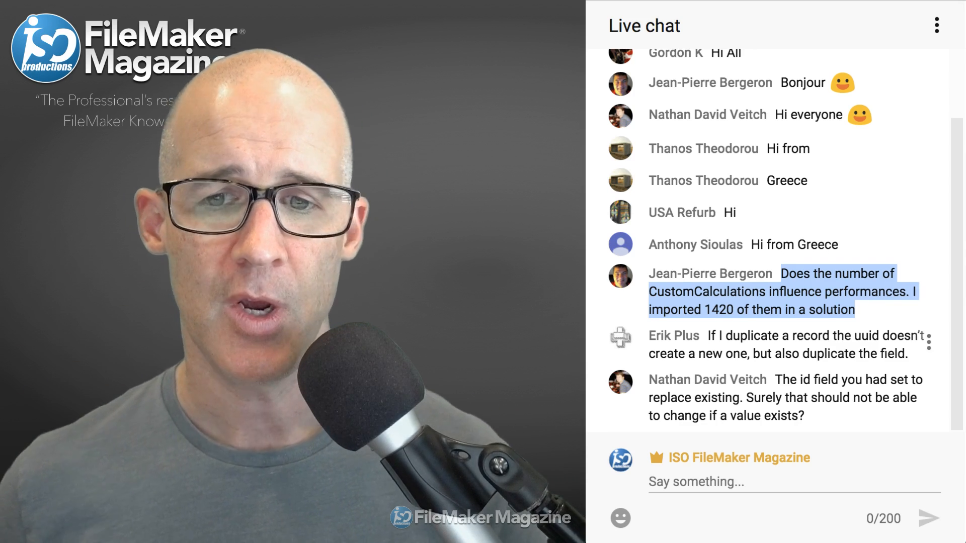
- Highlight the question about duplicated records keeping the same uuid, then return to the FileMaker layout
left_click_drag(909, 354, 708, 336)
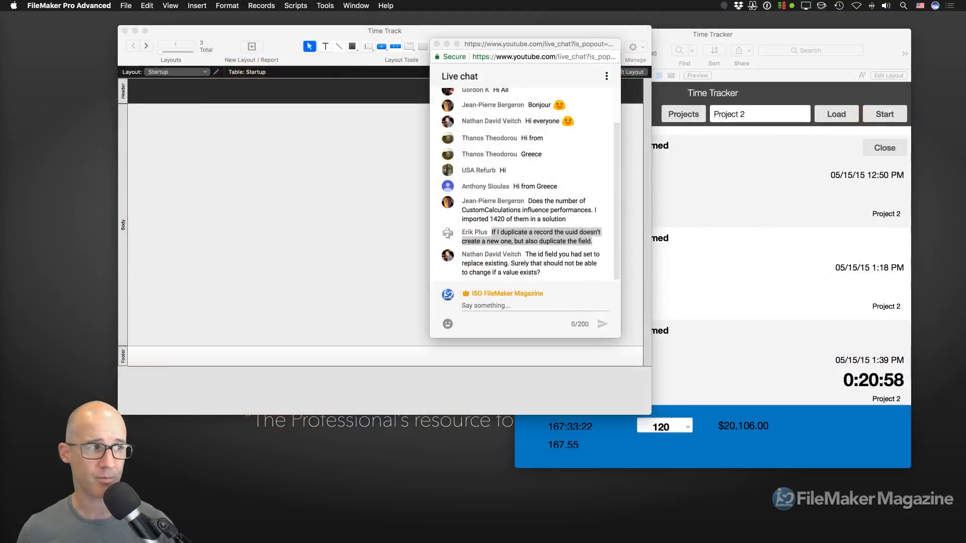
left_click(336, 173)
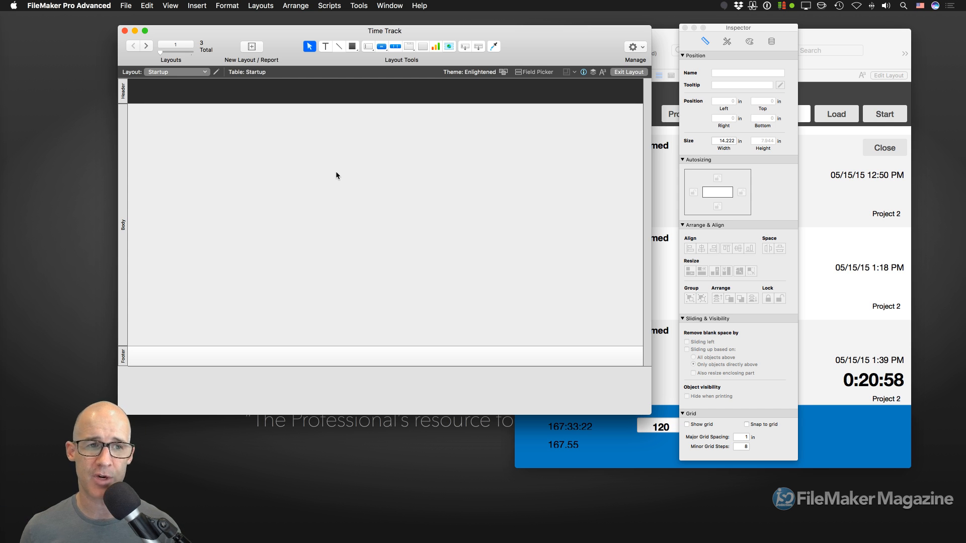
- Reopen Manage Database, open the Time table's fields and select the id field
key("super+shift+d")
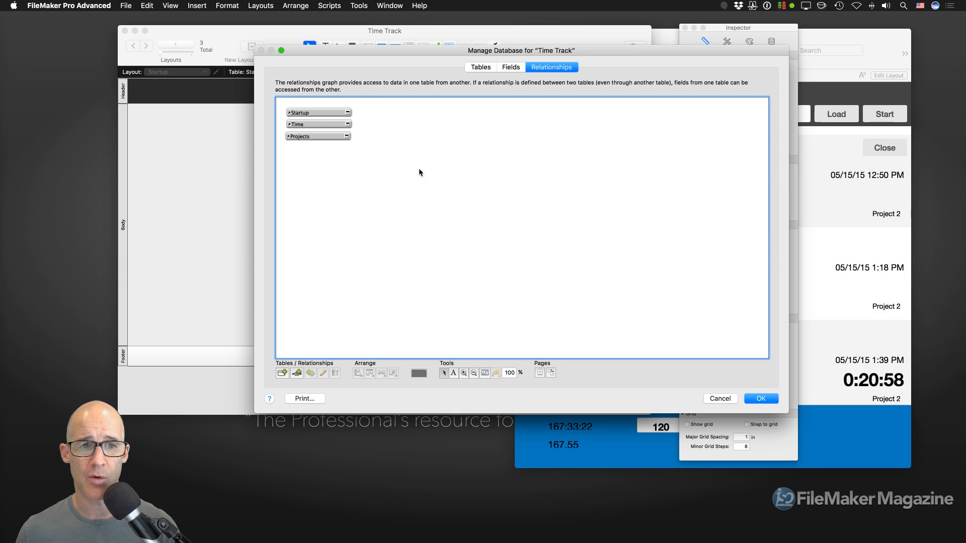
left_click(490, 68)
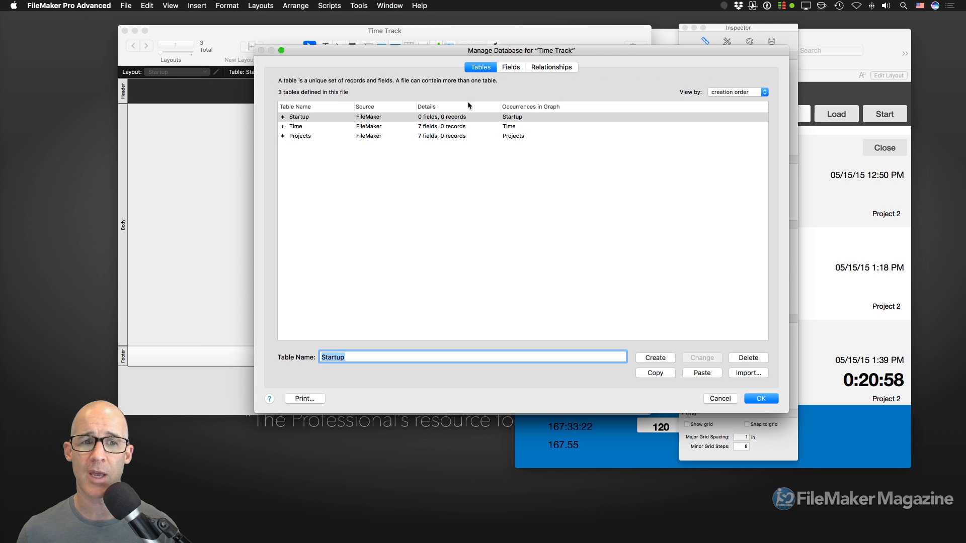
left_click(334, 128)
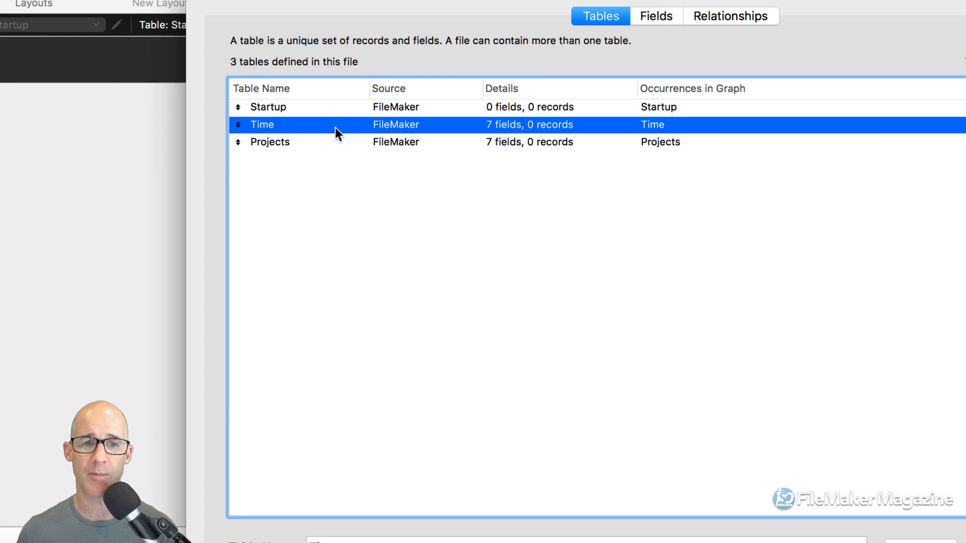
double_click(336, 127)
left_click(325, 140)
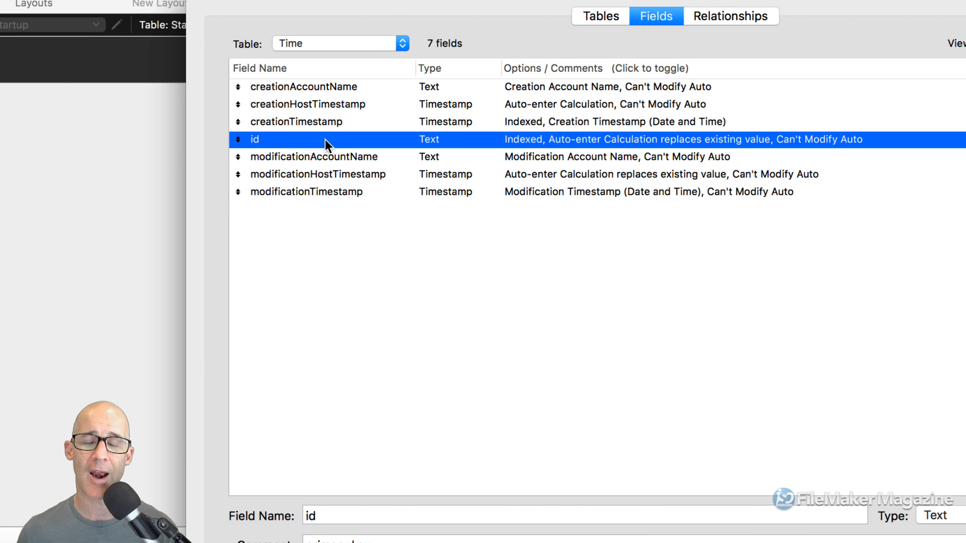
- Open the id field's Auto-Enter options and edit its calculated value holding the /*UniqueID*/ placeholder
double_click(331, 141)
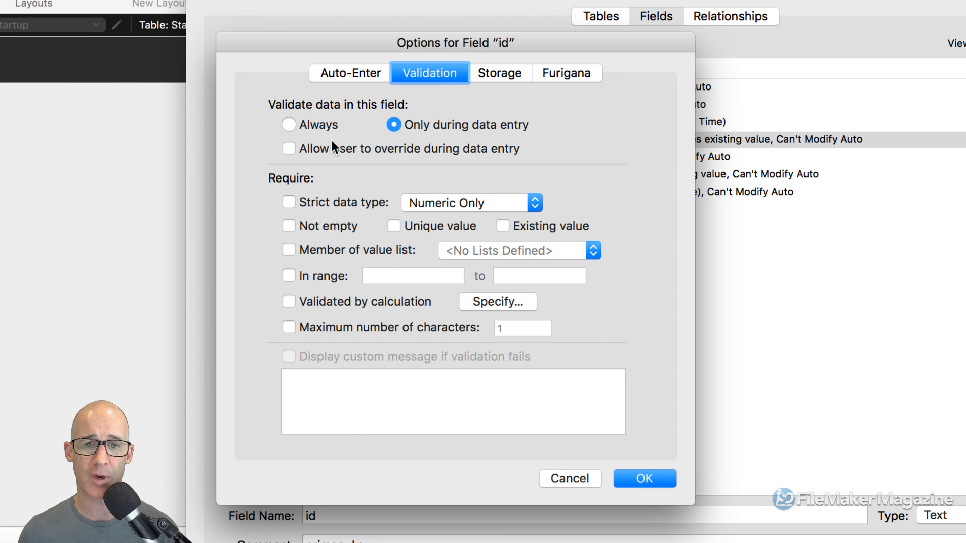
left_click_drag(464, 37, 520, 20)
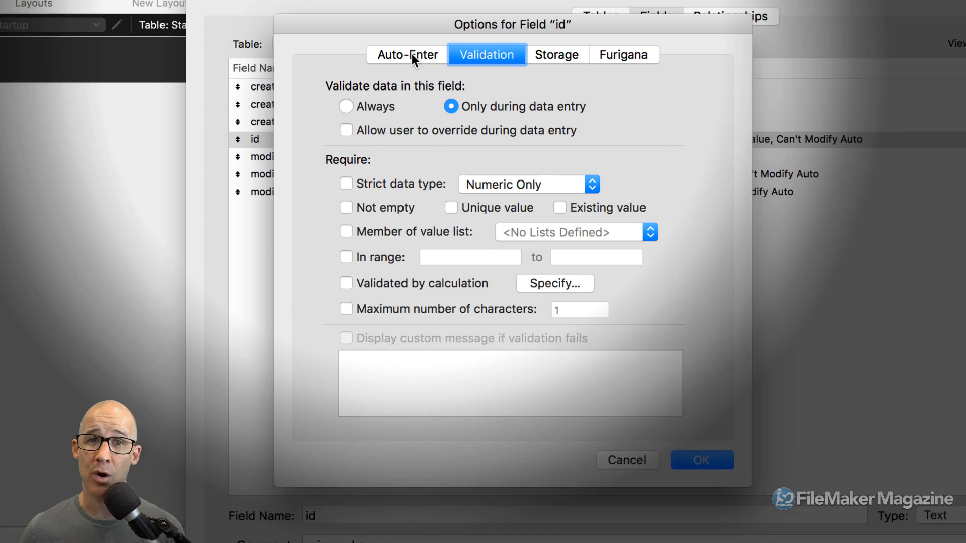
left_click(411, 54)
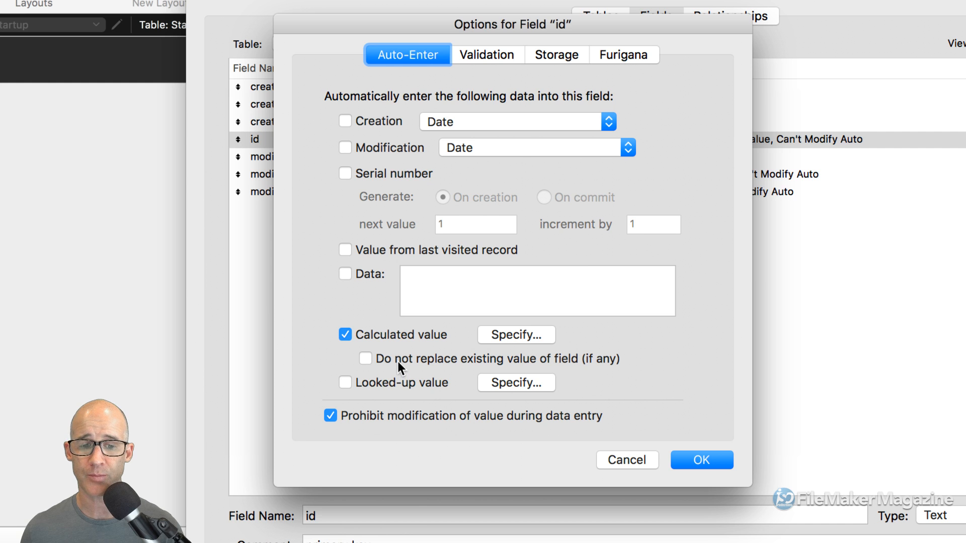
left_click(510, 334)
- Replace the /*UniqueID*/ placeholder with Get ( uuid ) and confirm the calculation and field options
left_click_drag(403, 67, 553, 93)
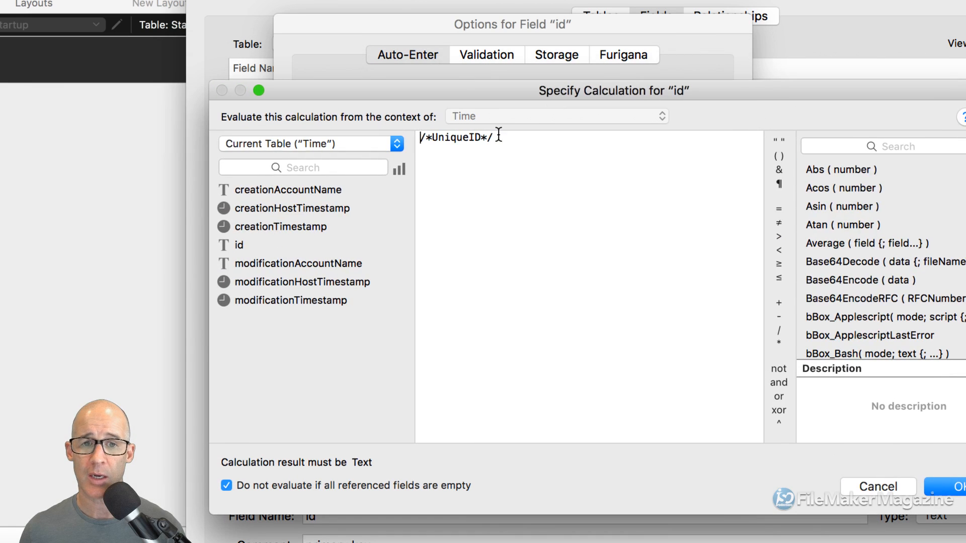
left_click_drag(504, 140, 446, 115)
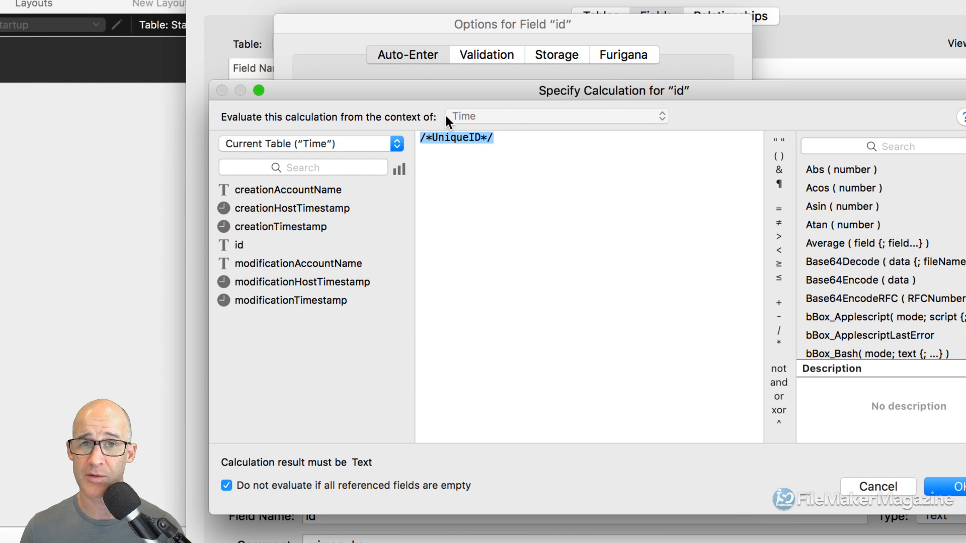
type("Get ")
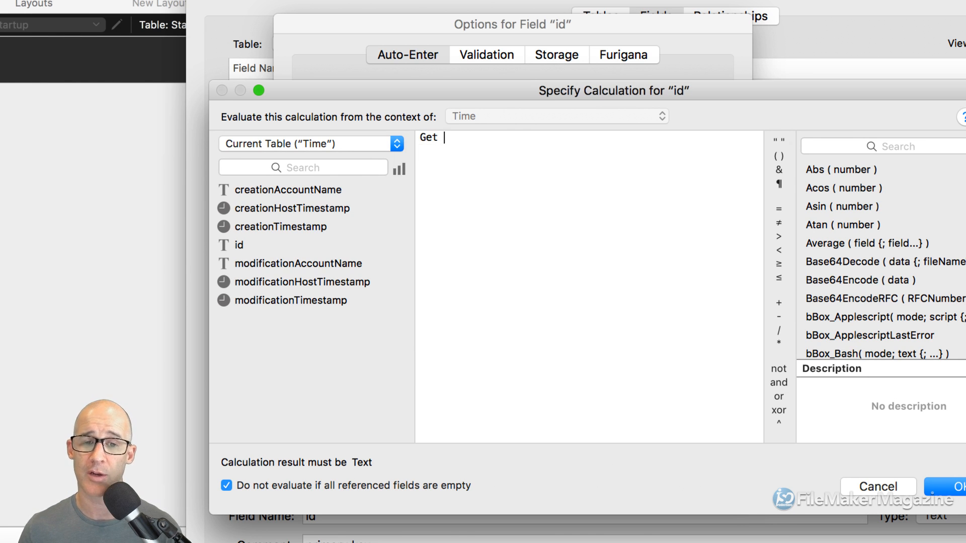
type("( uuid )")
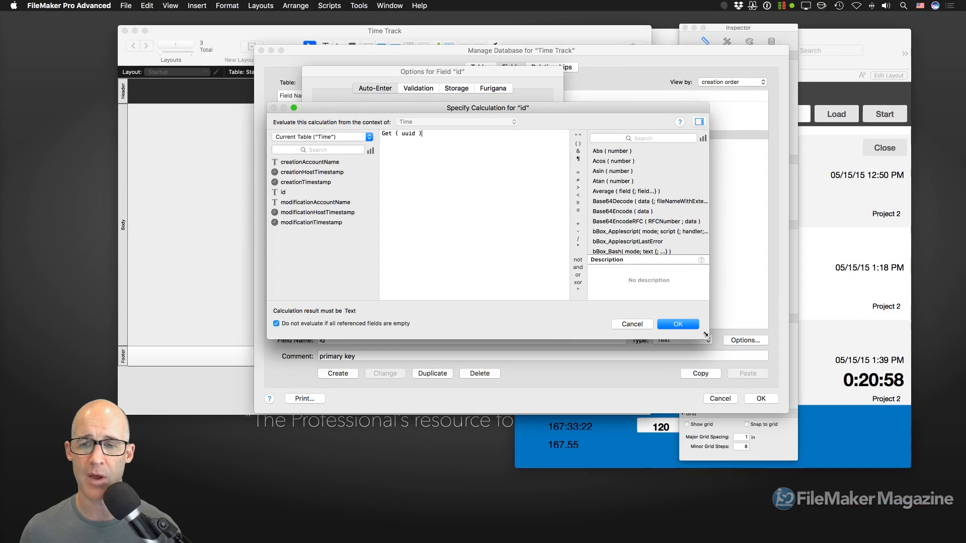
left_click(946, 487)
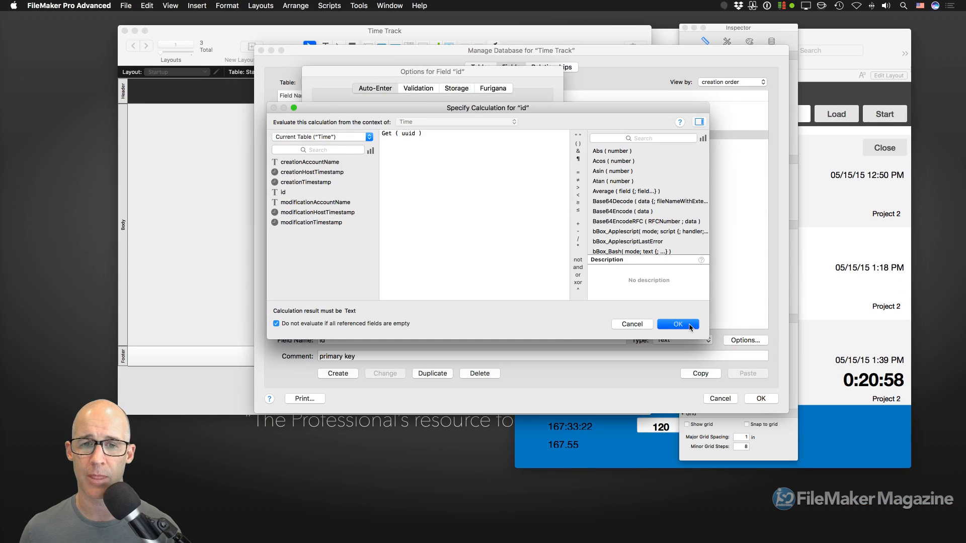
left_click(535, 309)
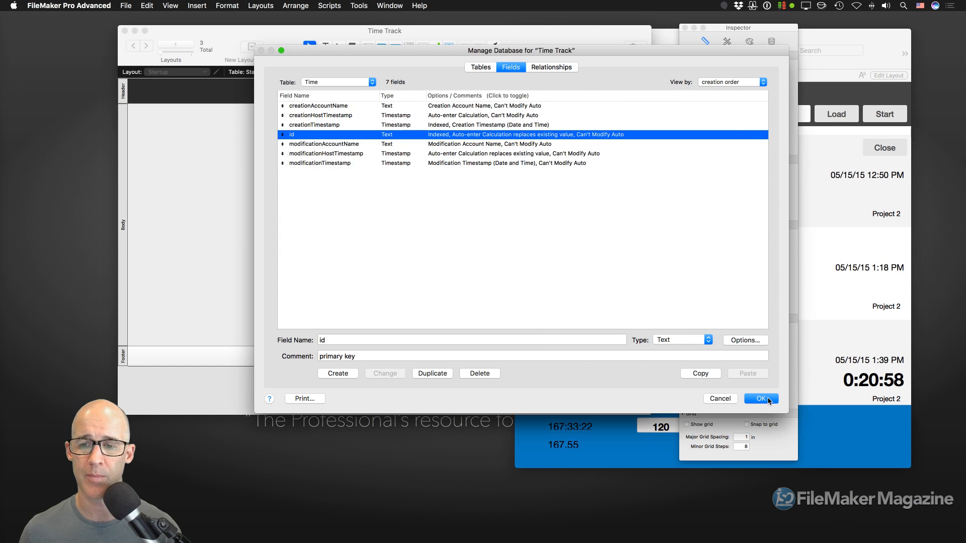
- Close Manage Database, switch to the Time layout, and turn on automatic saving of layout changes
left_click(761, 398)
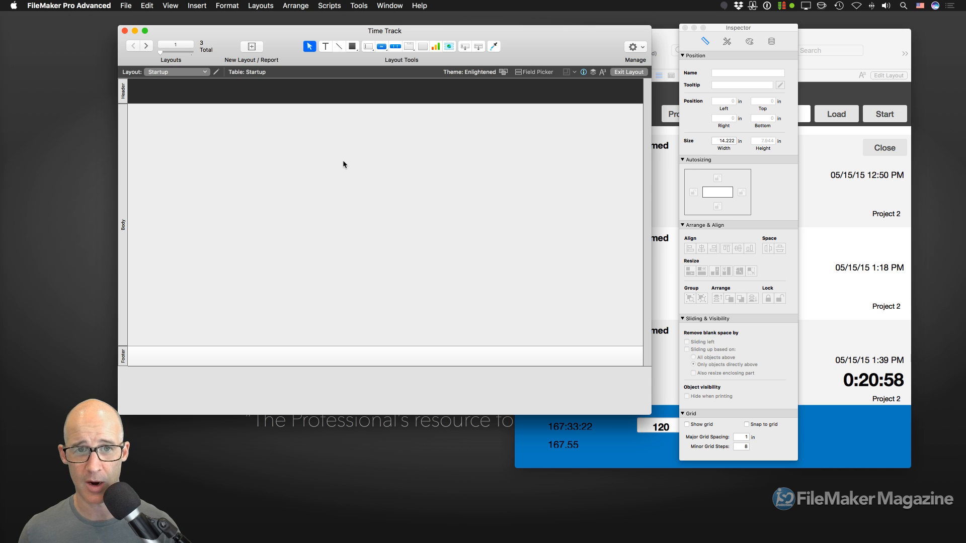
left_click_drag(465, 47, 310, 126)
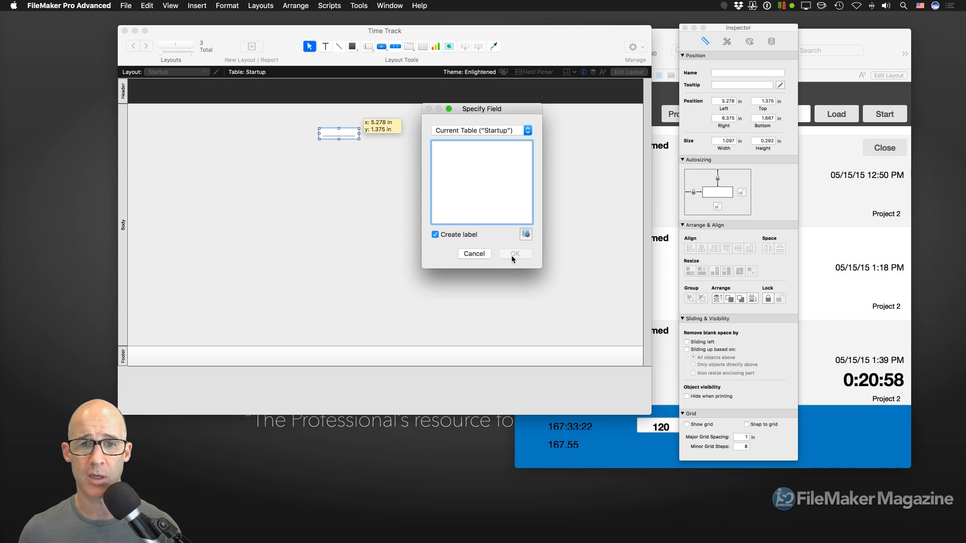
left_click(474, 253)
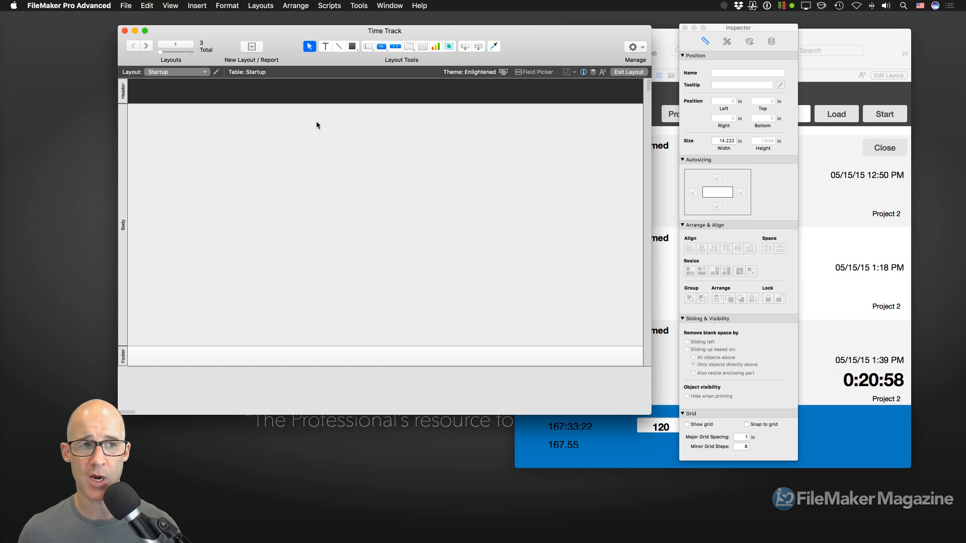
left_click(181, 72)
left_click(184, 82)
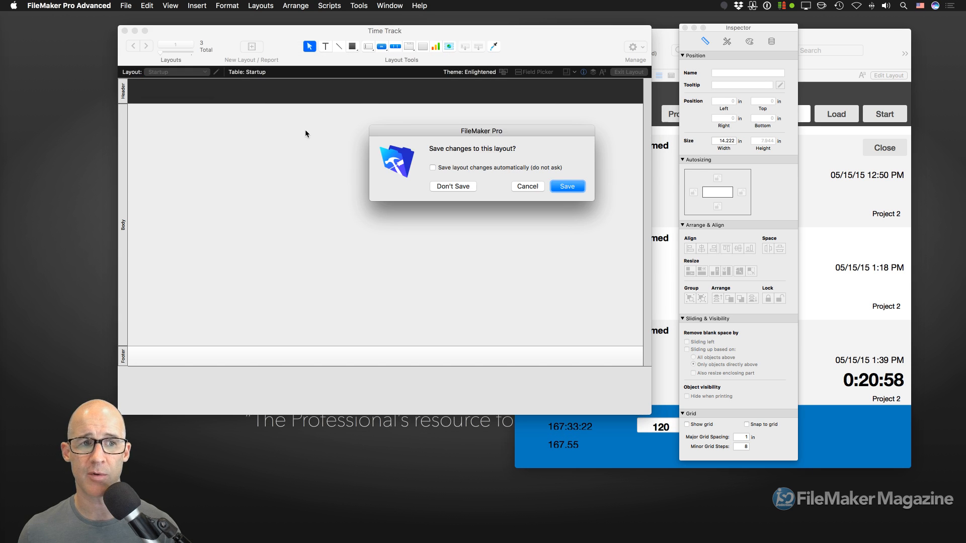
left_click(486, 167)
- Save the layout, centre the Time fields and labels in the body, and lift id to the top
left_click(567, 186)
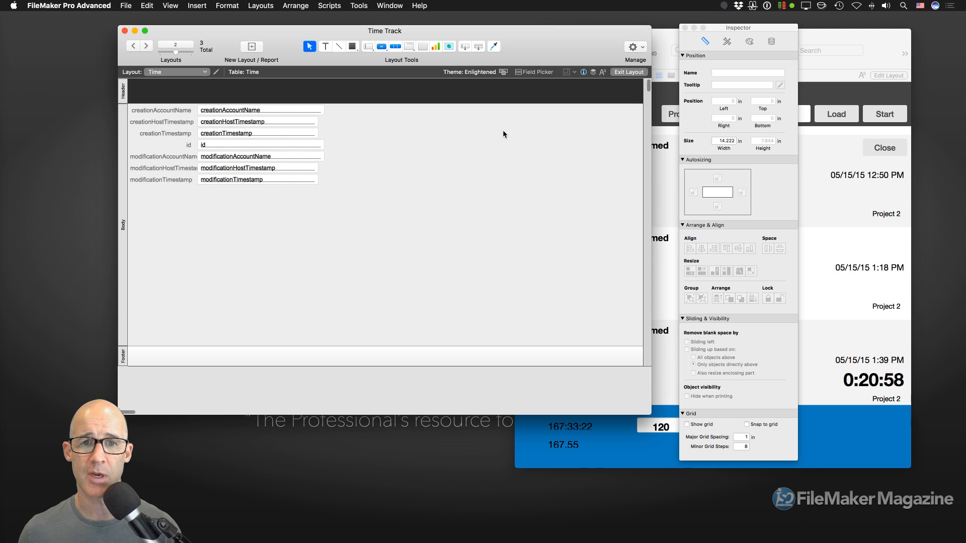
left_click_drag(385, 211, 126, 103)
left_click_drag(261, 121, 335, 139)
left_click(362, 285)
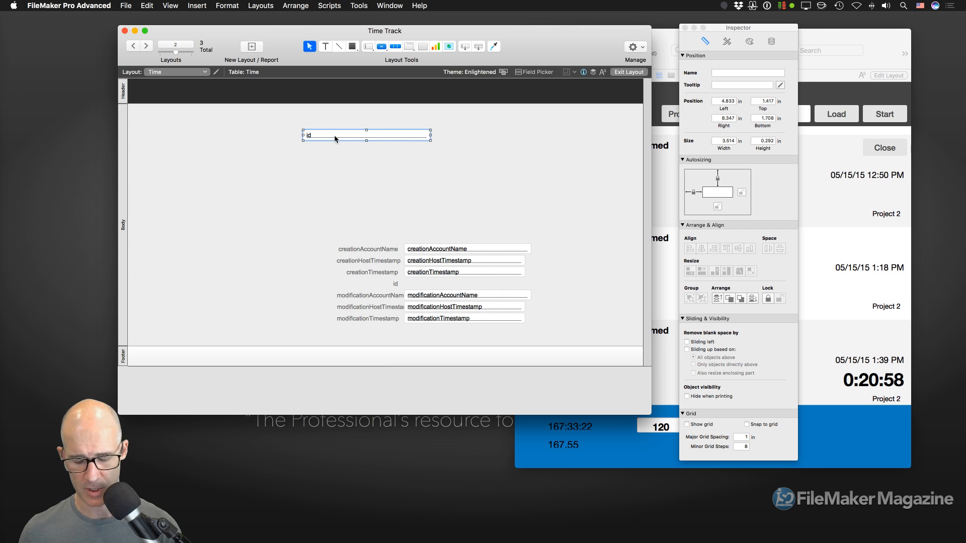
- Create and commit a new Time record, then widen the id field to 6.917 in
key("super+b")
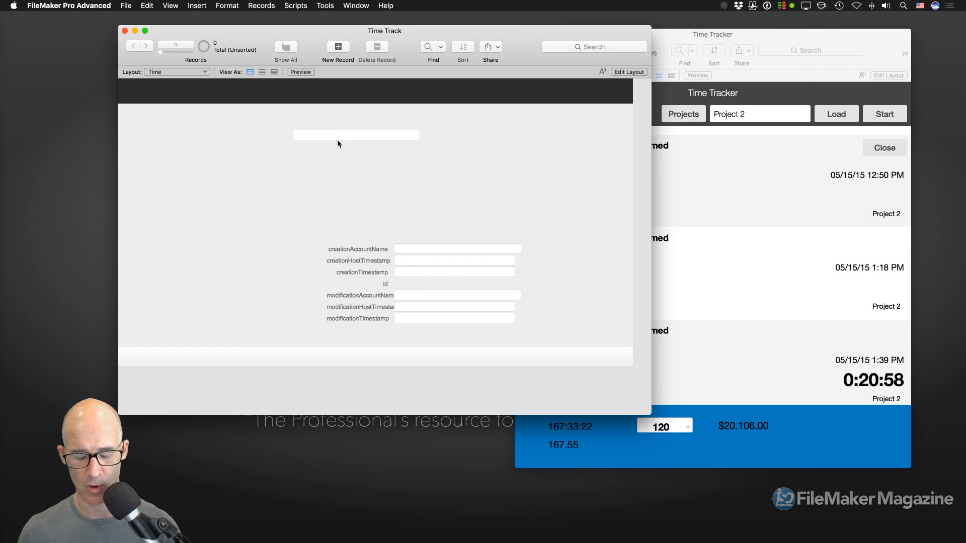
key("super+n")
key("super+l")
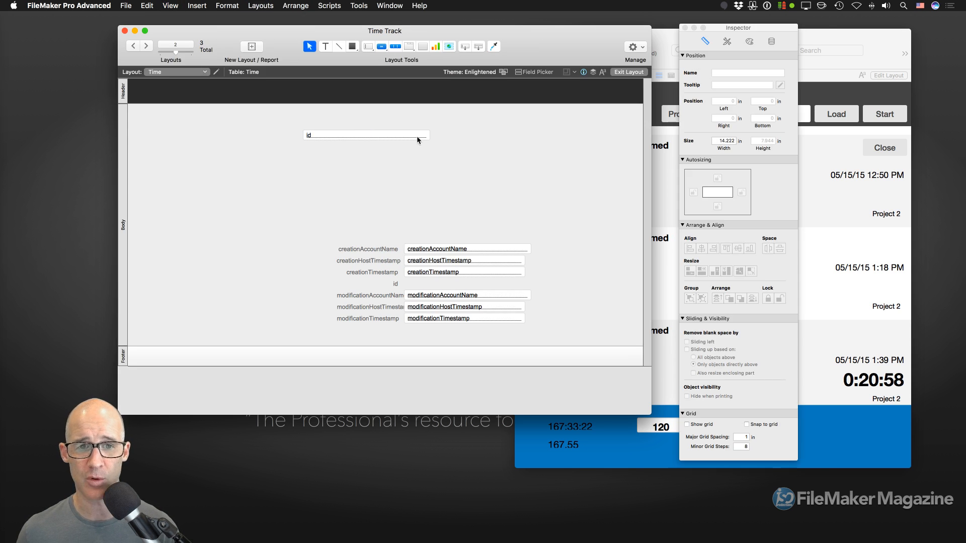
left_click(420, 137)
left_click_drag(426, 140, 551, 143)
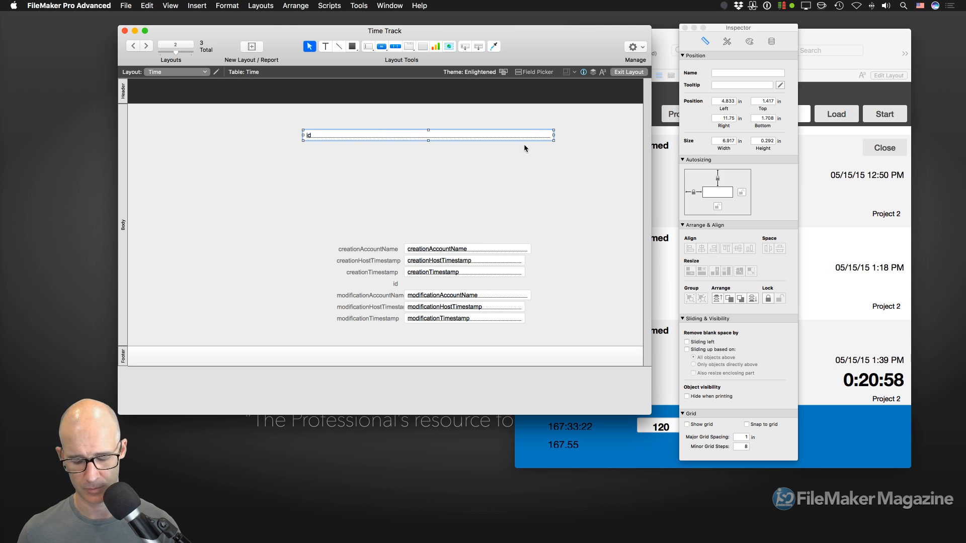
key("super+b")
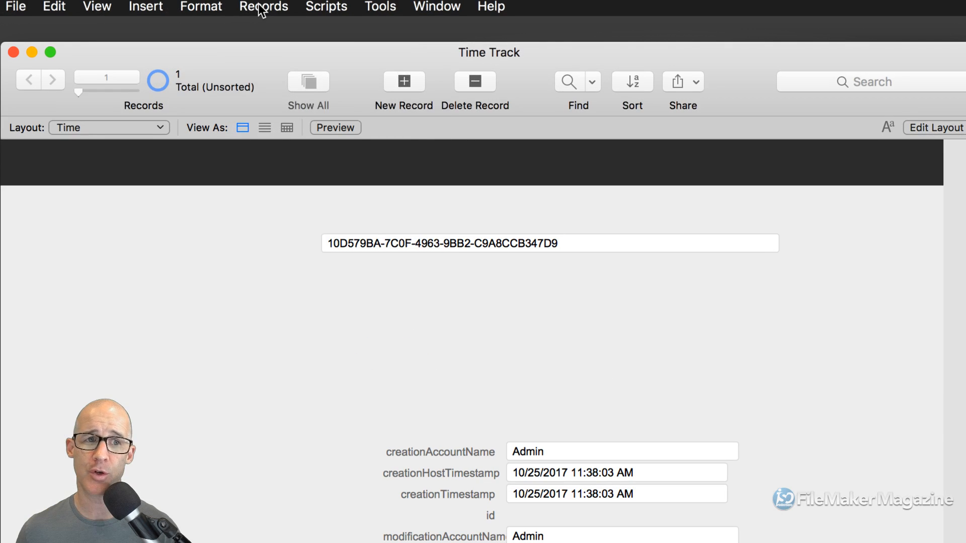
- Duplicate the Time record, commit it, and compare both records' ids to confirm they differ
left_click(261, 10)
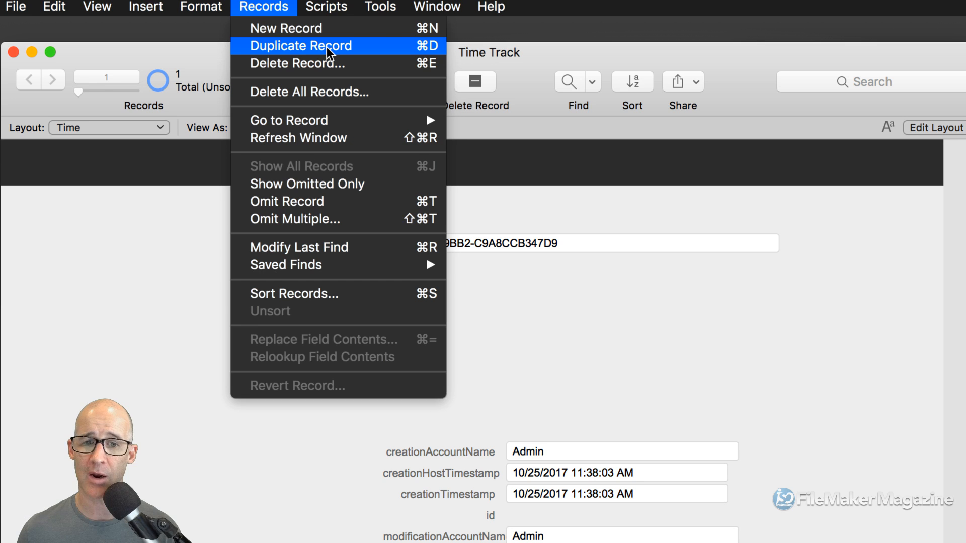
left_click(327, 46)
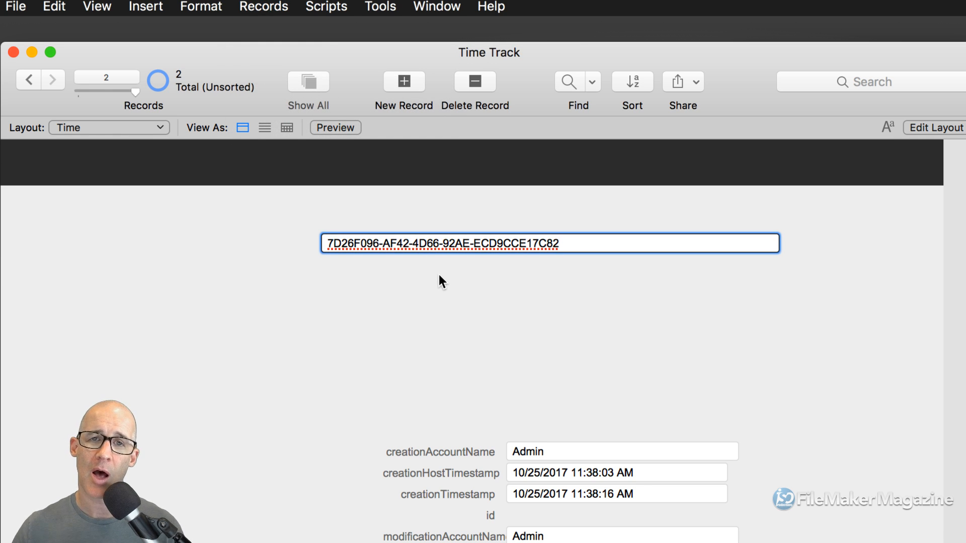
left_click(432, 257)
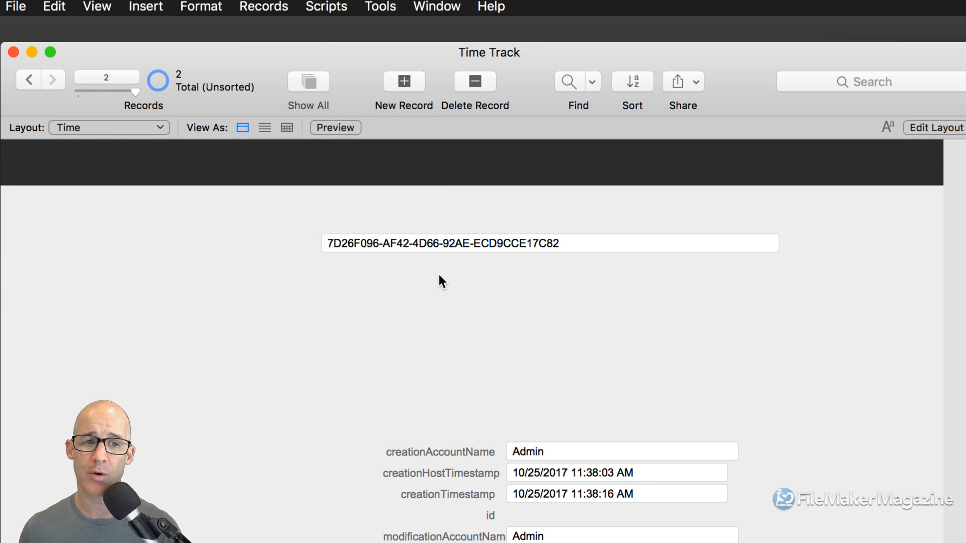
left_click(35, 79)
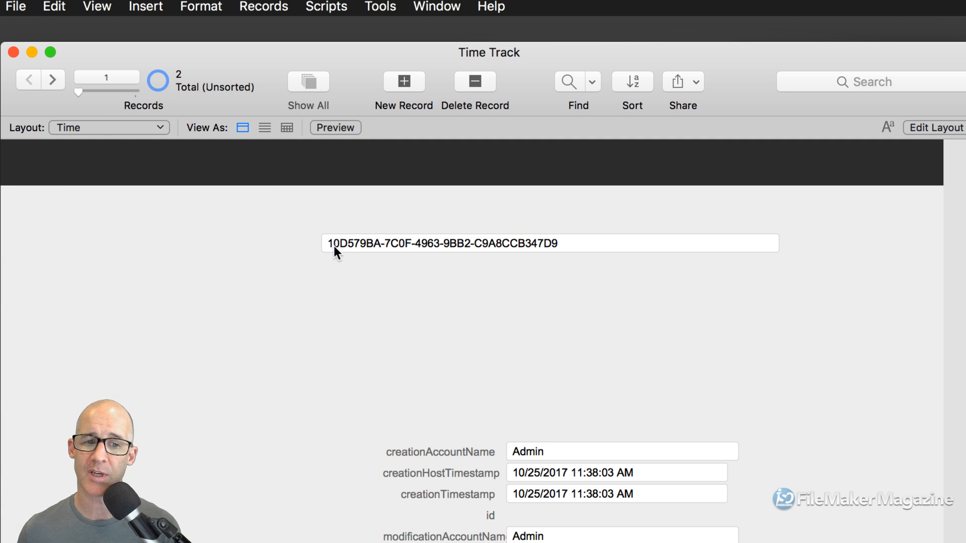
left_click(53, 80)
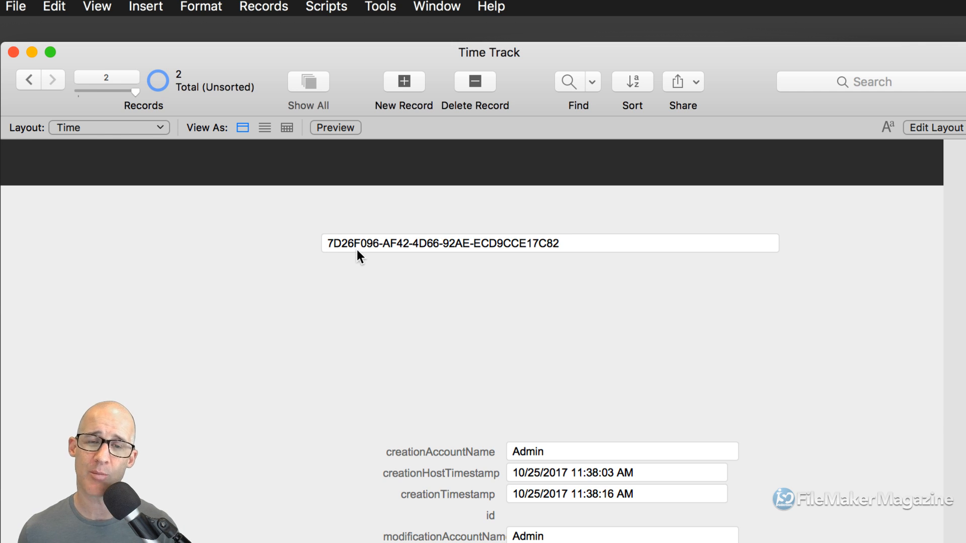
key("super+shift+d")
- Make the id field's auto-enter calculation keep existing values and save the database definitions
double_click(382, 242)
left_click_drag(514, 119, 454, 49)
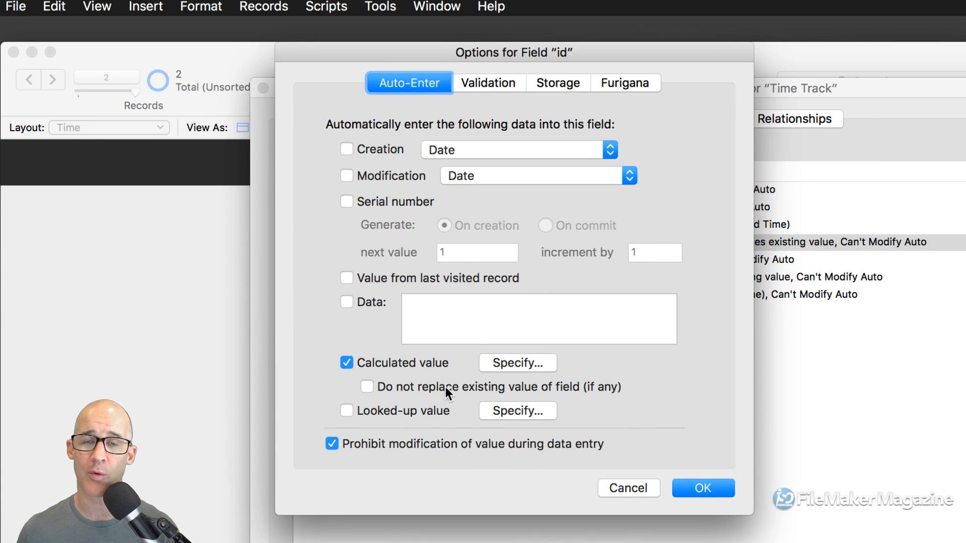
left_click(428, 387)
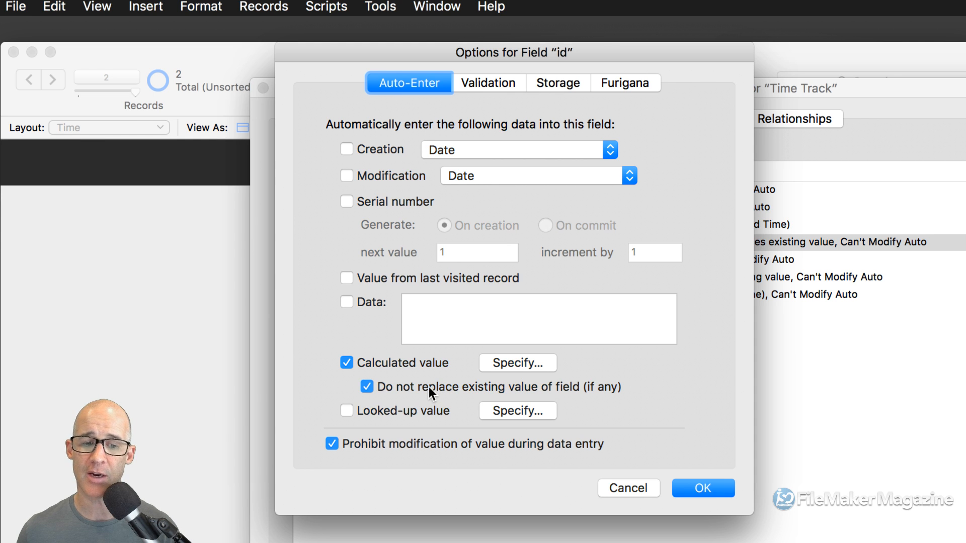
left_click(700, 489)
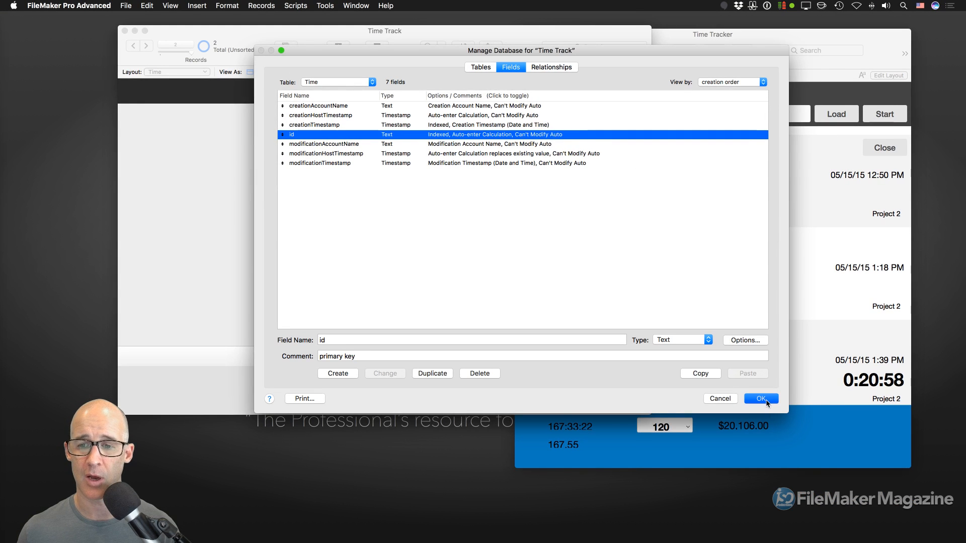
left_click(766, 400)
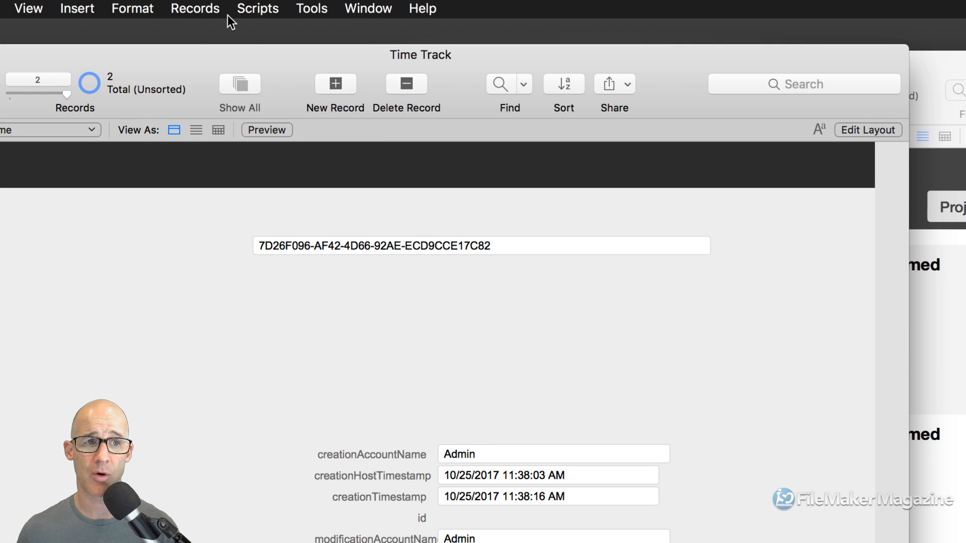
- Duplicate record 2 into a third record, commit it, then return to record 2 and reopen Manage Database
left_click(194, 9)
left_click(233, 47)
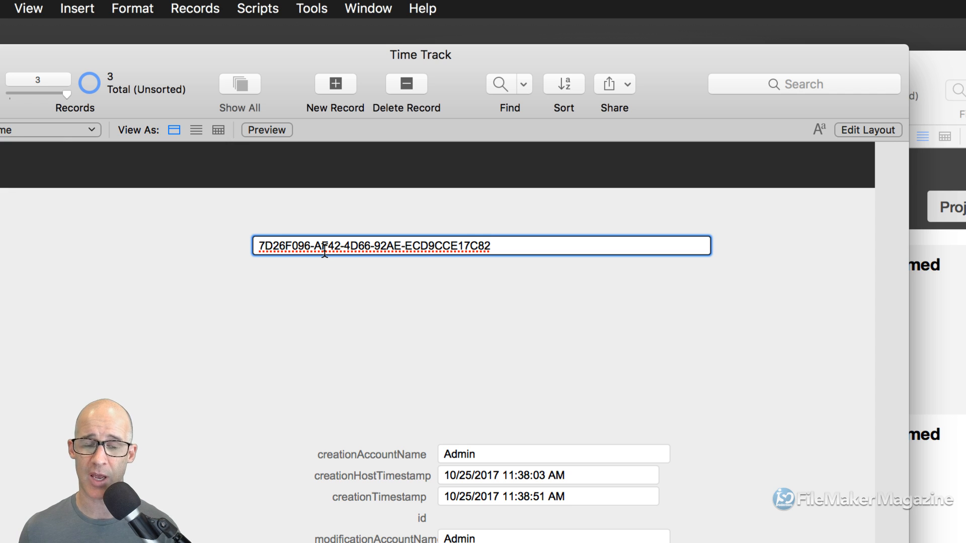
left_click(377, 305)
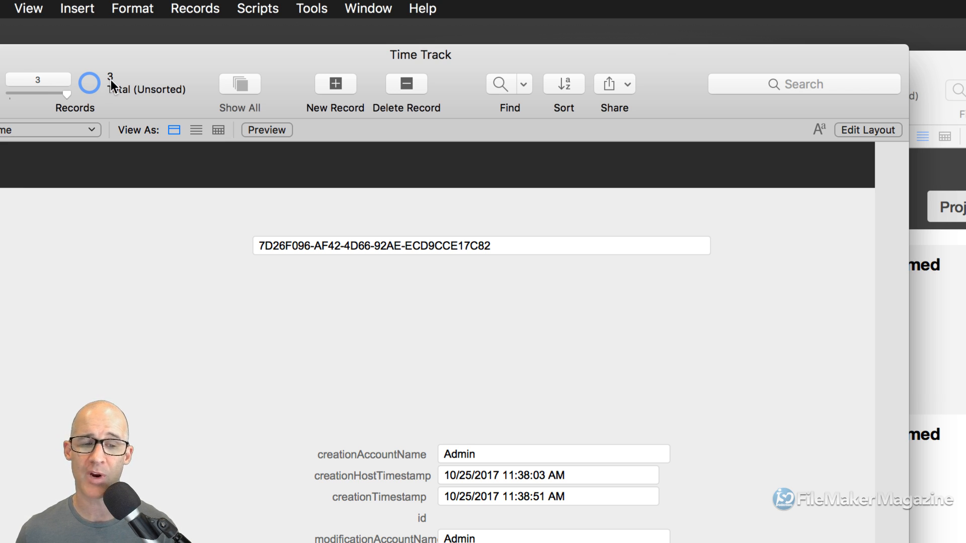
key("ctrl+Up")
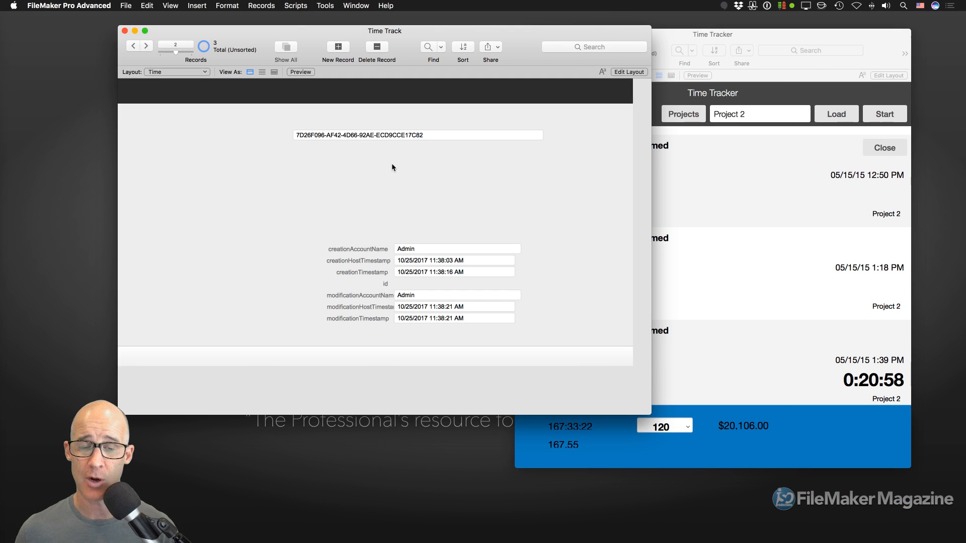
key("super+shift+d")
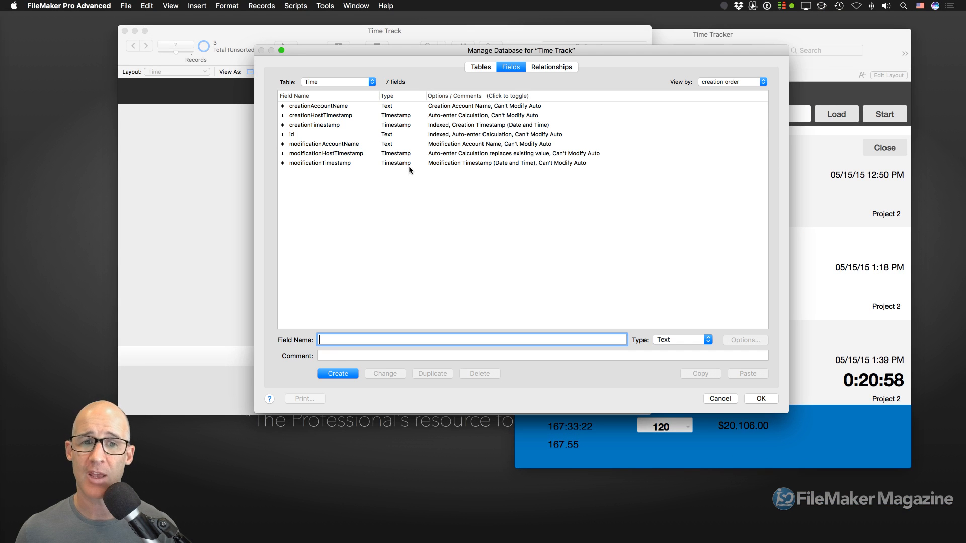
- Add a Unique value validation to the id field and save the database definitions
left_click(353, 135)
double_click(352, 135)
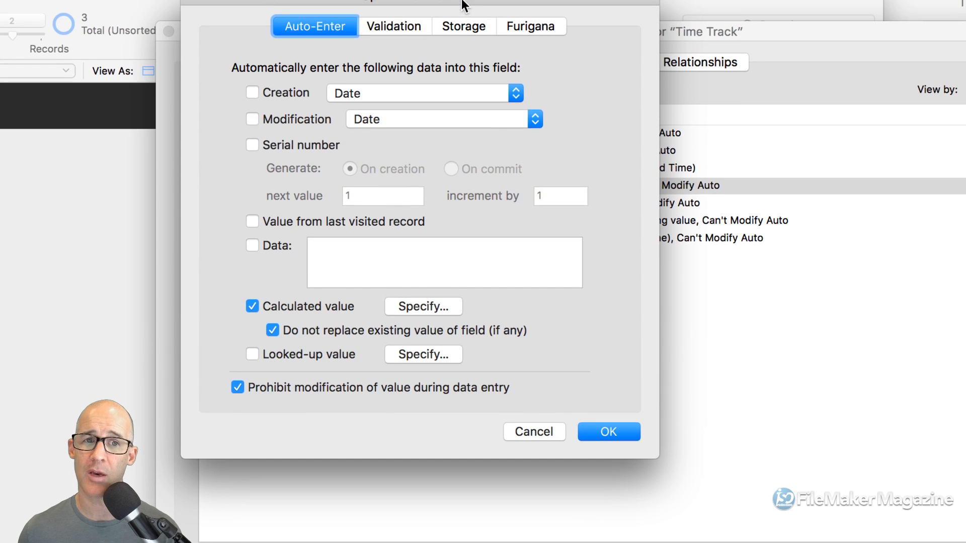
left_click(405, 28)
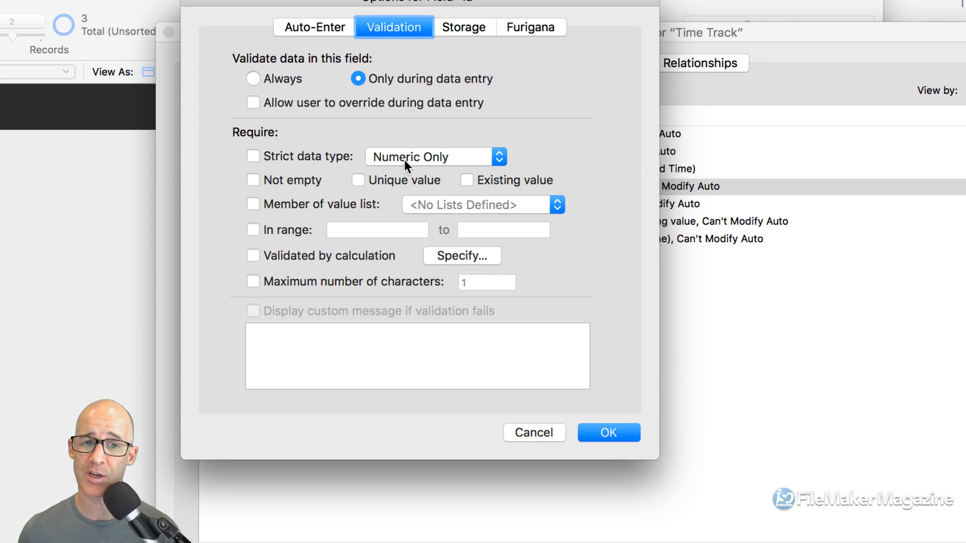
left_click(383, 180)
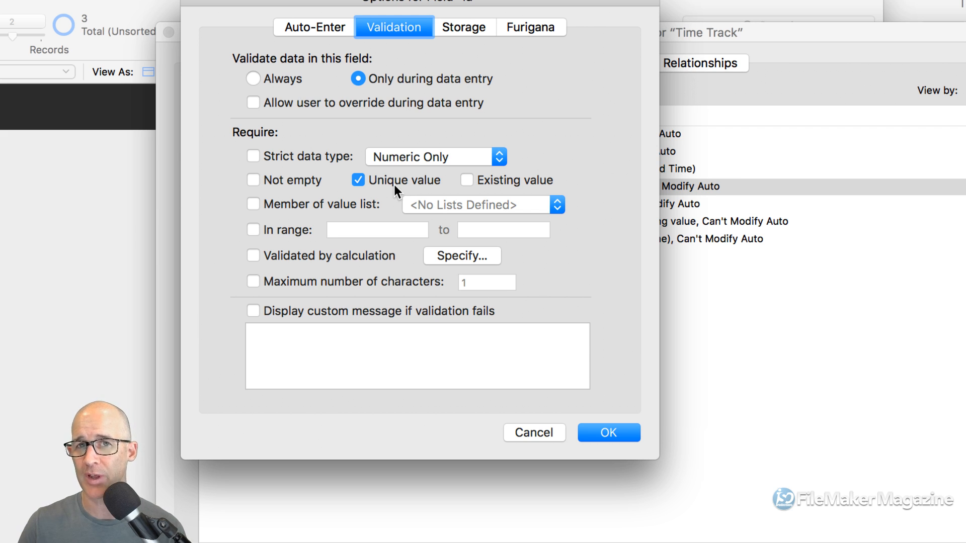
left_click(608, 431)
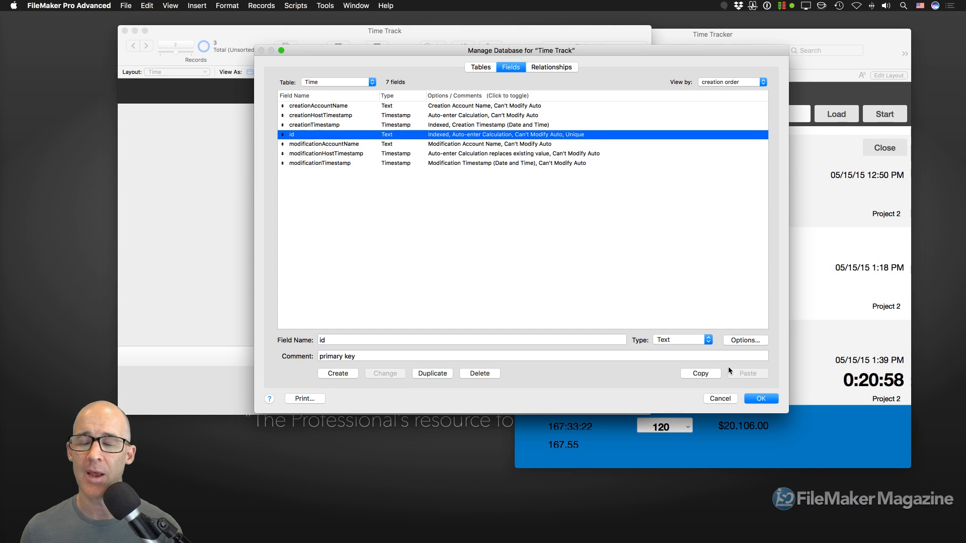
left_click(761, 398)
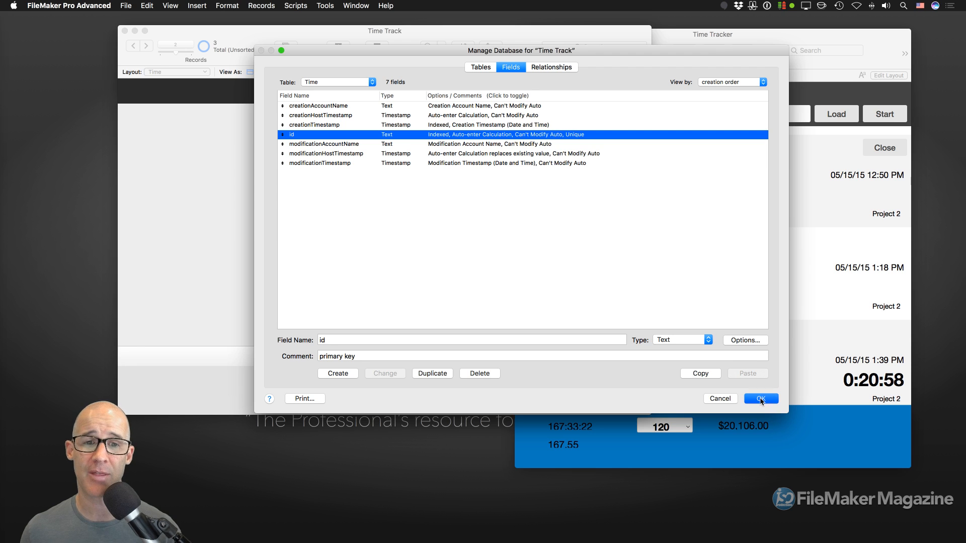
- From record 3, create a duplicate, commit it, and revert it when the unique-value check rejects it
left_click(360, 136)
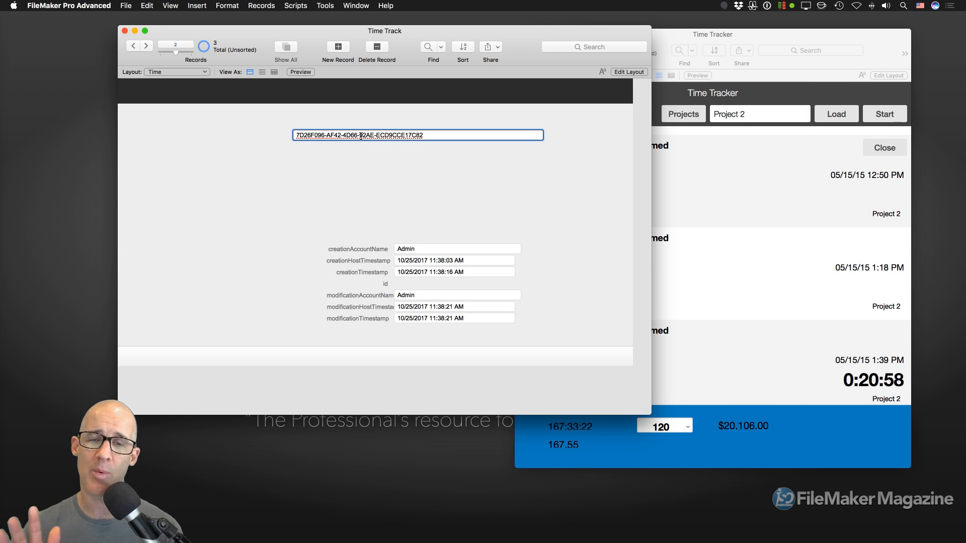
left_click(364, 154)
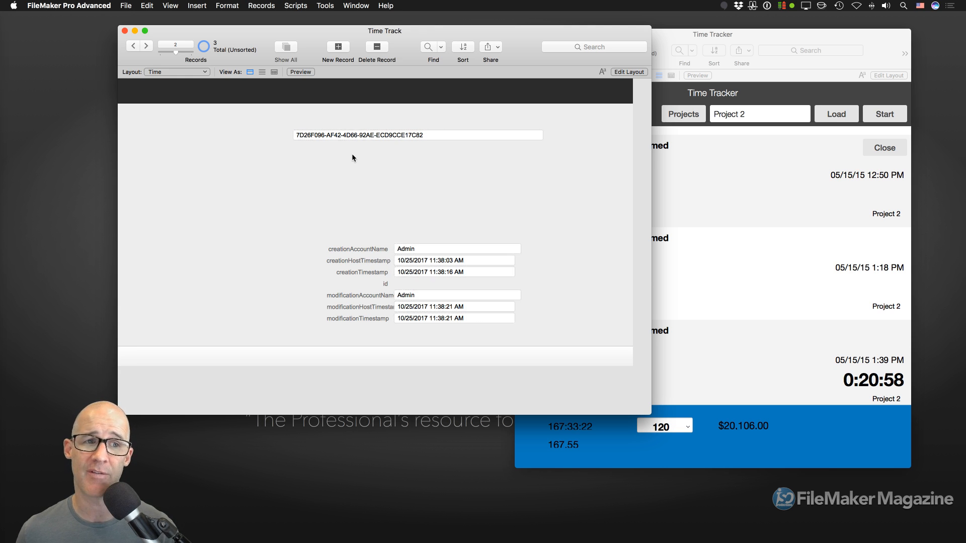
left_click(192, 52)
key("super+n")
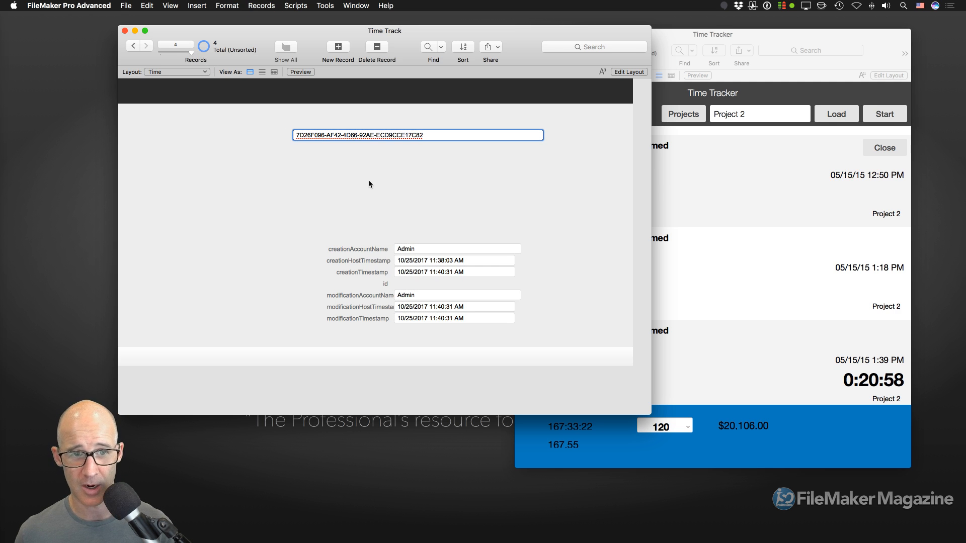
left_click(368, 181)
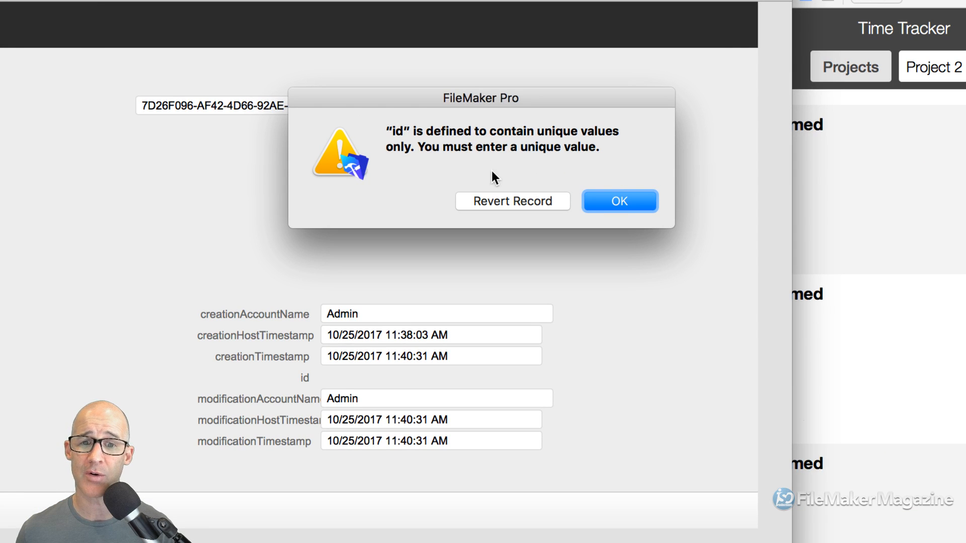
left_click(523, 203)
left_click(523, 203)
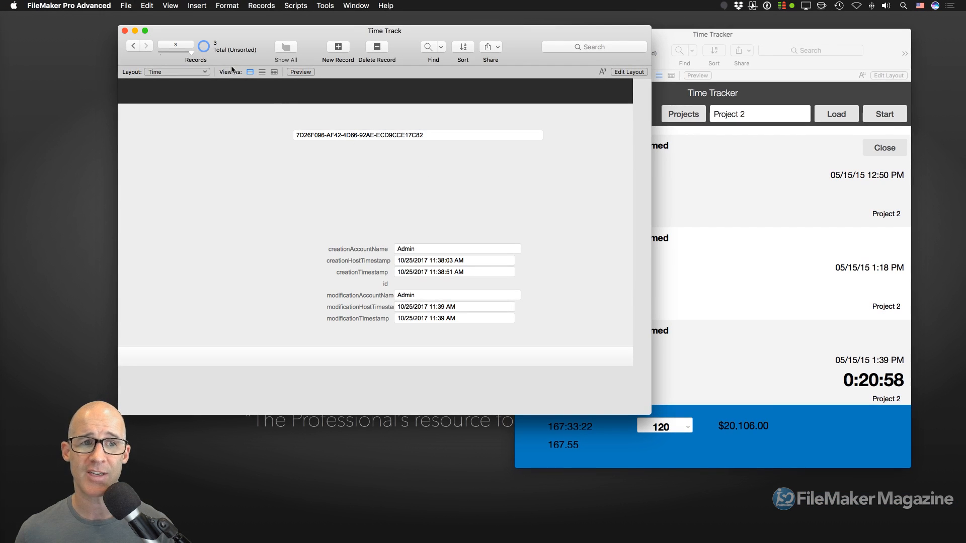
- Delete the old duplicate record 3, then confirm a fresh duplicate is rejected and reverted
key("super+e")
left_click(507, 188)
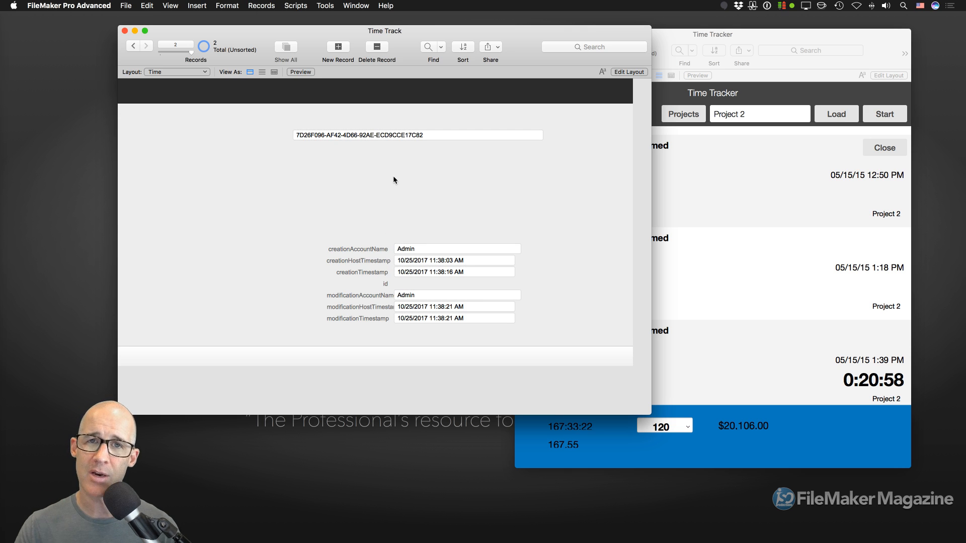
key("super+d")
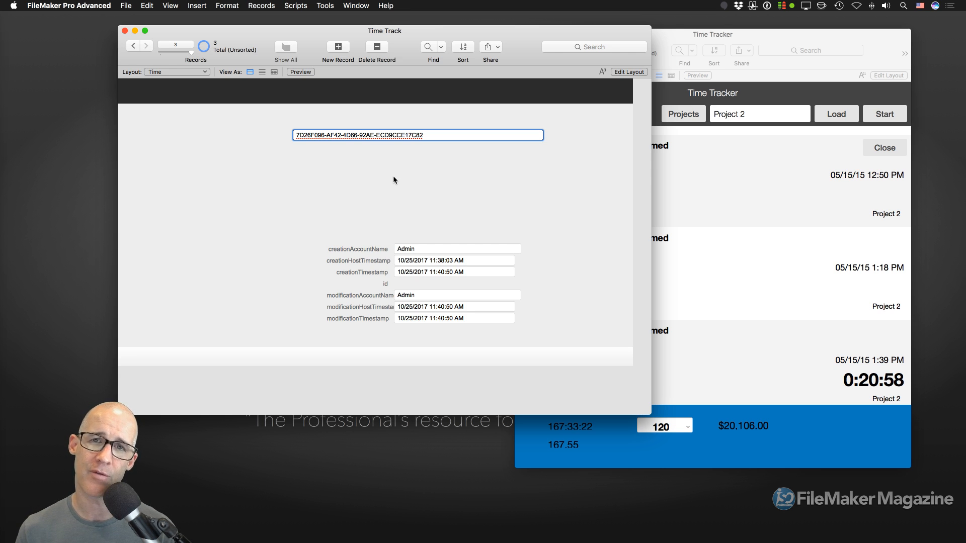
key("super+a")
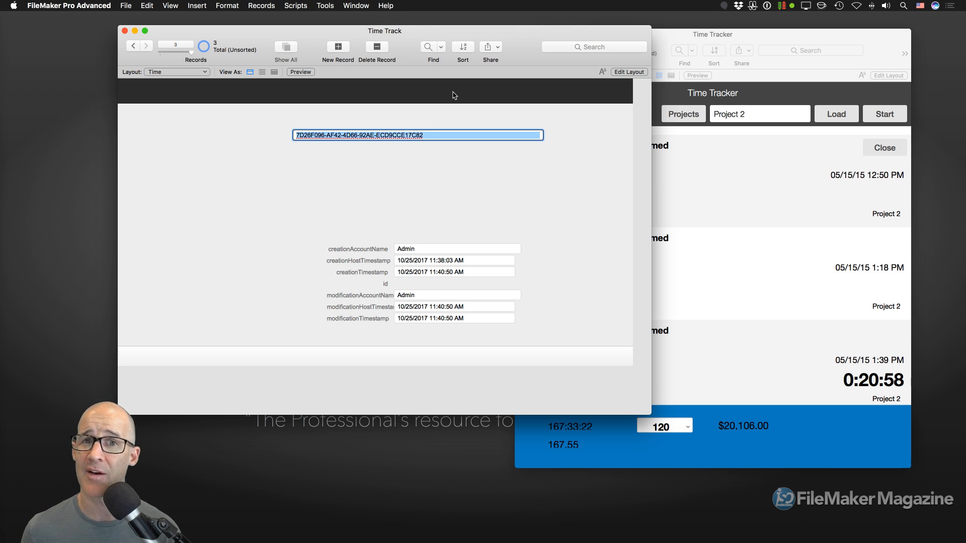
left_click(443, 180)
left_click(443, 186)
left_click(508, 187)
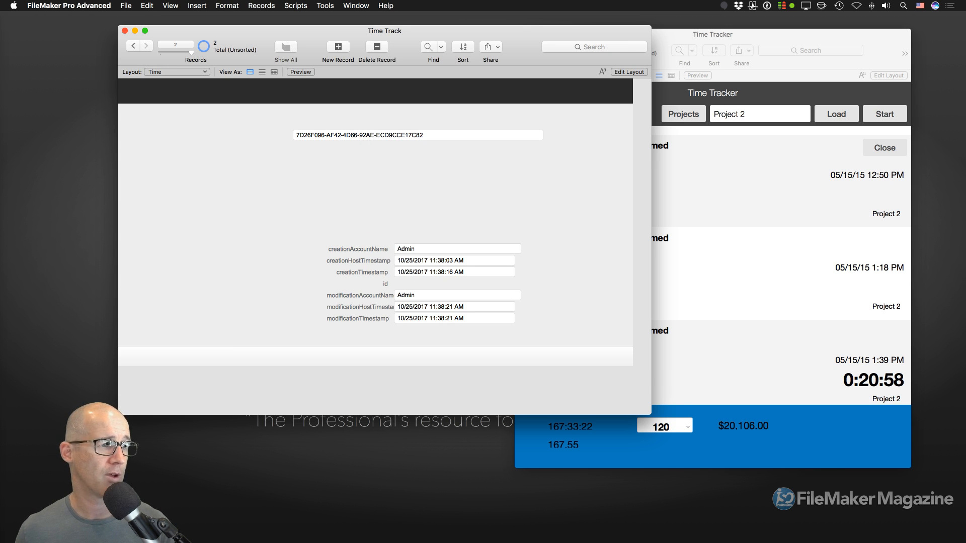
key("super+shift+d")
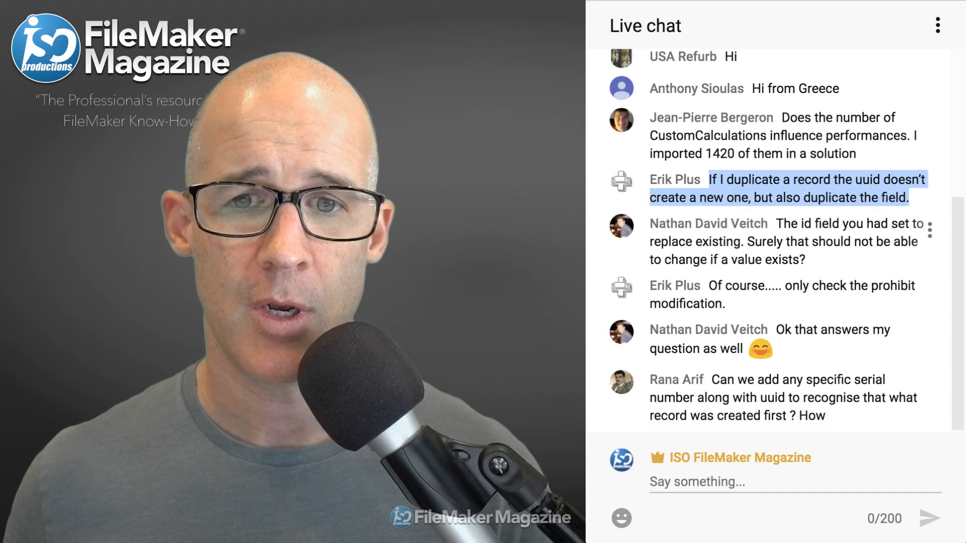
left_click(855, 242)
left_click_drag(777, 224, 807, 261)
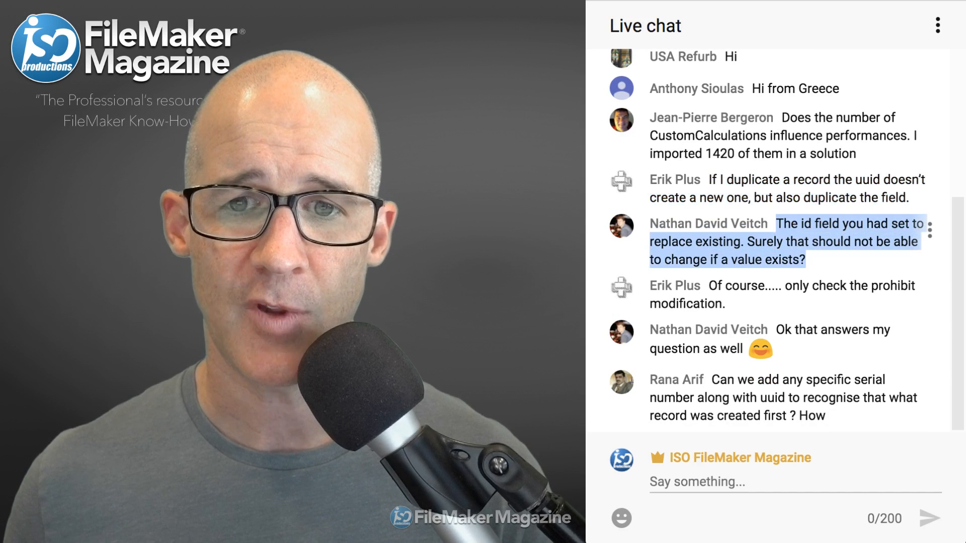